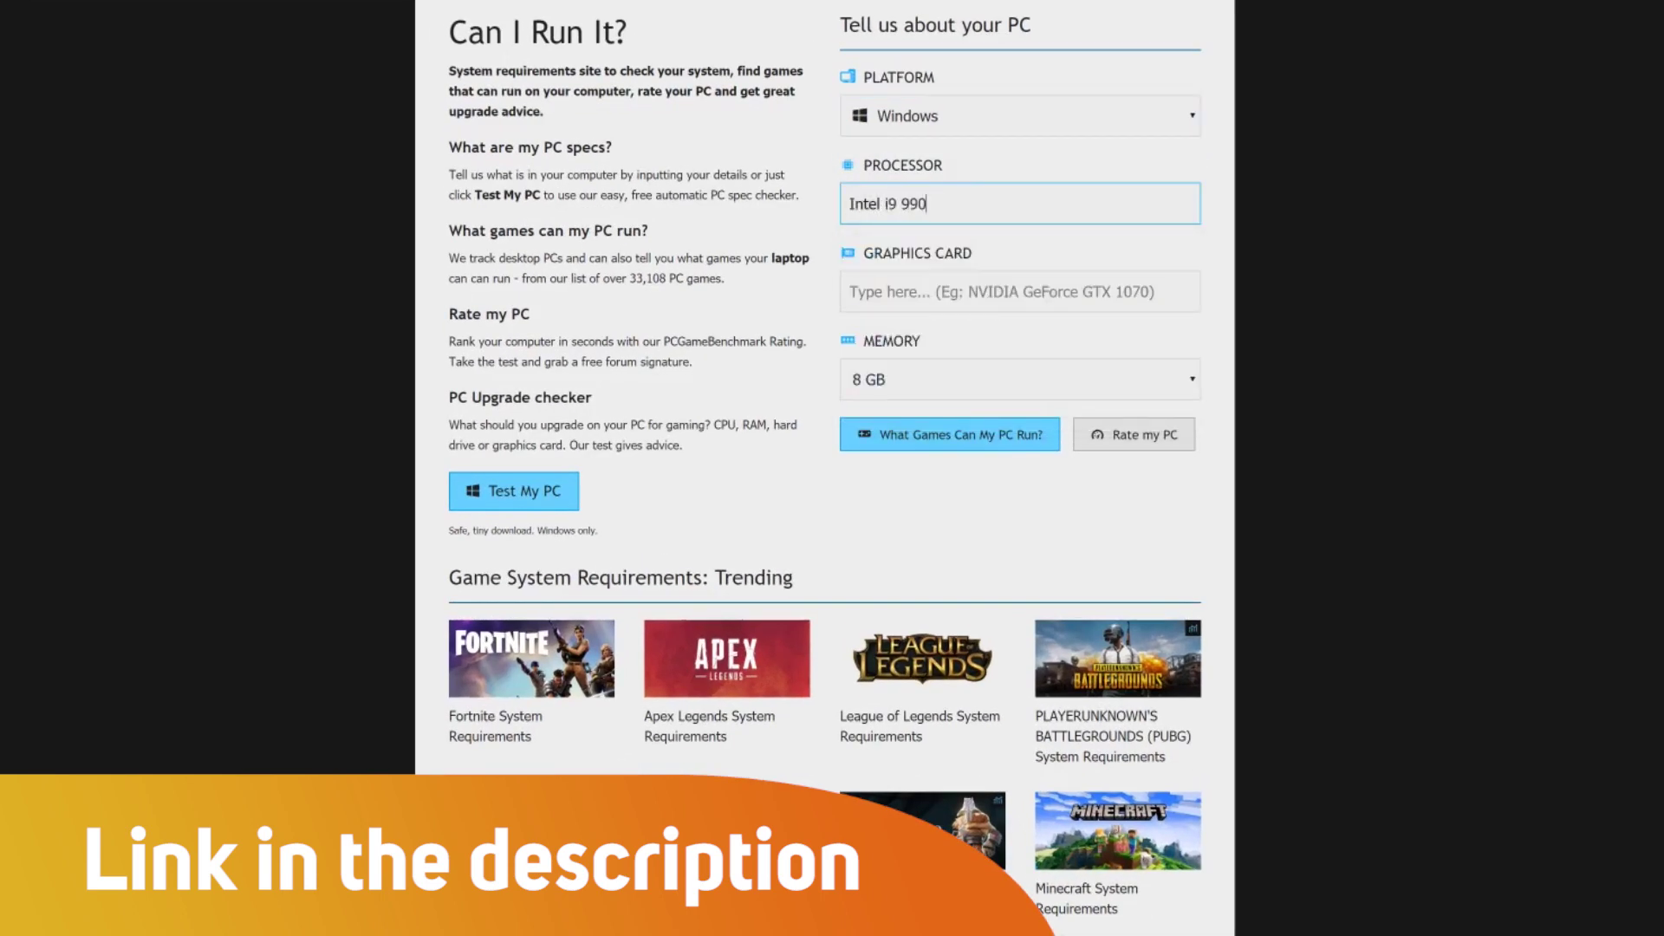
Enter an Intel Core i9-9900K and NVIDIA GeForce RTX 2080 Ti, then run the compatible-games check
type("0K")
key("Return")
type("Nvidia GeForce RTX 2080")
key("Down")
key("Down")
key("Return")
key("Down")
key("Tab")
key("Return")
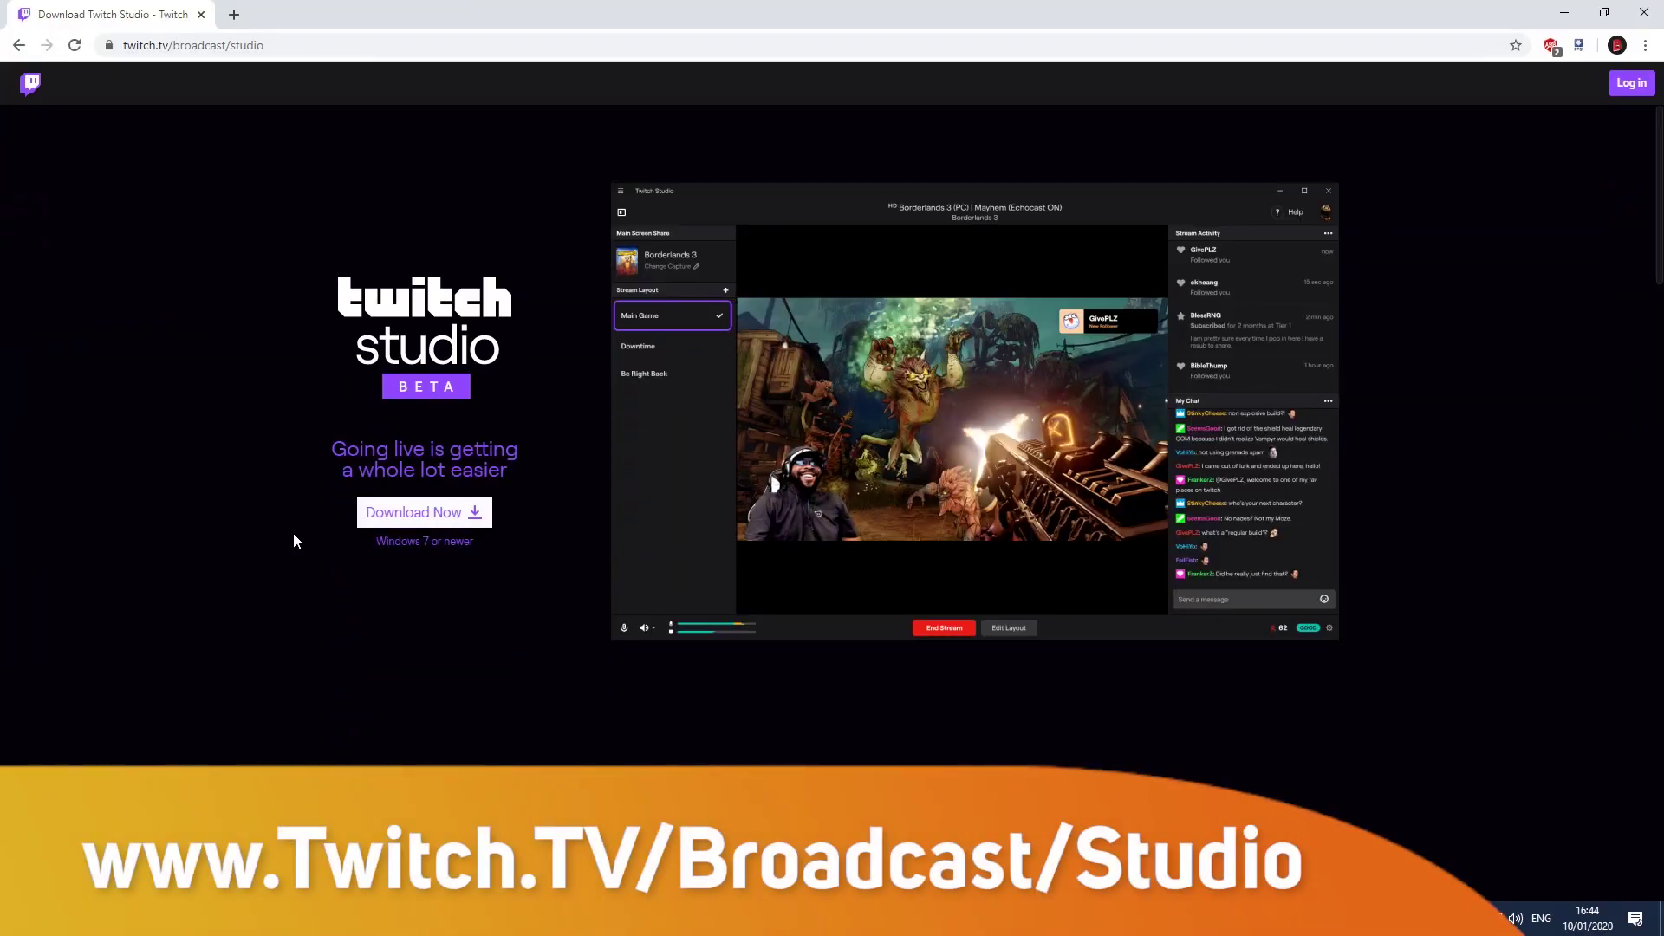
Download the Twitch Studio setup and install it, keeping the default install folder
left_click(409, 517)
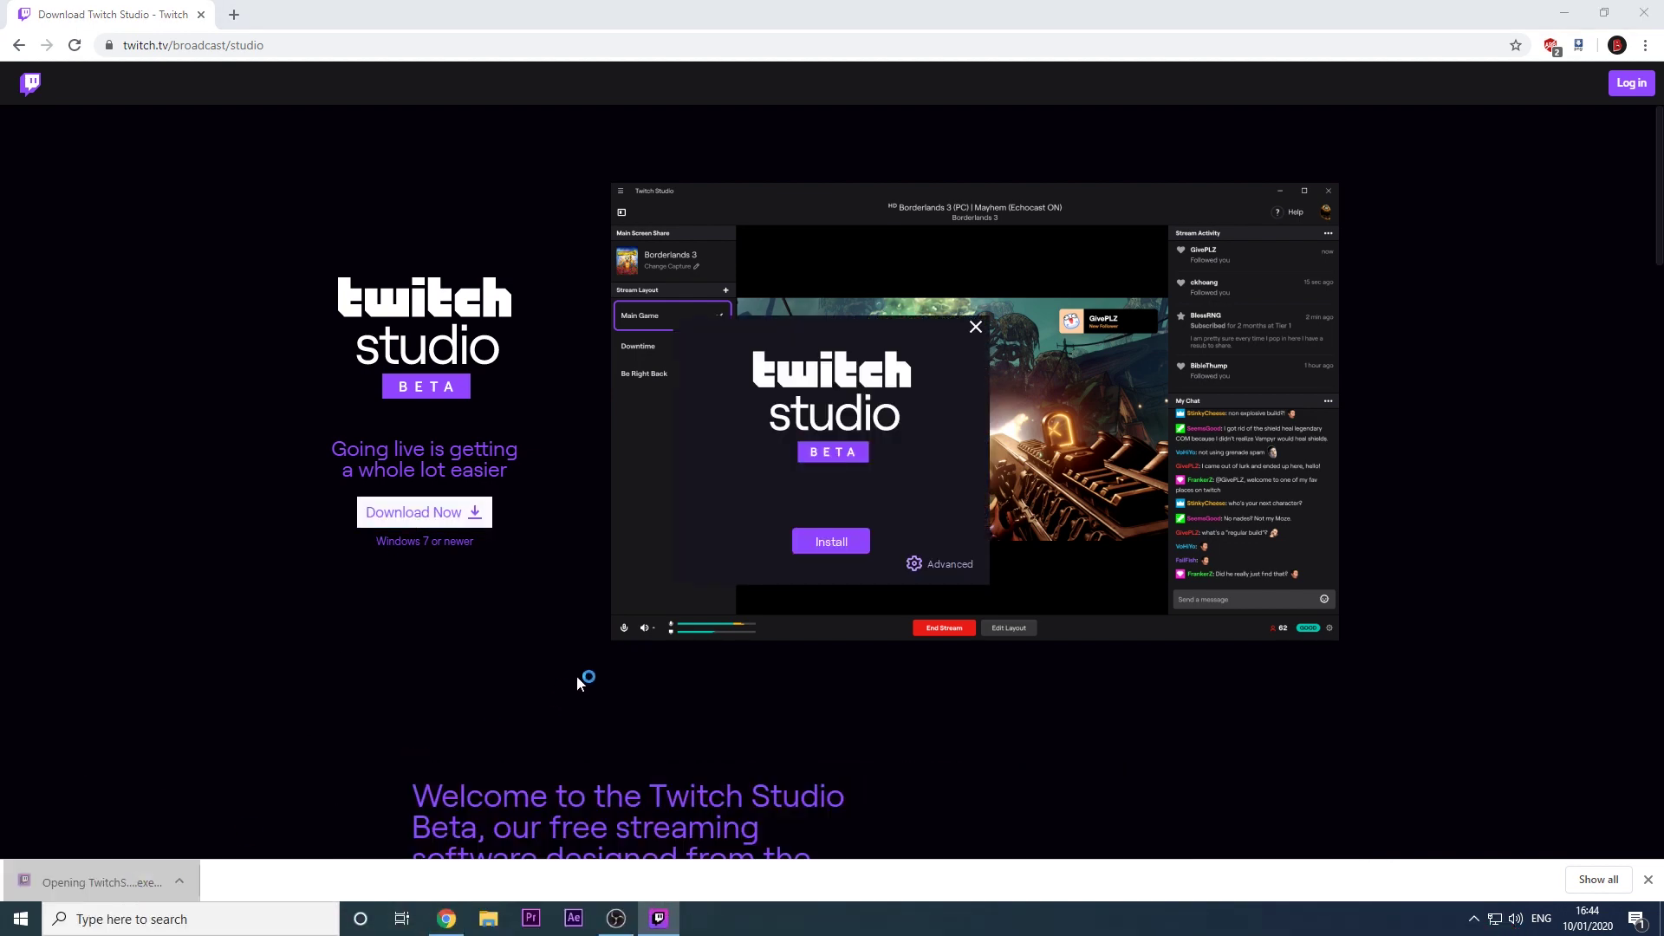
left_click(916, 565)
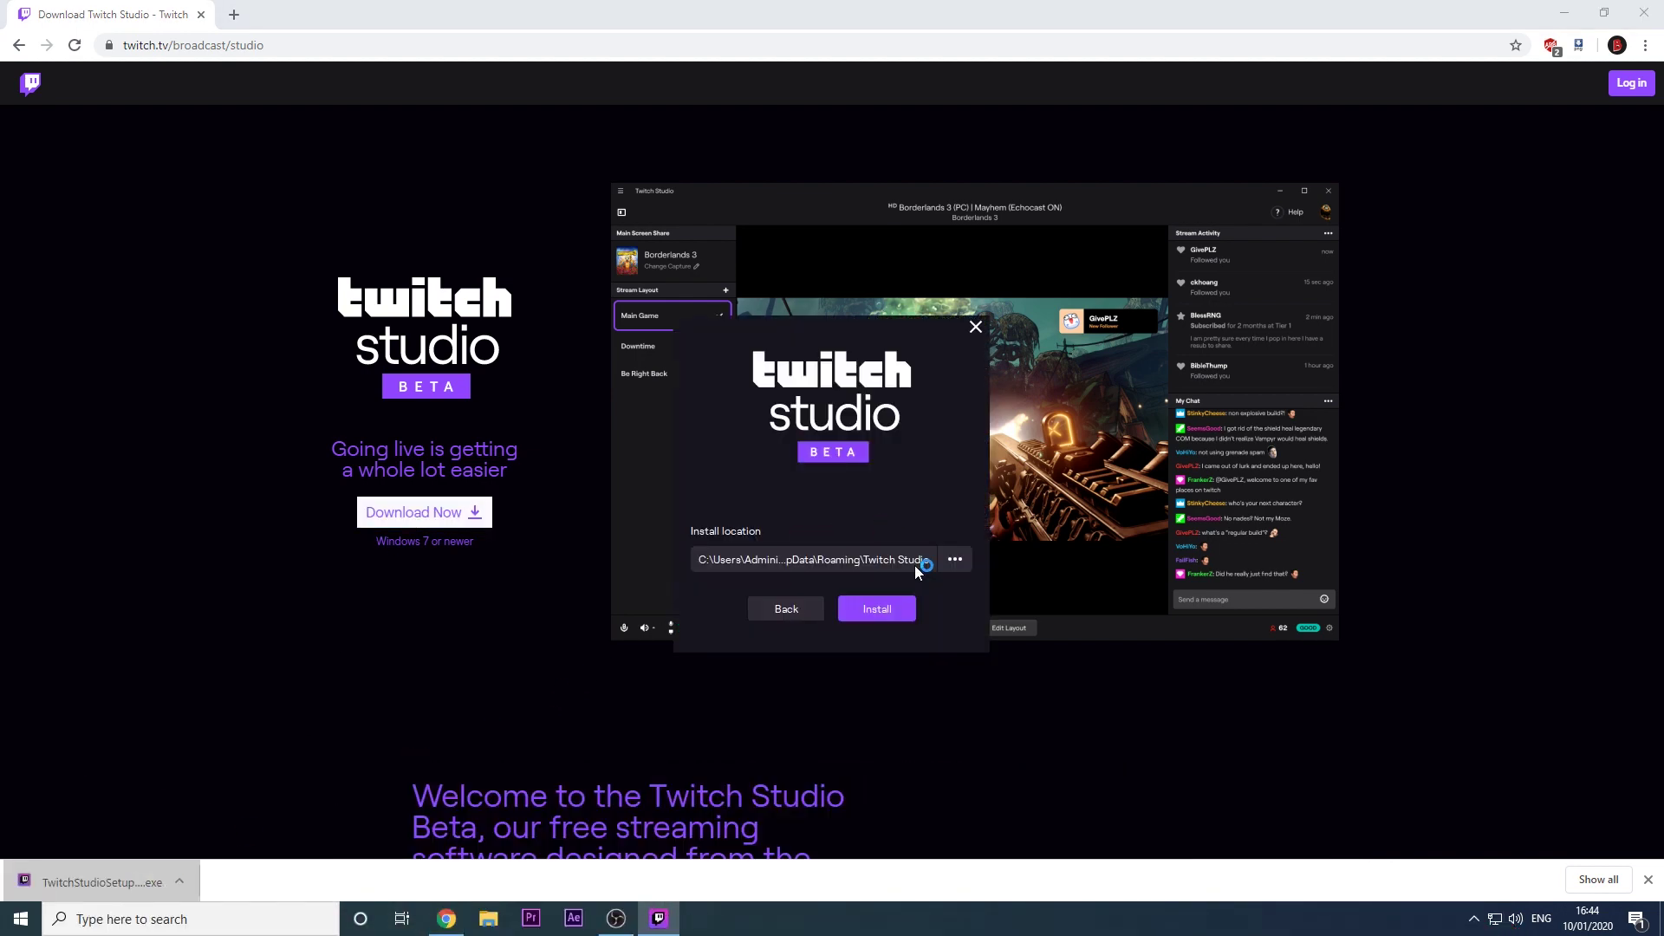
left_click(954, 564)
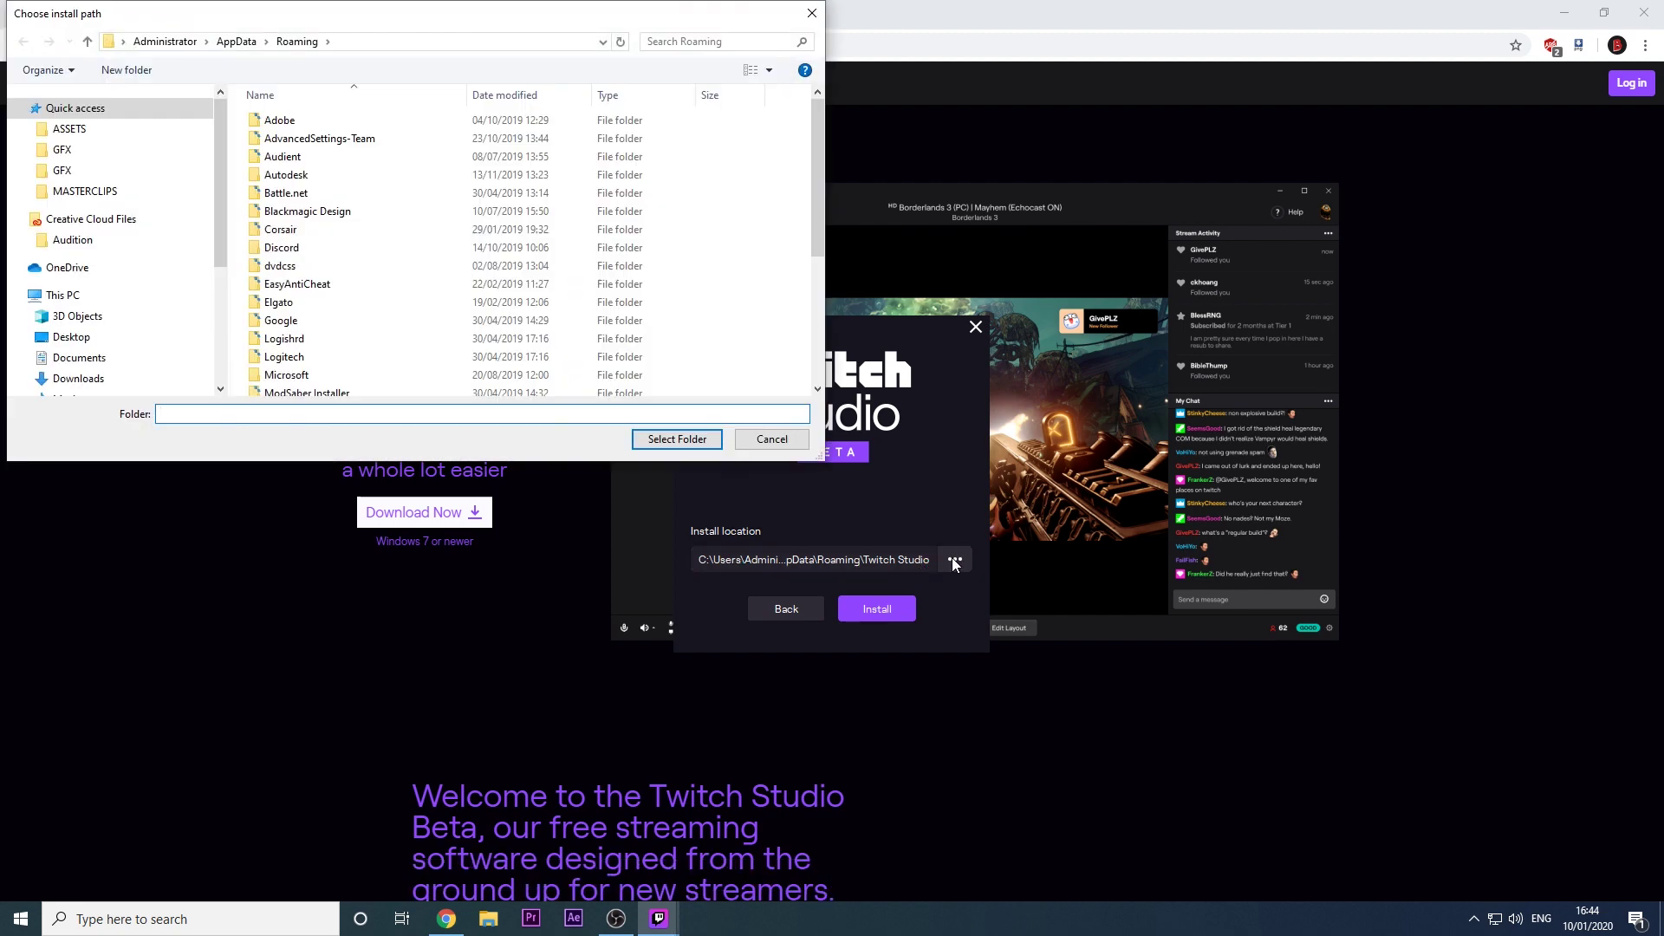
left_click(768, 438)
left_click(896, 612)
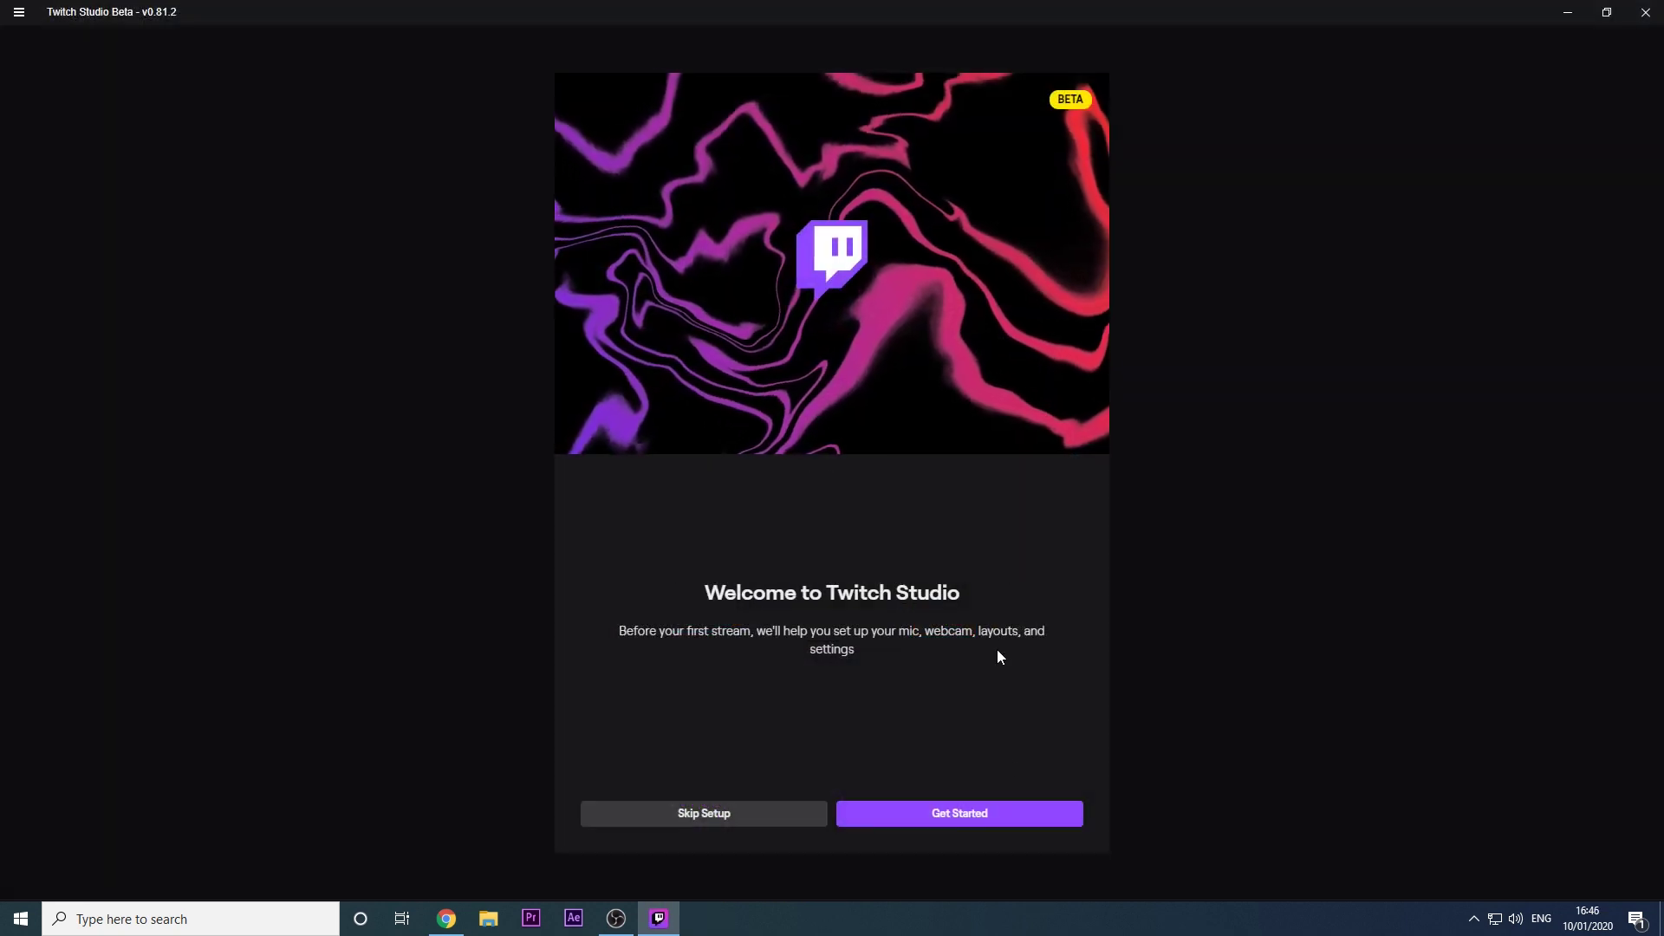
Start guided setup, select Microphone (2- AT2020USB+), and open its filter personalization
left_click(1003, 825)
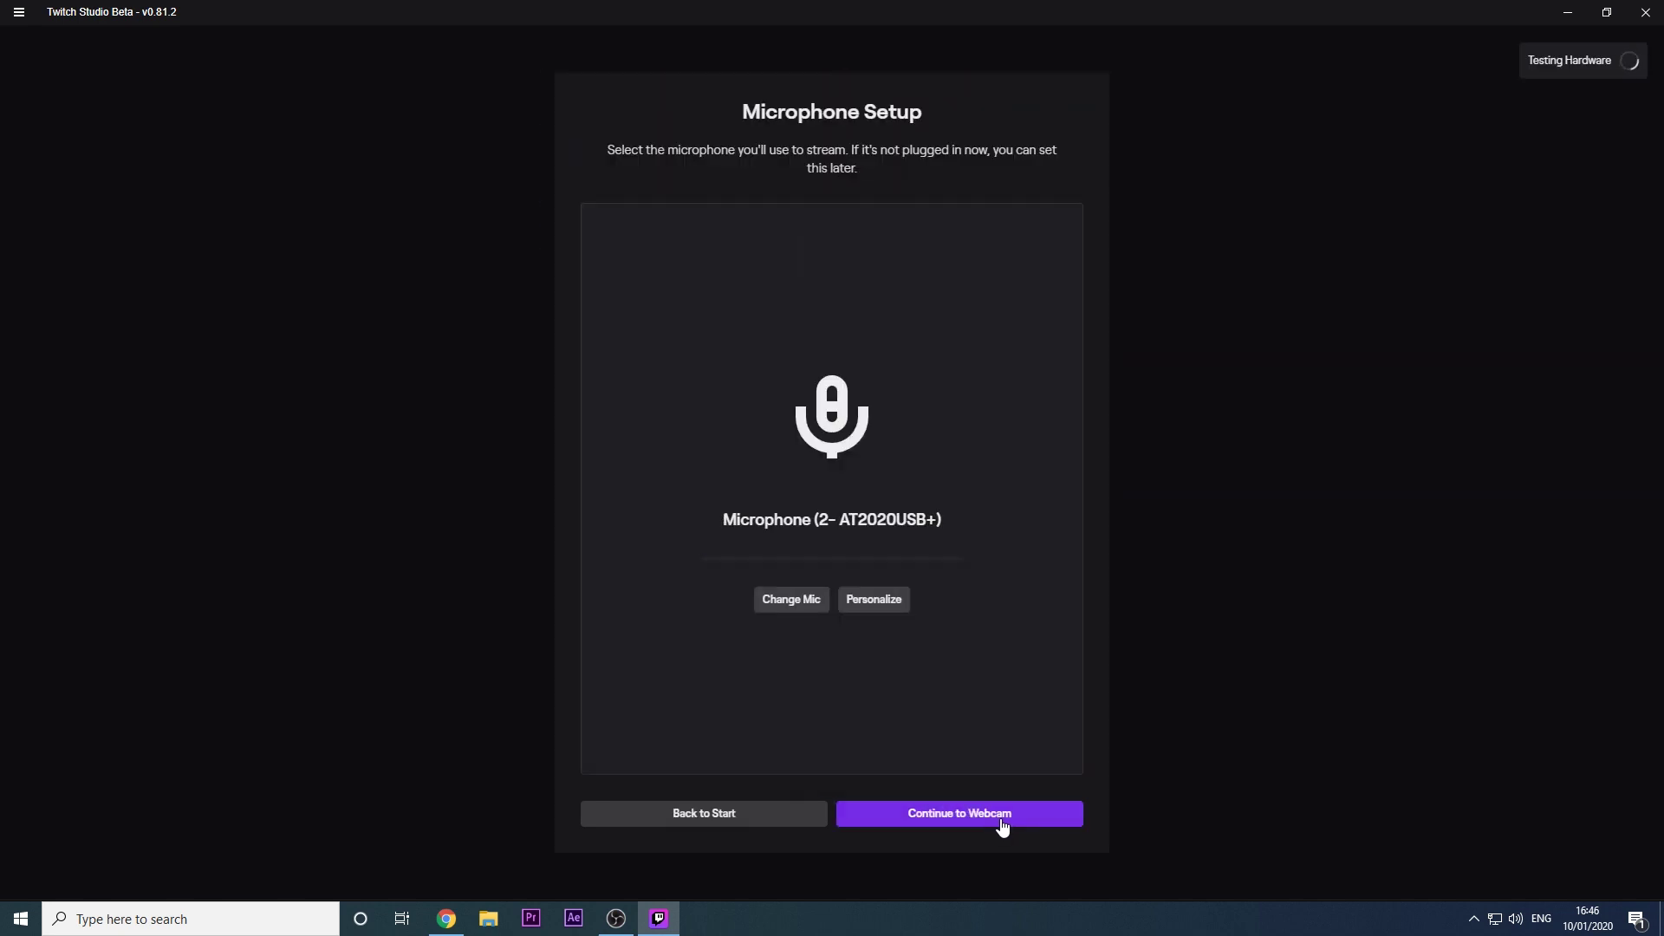
left_click(790, 607)
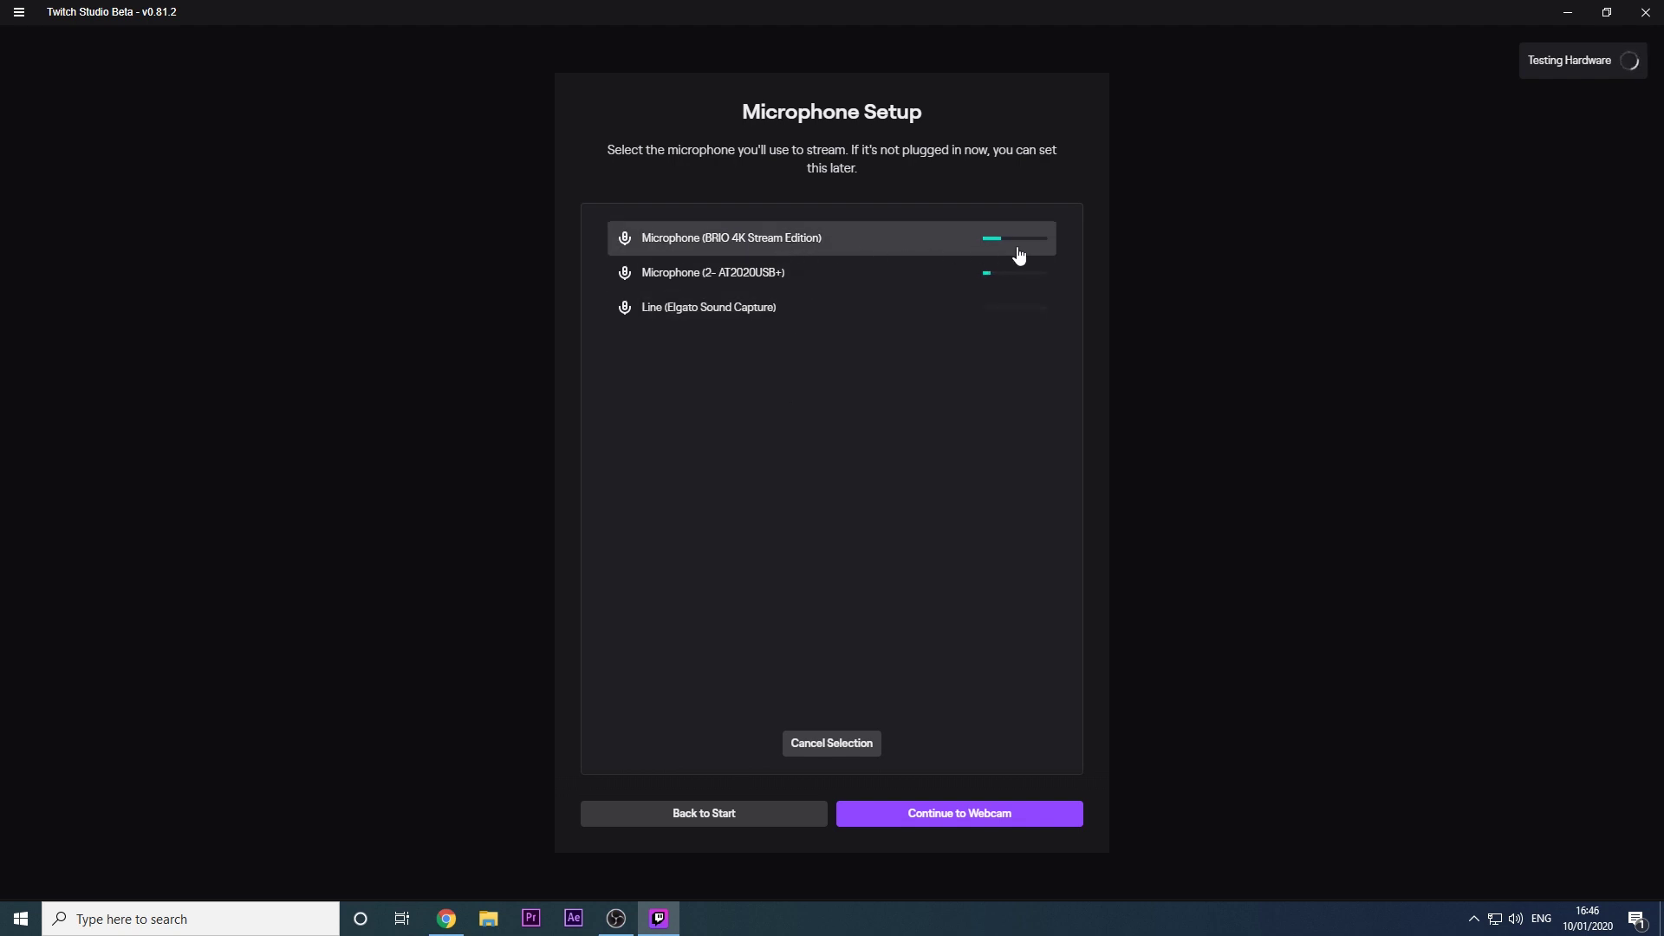
left_click(833, 288)
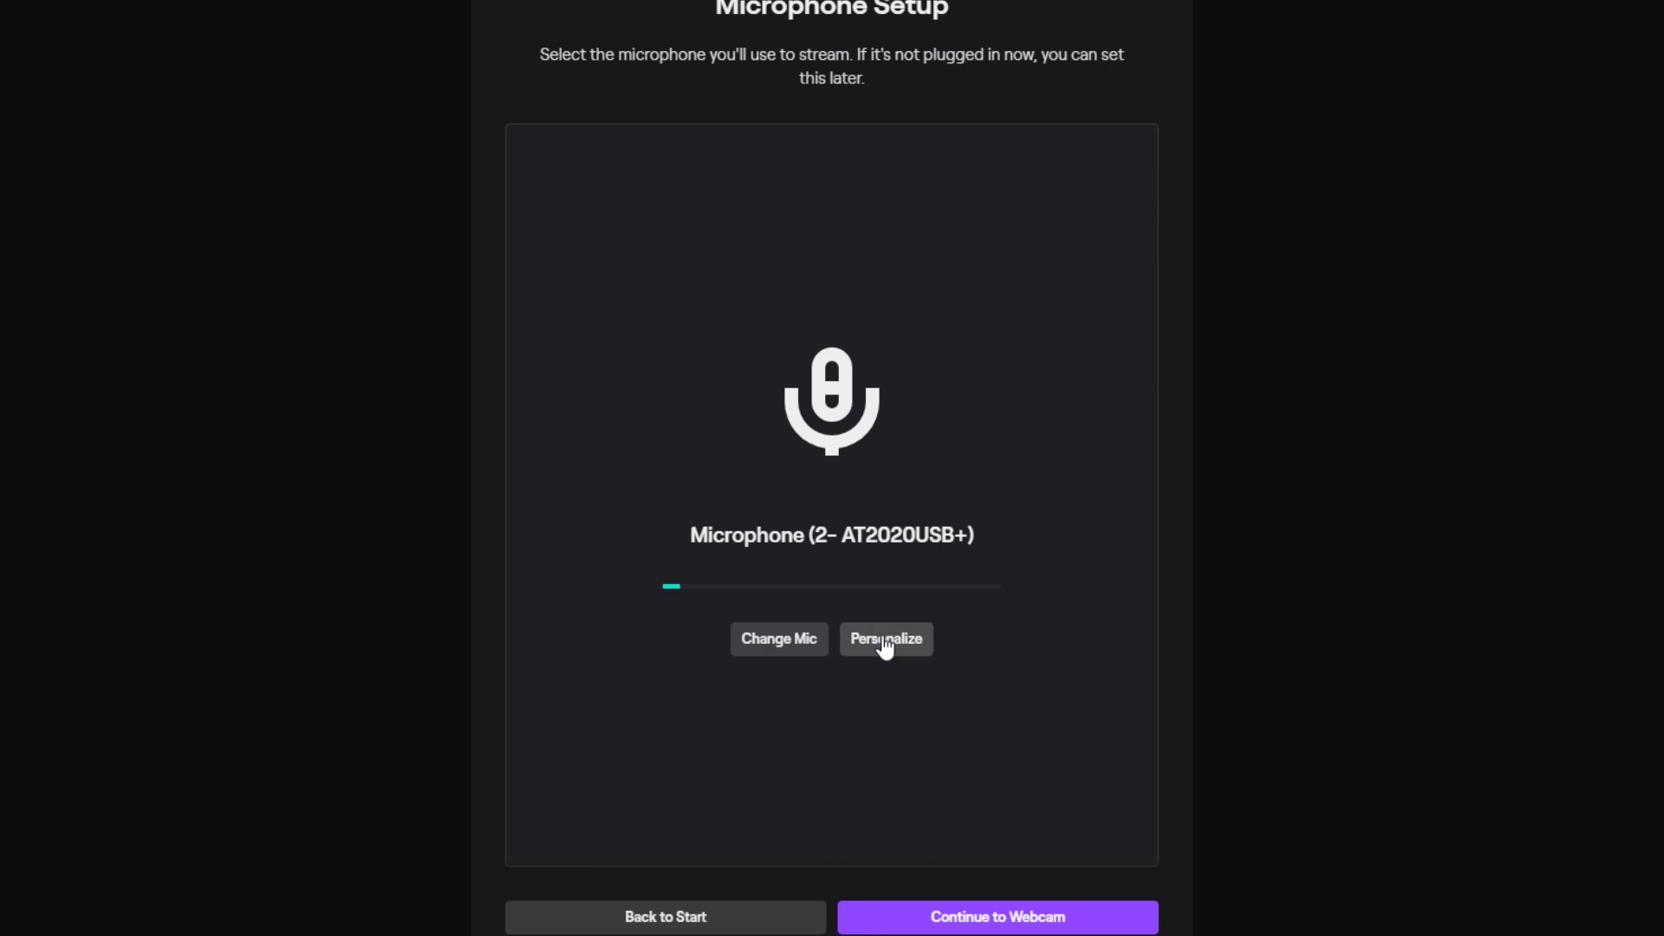
left_click(889, 642)
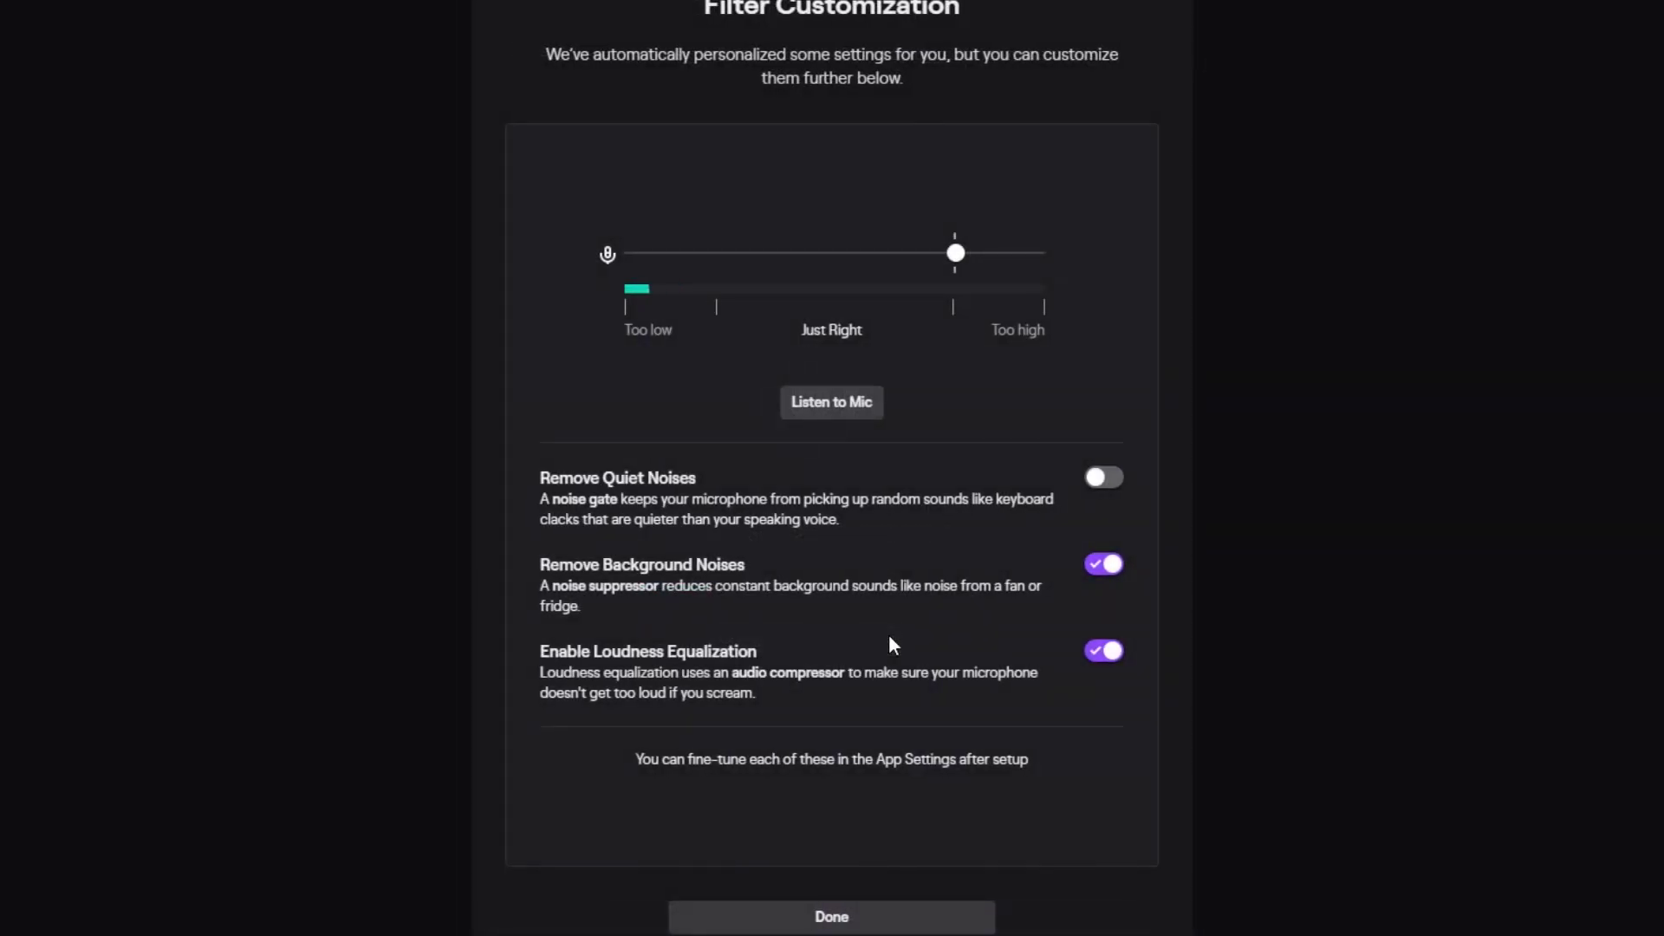
Lower the mic threshold to about -39db and turn on Remove Quiet Noises
left_click_drag(951, 272, 1038, 263)
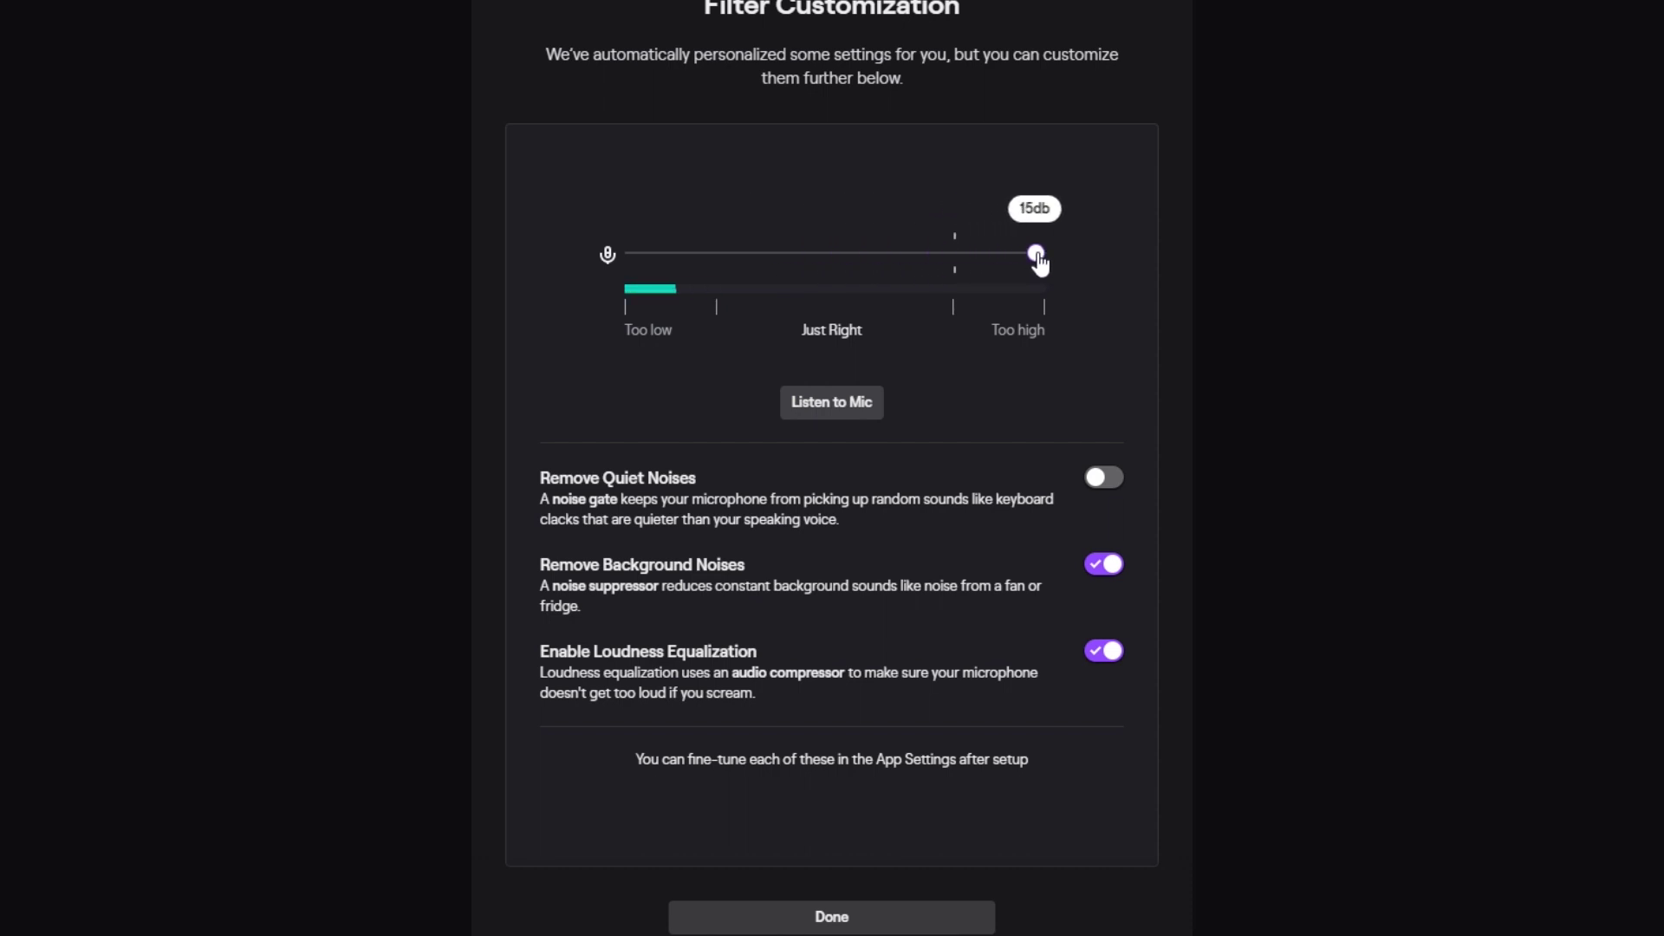
left_click_drag(1039, 265, 890, 265)
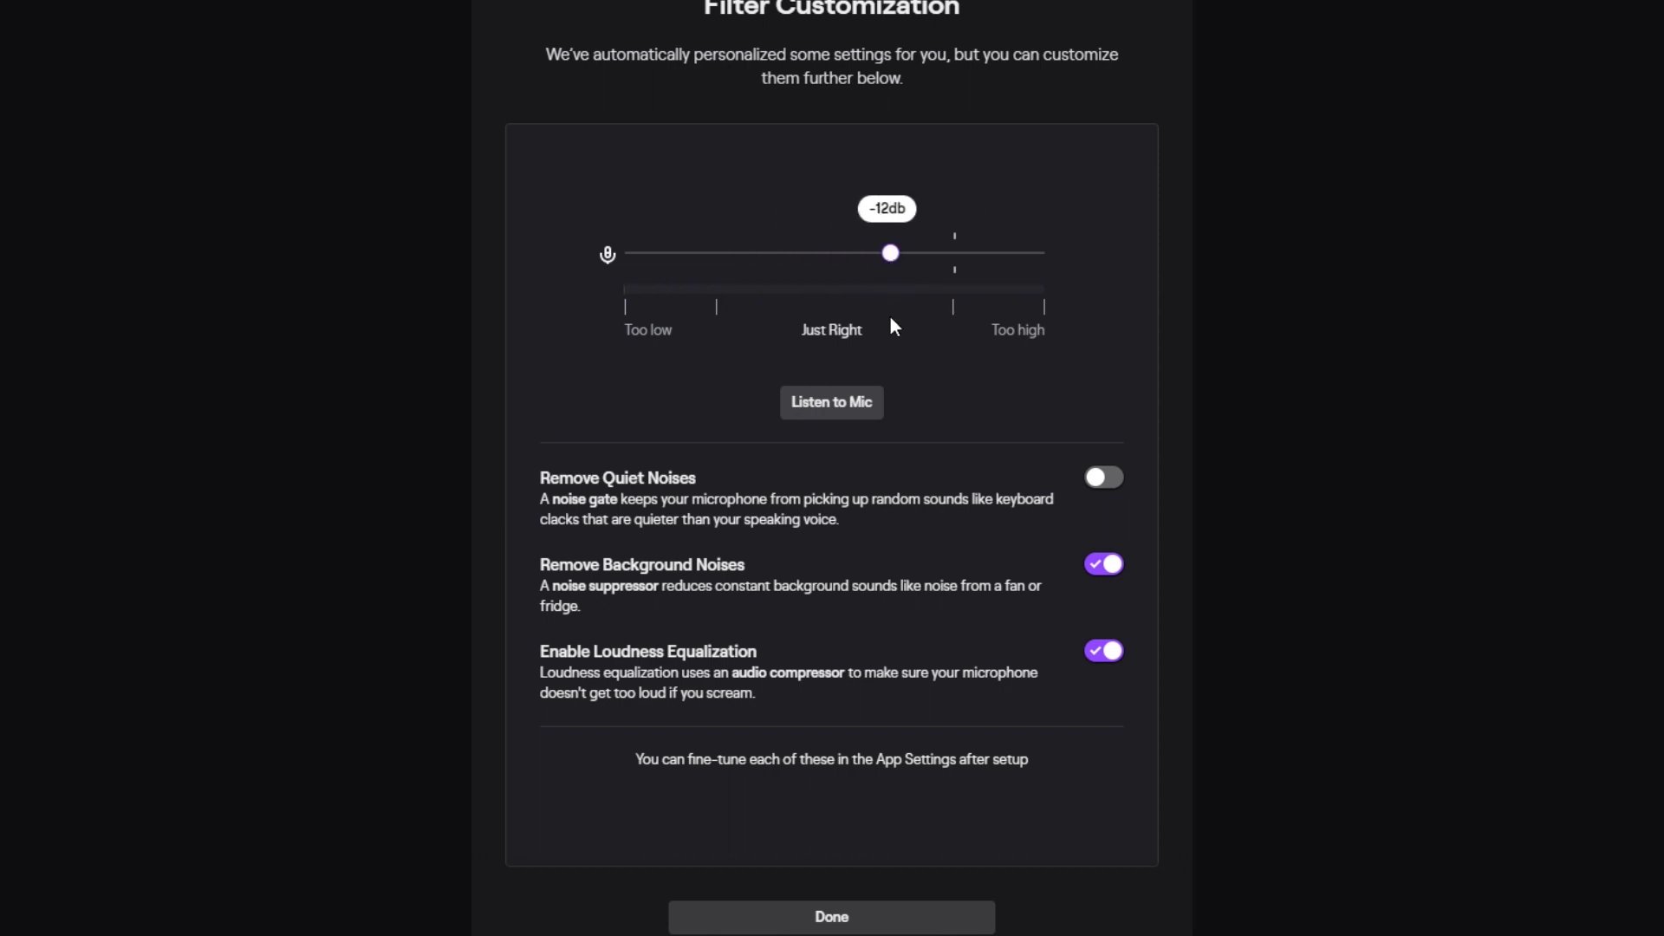
left_click(1099, 491)
Test background noise removal and loudness equalization off and back on, then finish the filters
left_click(1114, 569)
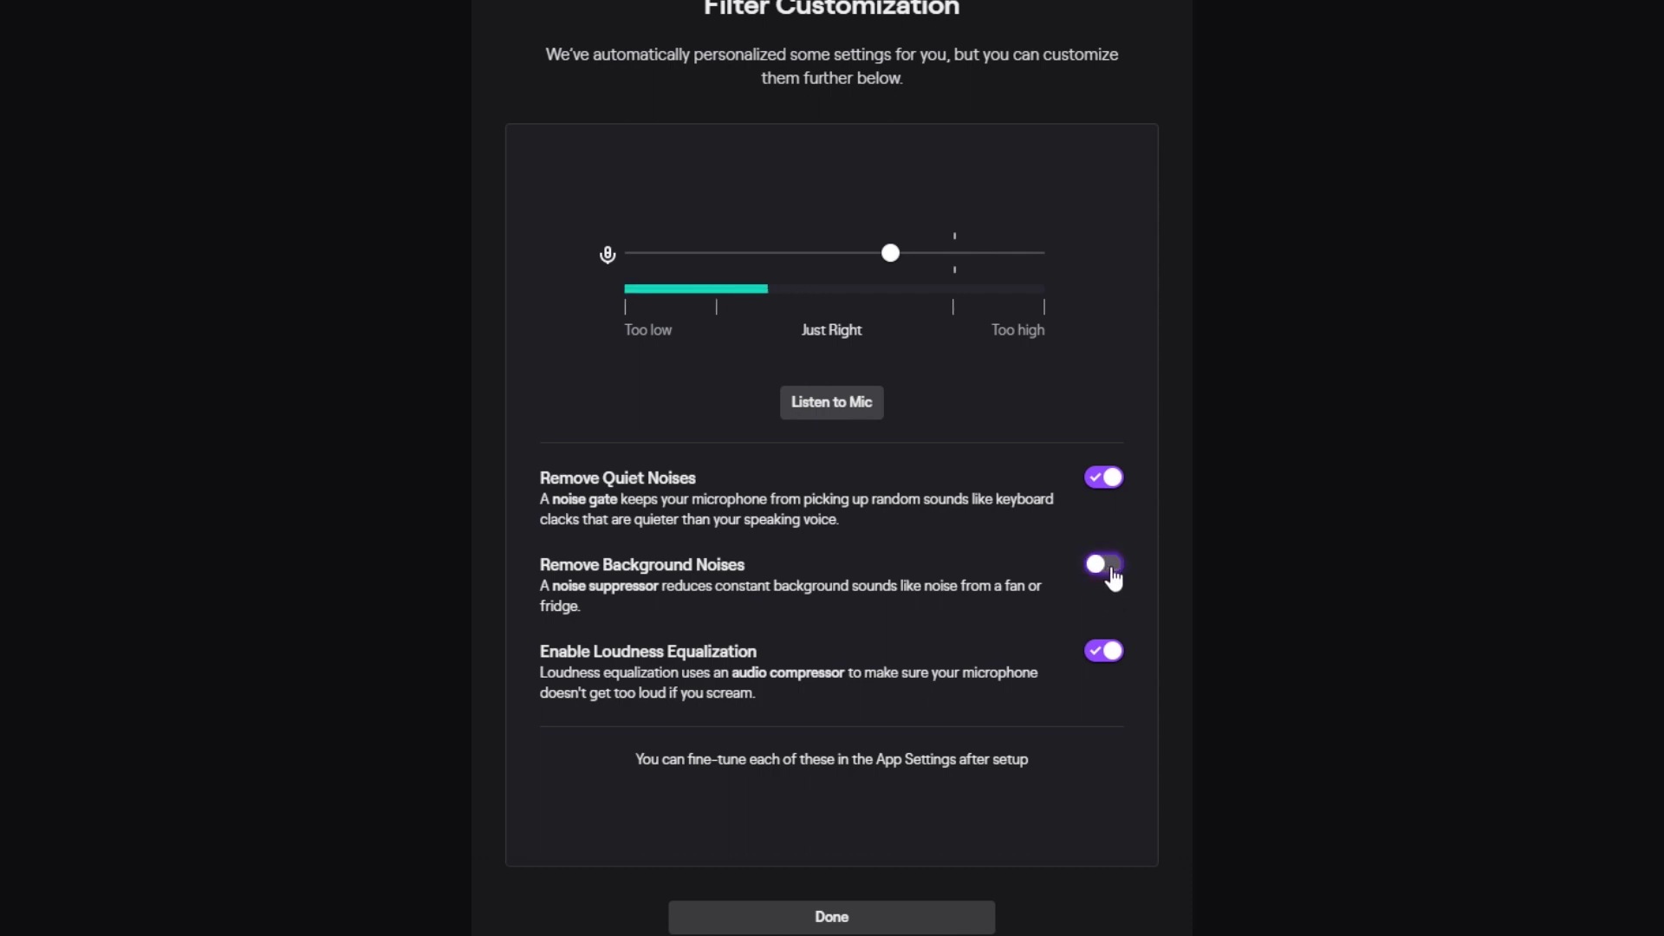
left_click(1110, 571)
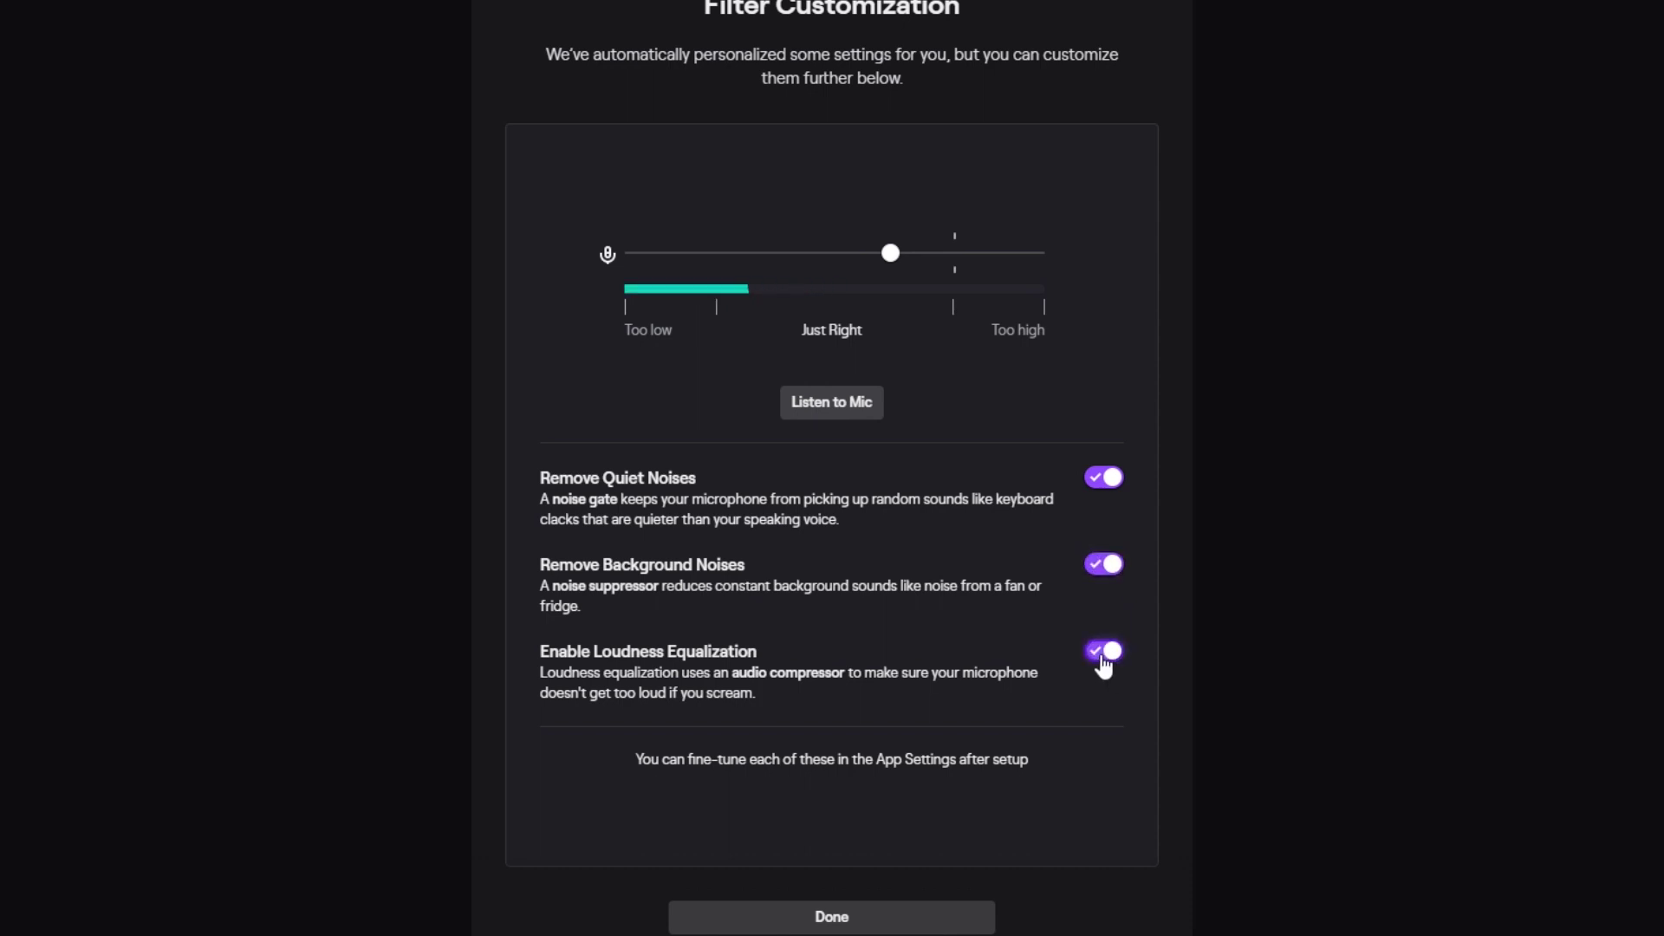
left_click(1104, 662)
left_click(1115, 660)
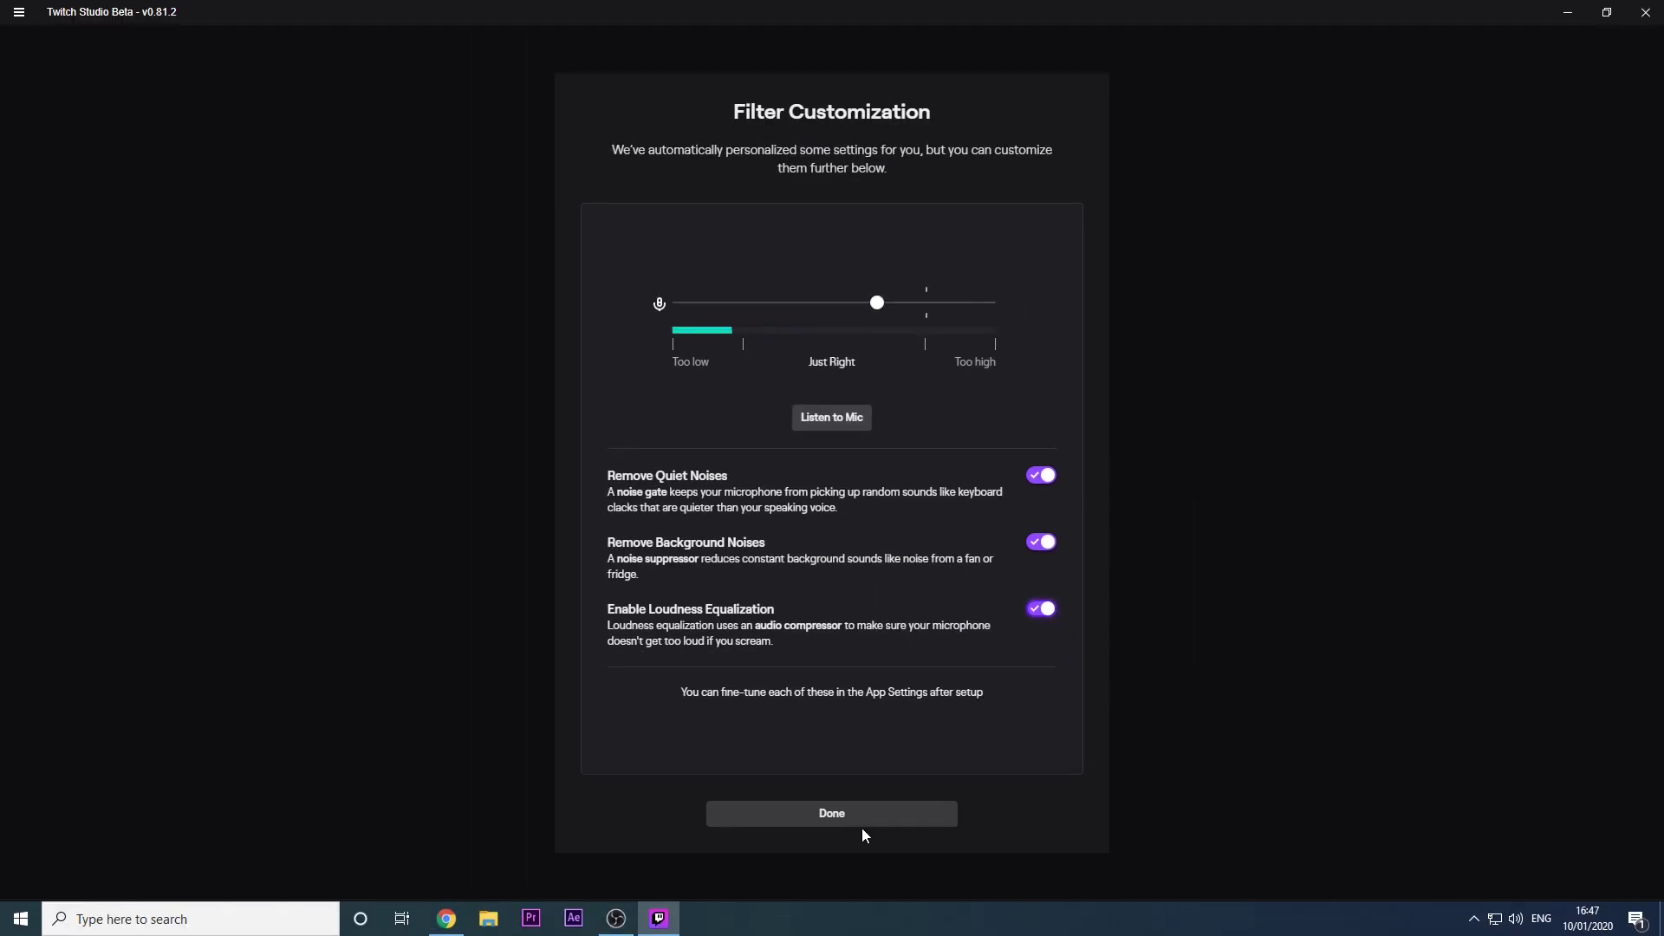
left_click(858, 814)
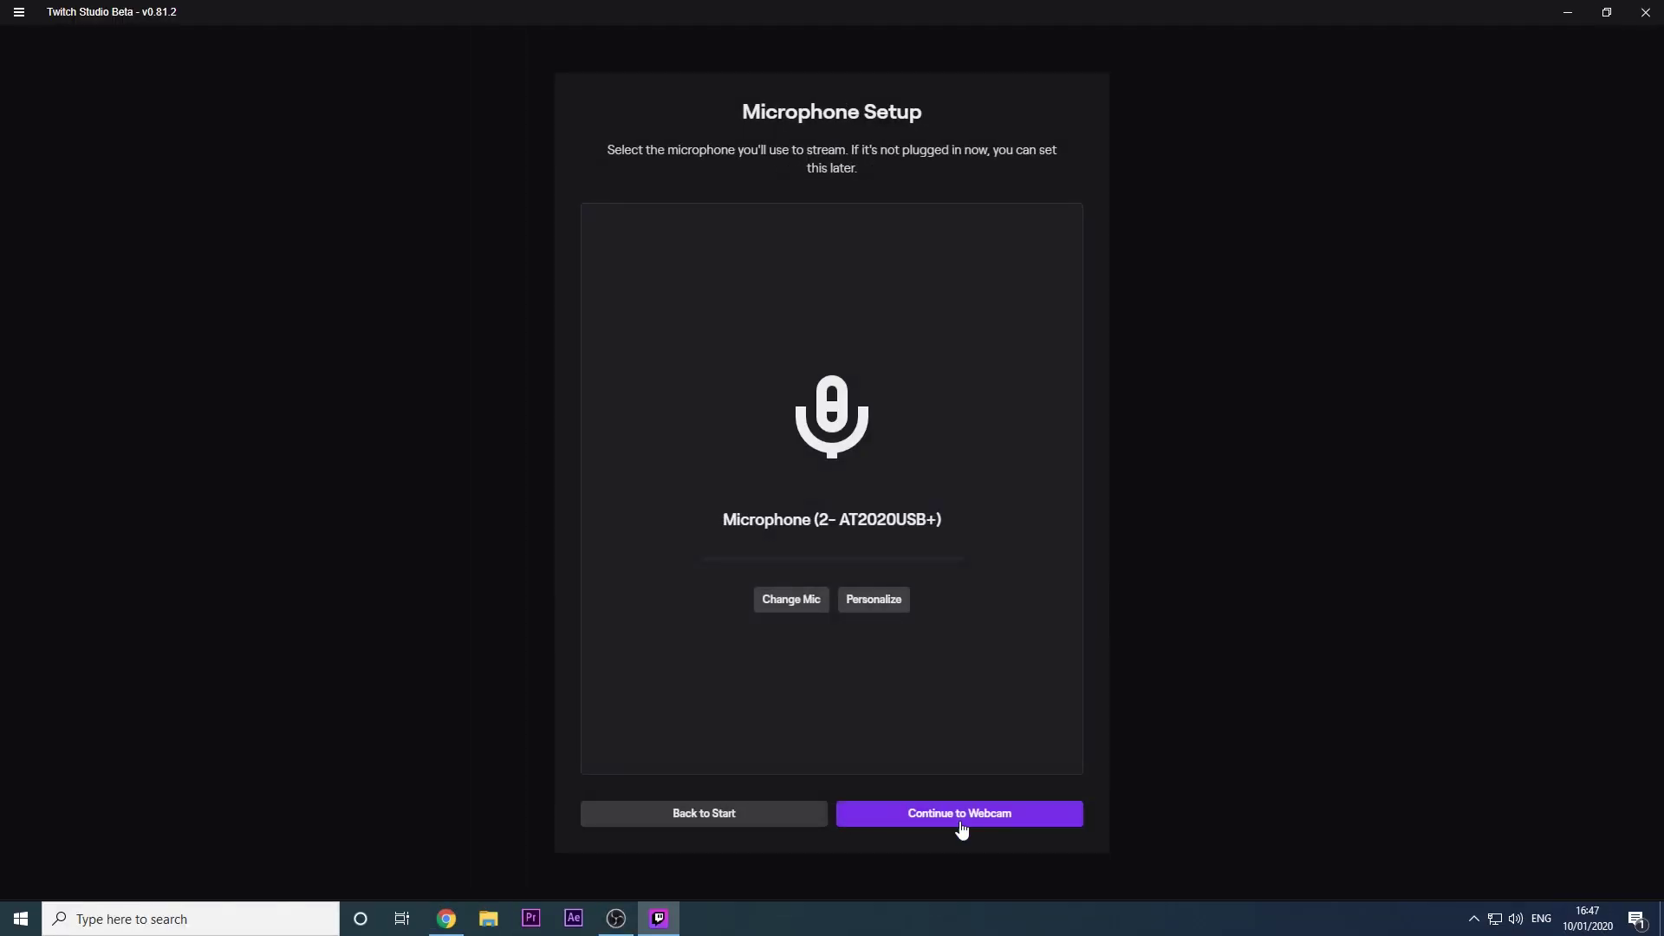
Keep Blackmagic Design as the webcam in Webcam Setup
left_click(960, 820)
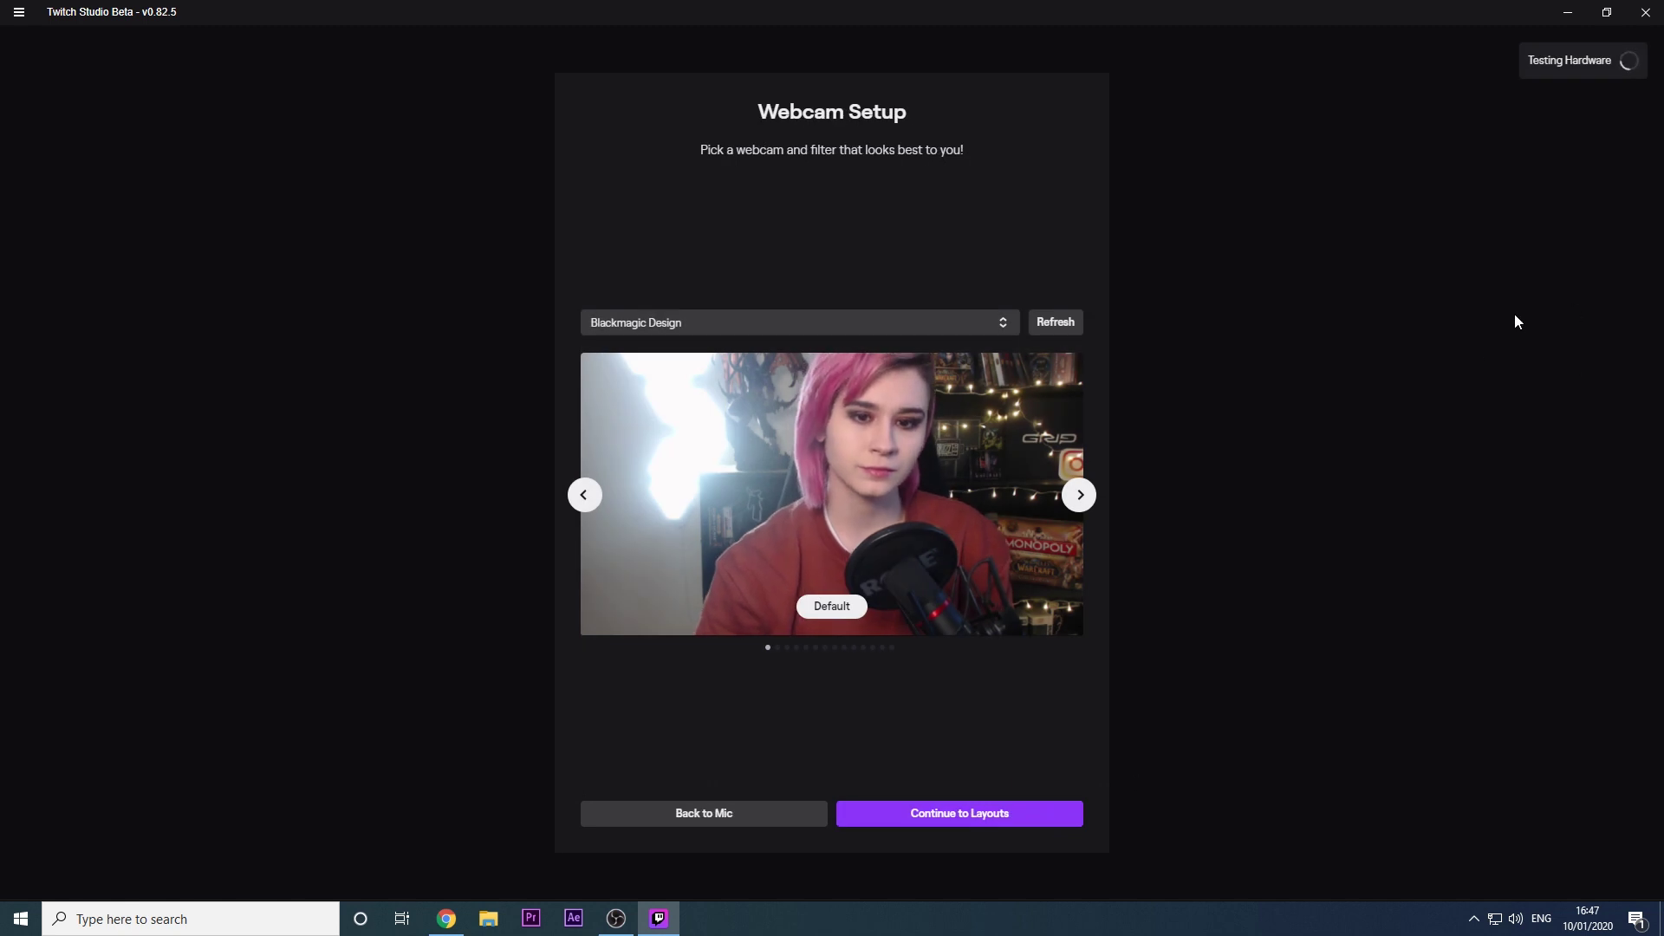
left_click(937, 332)
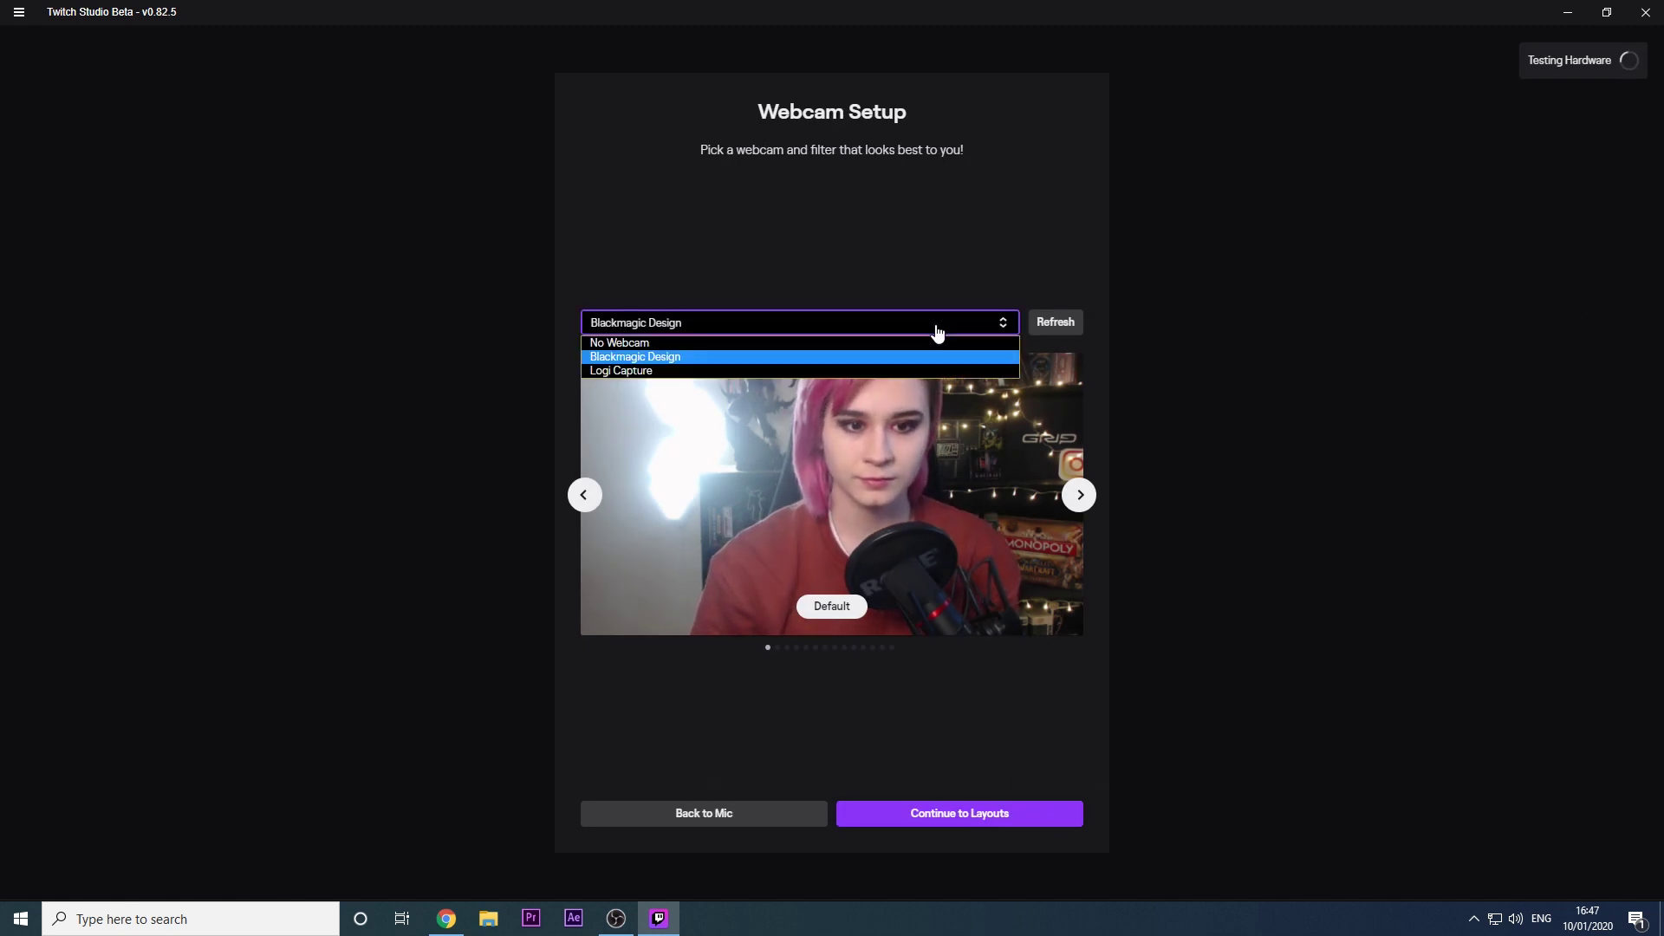
left_click(1239, 397)
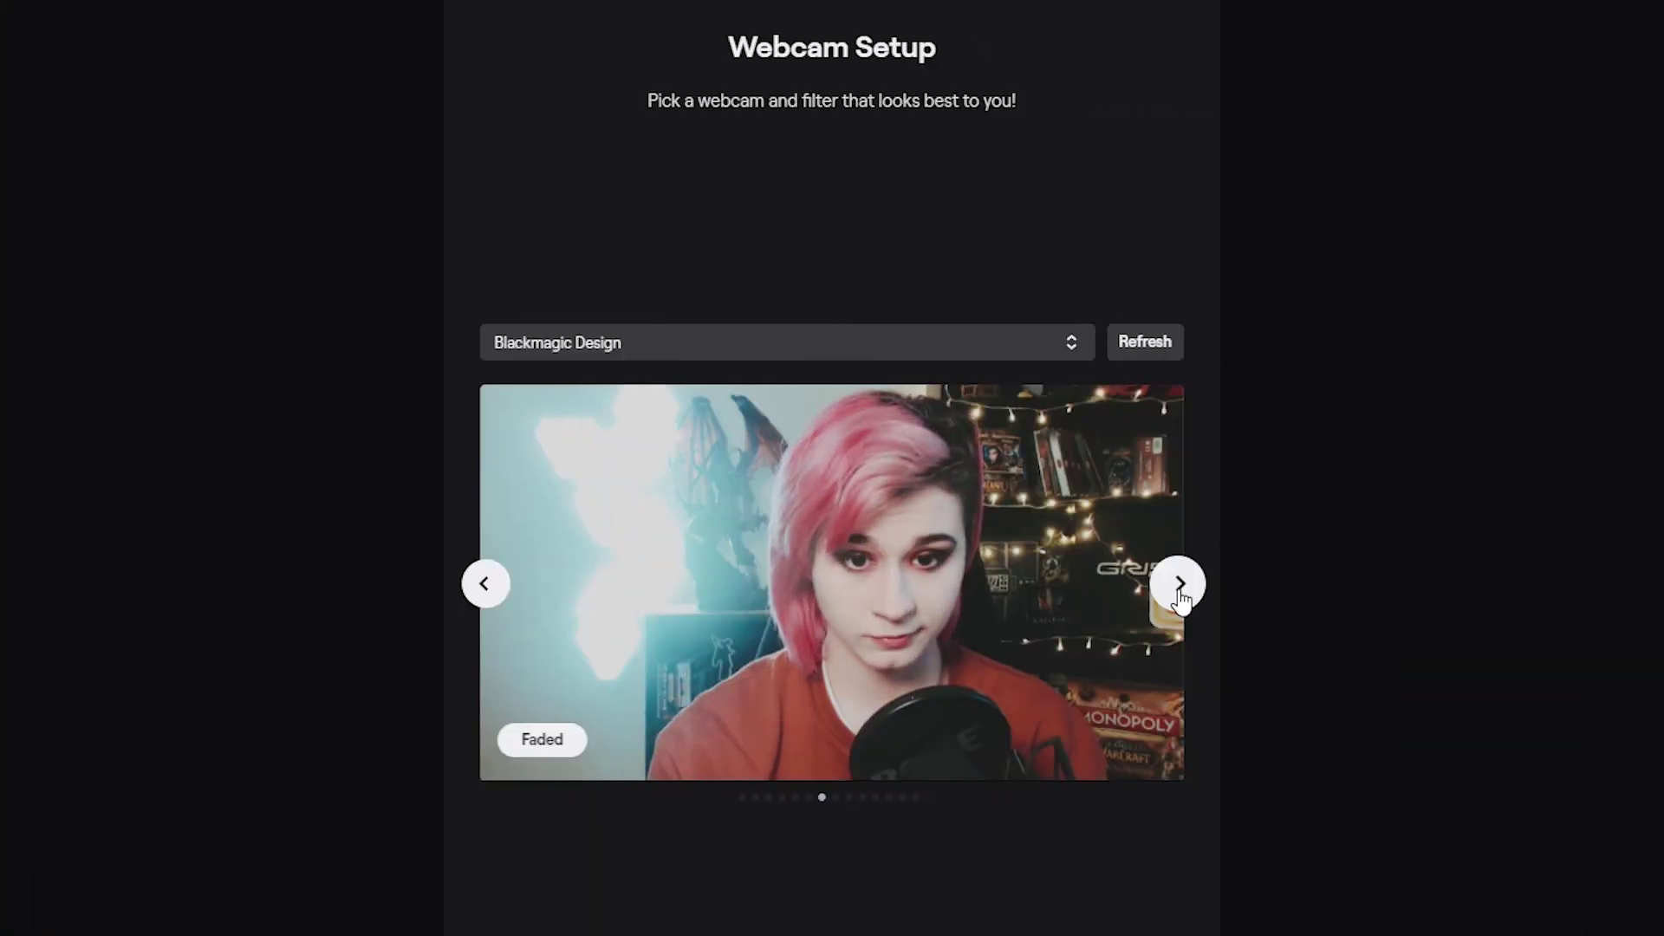
Preview webcam filters like LoFi and X-Ray, return to Default, and continue to layouts
left_click(1180, 594)
left_click(1180, 586)
left_click(1181, 586)
left_click(1180, 586)
left_click(1181, 586)
left_click(1180, 585)
left_click(1180, 586)
left_click(1181, 586)
left_click(1180, 586)
left_click(485, 583)
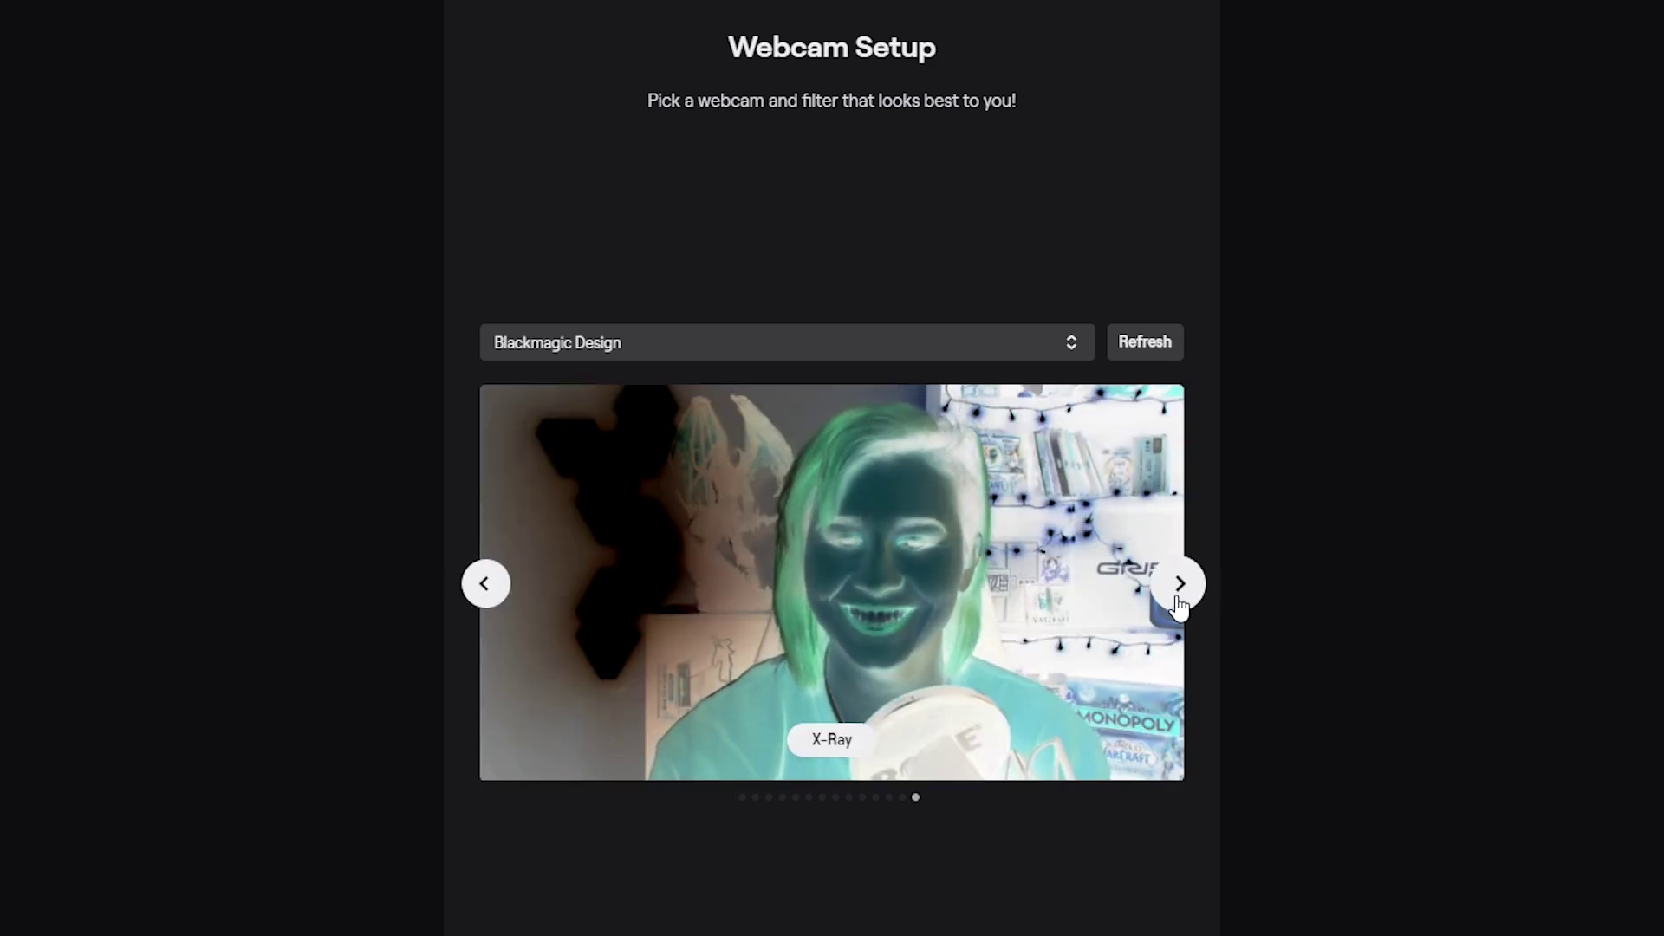
left_click(1179, 583)
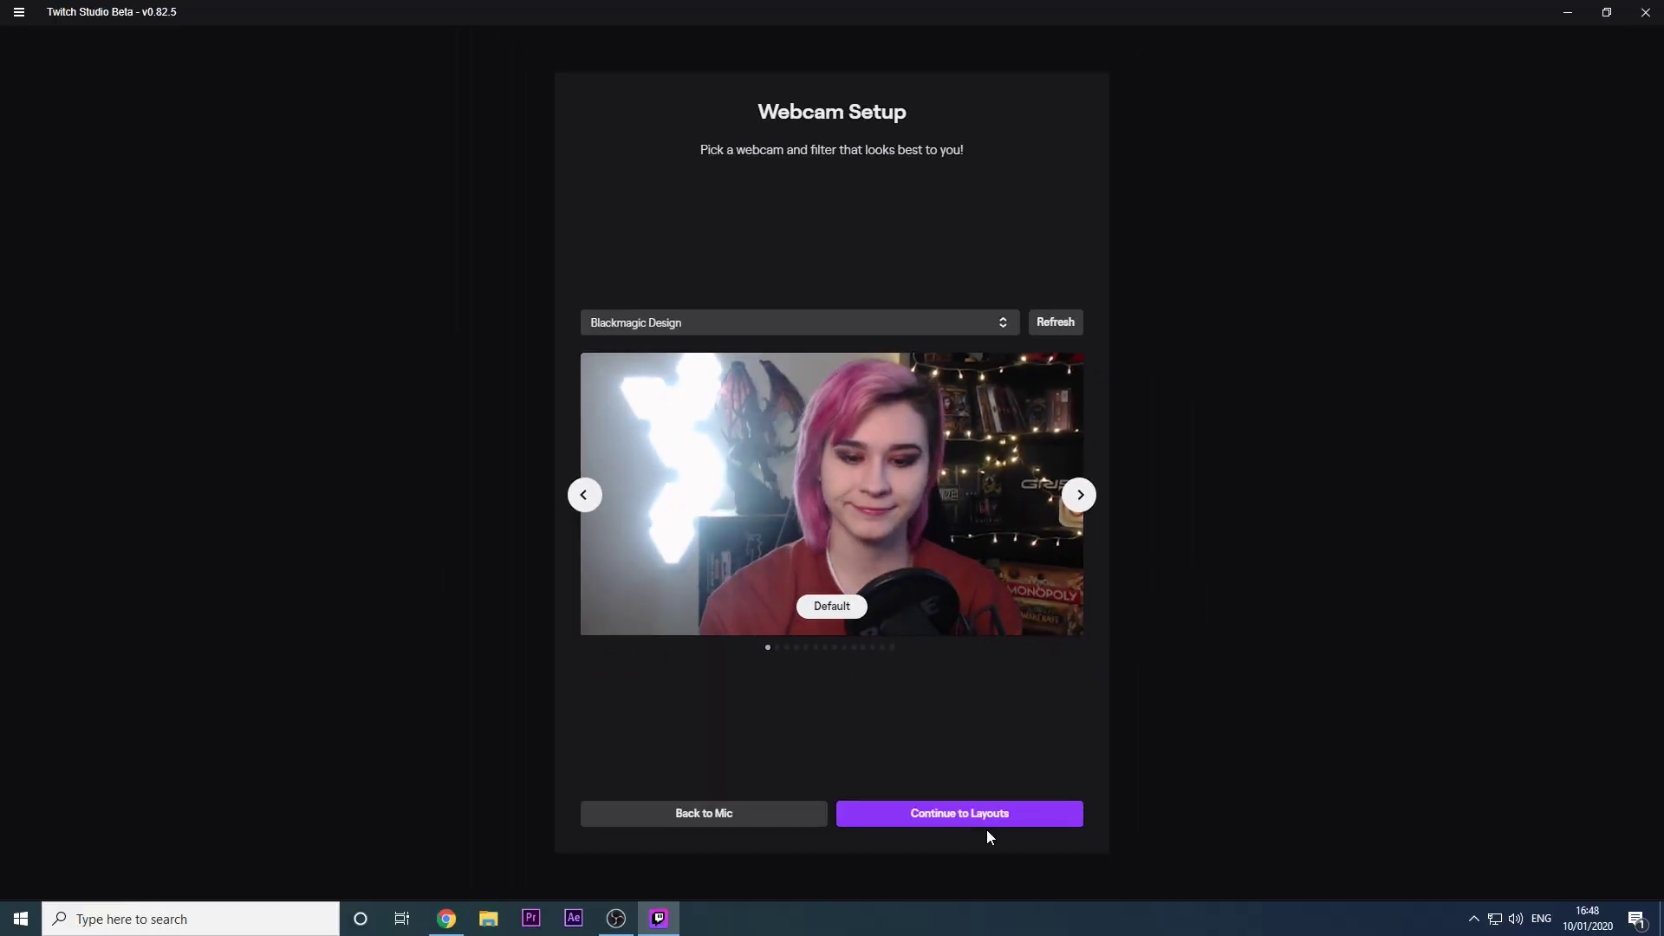
left_click(980, 817)
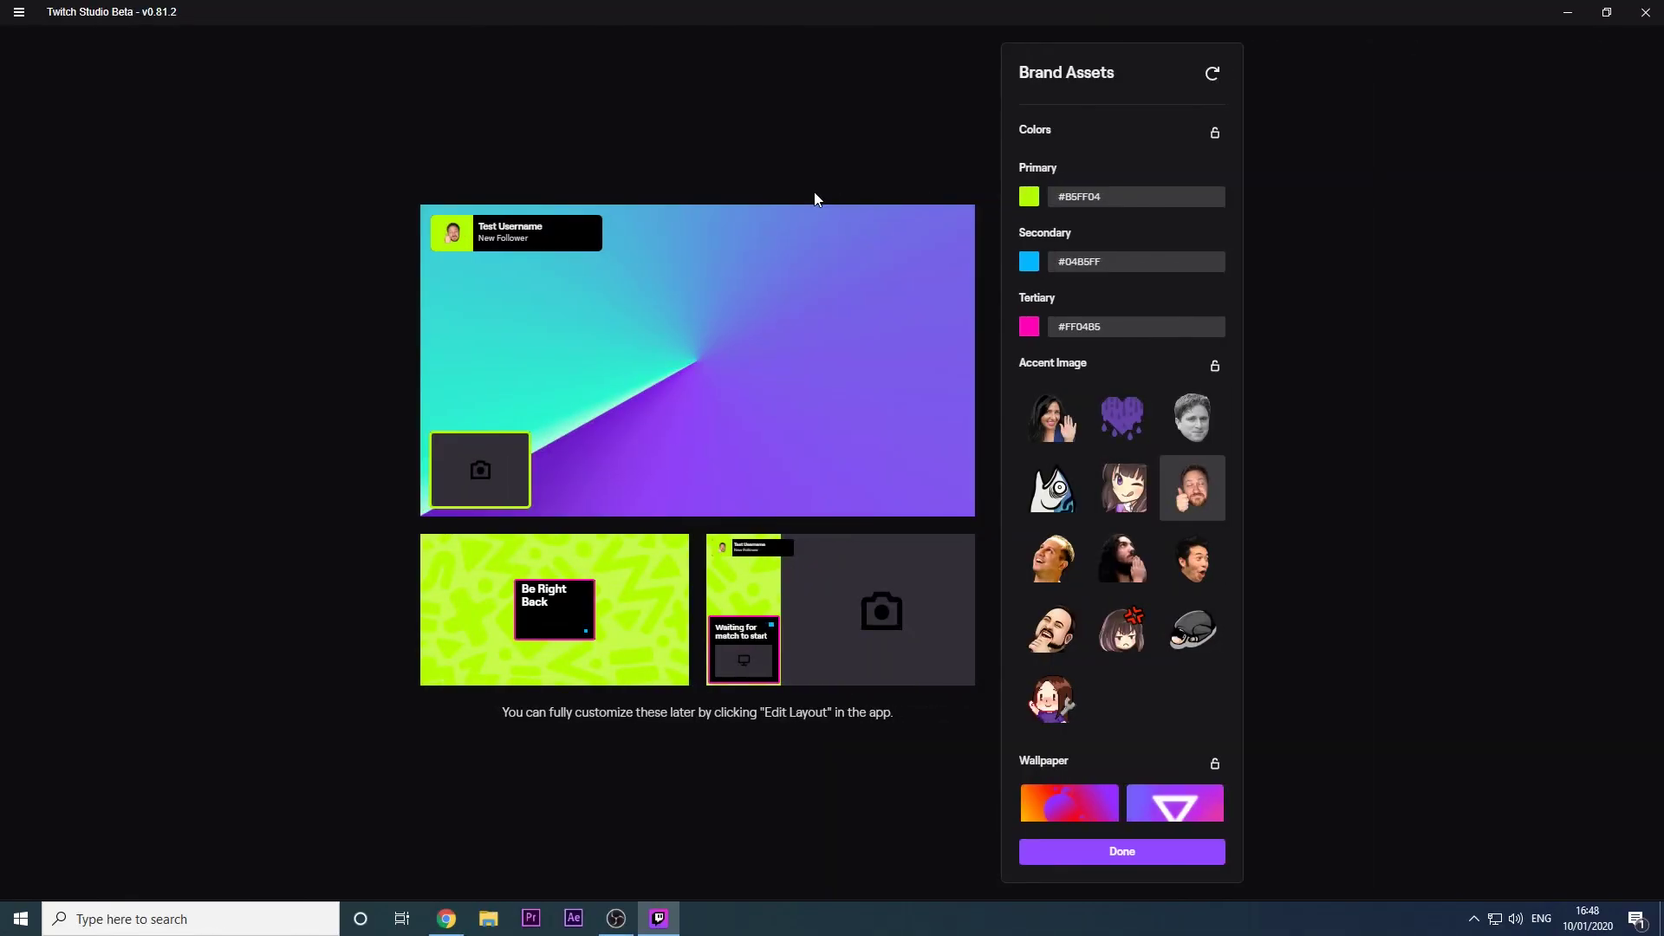
Set the primary brand colour to pink #FF04D1 and the secondary to purple
left_click(1028, 196)
left_click(1155, 243)
left_click(1028, 262)
left_click_drag(1155, 169, 1155, 148)
left_click(1029, 327)
left_click(1170, 160)
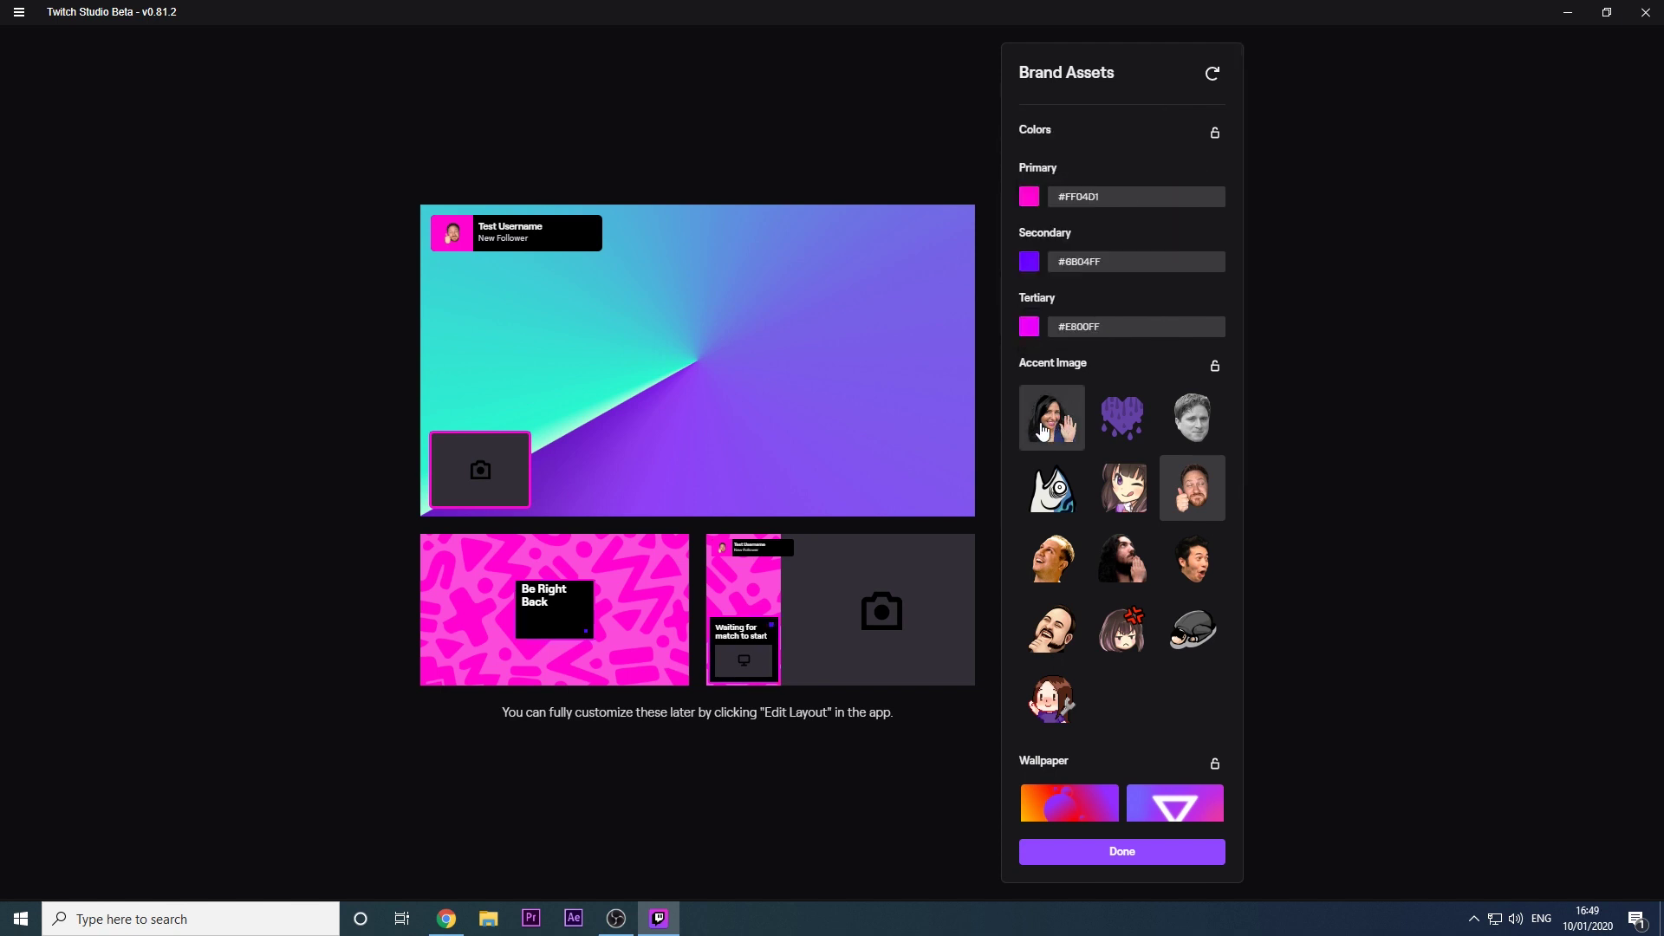
left_click(1029, 262)
left_click(1030, 261)
left_click(1028, 327)
left_click(1029, 327)
Choose the angry anime-girl accent image and desert wallpaper, then finish the layouts
left_click(1122, 626)
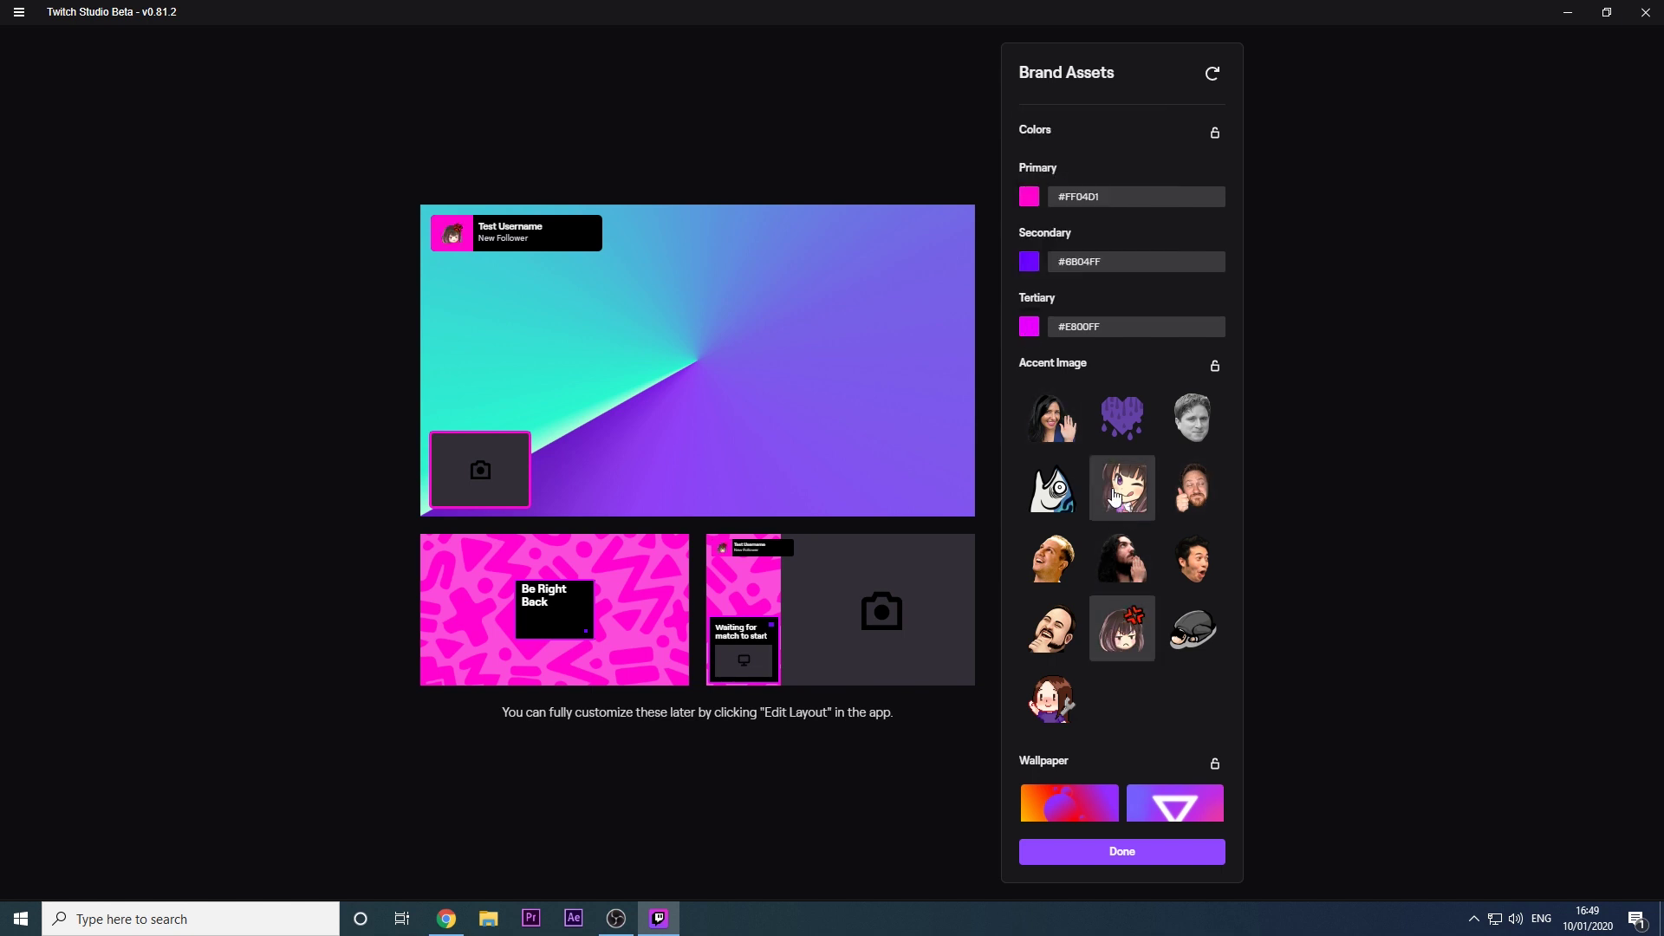
scroll(1122, 520, "down", 5)
left_click(1174, 375)
left_click(1173, 658)
left_click(1138, 851)
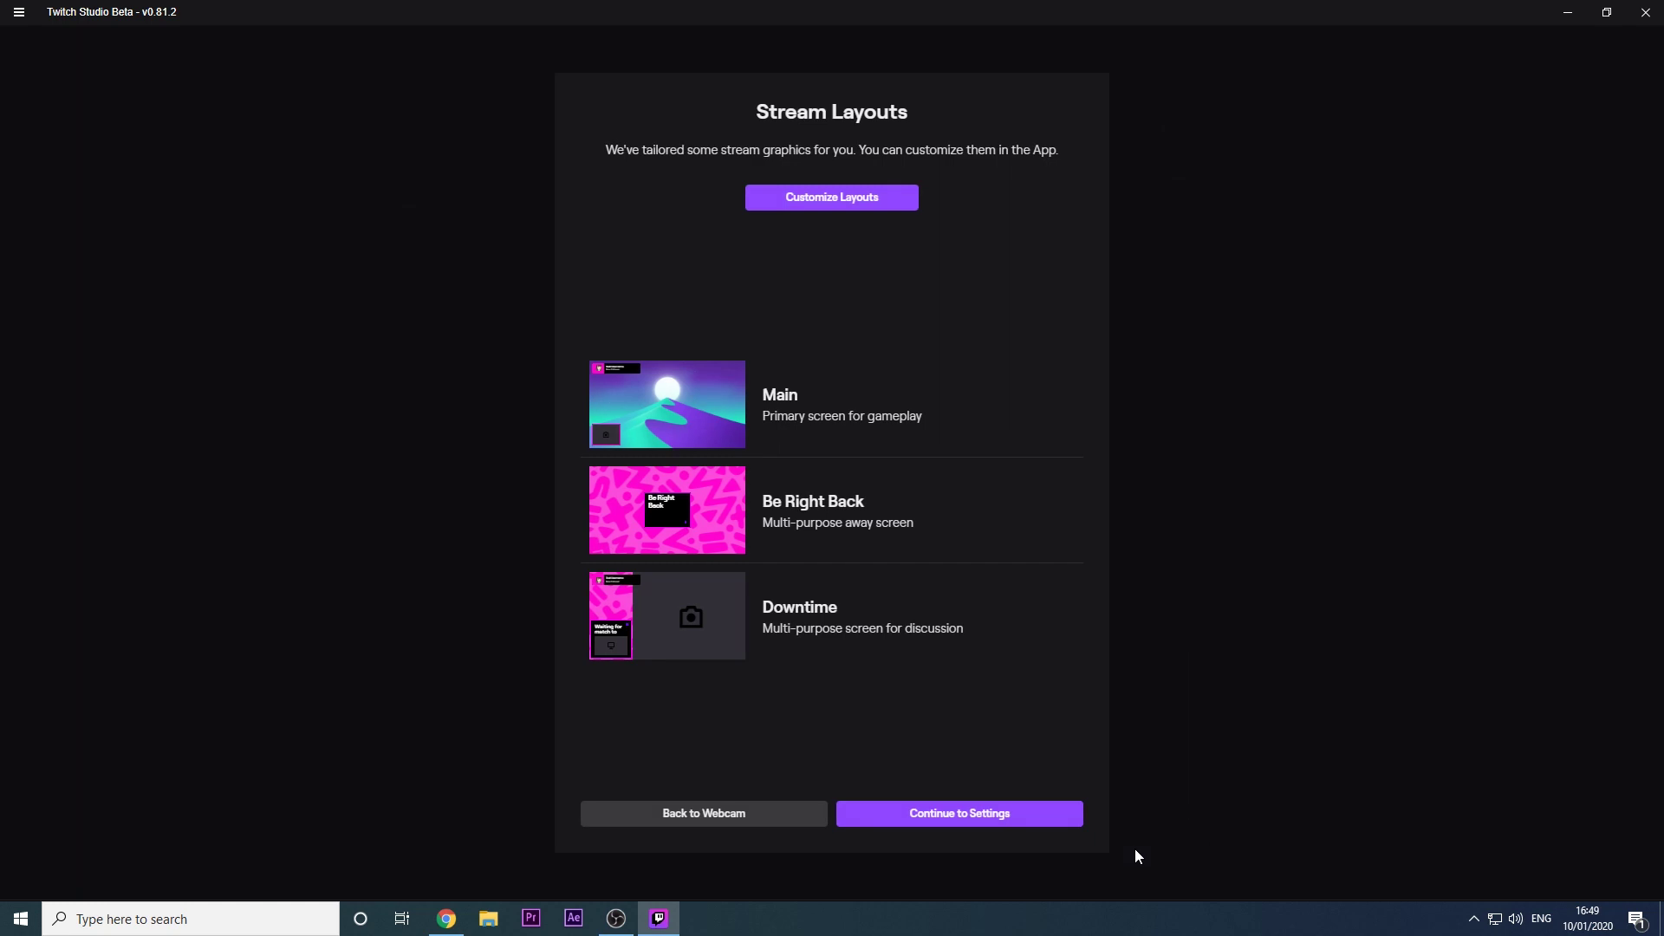
left_click(988, 822)
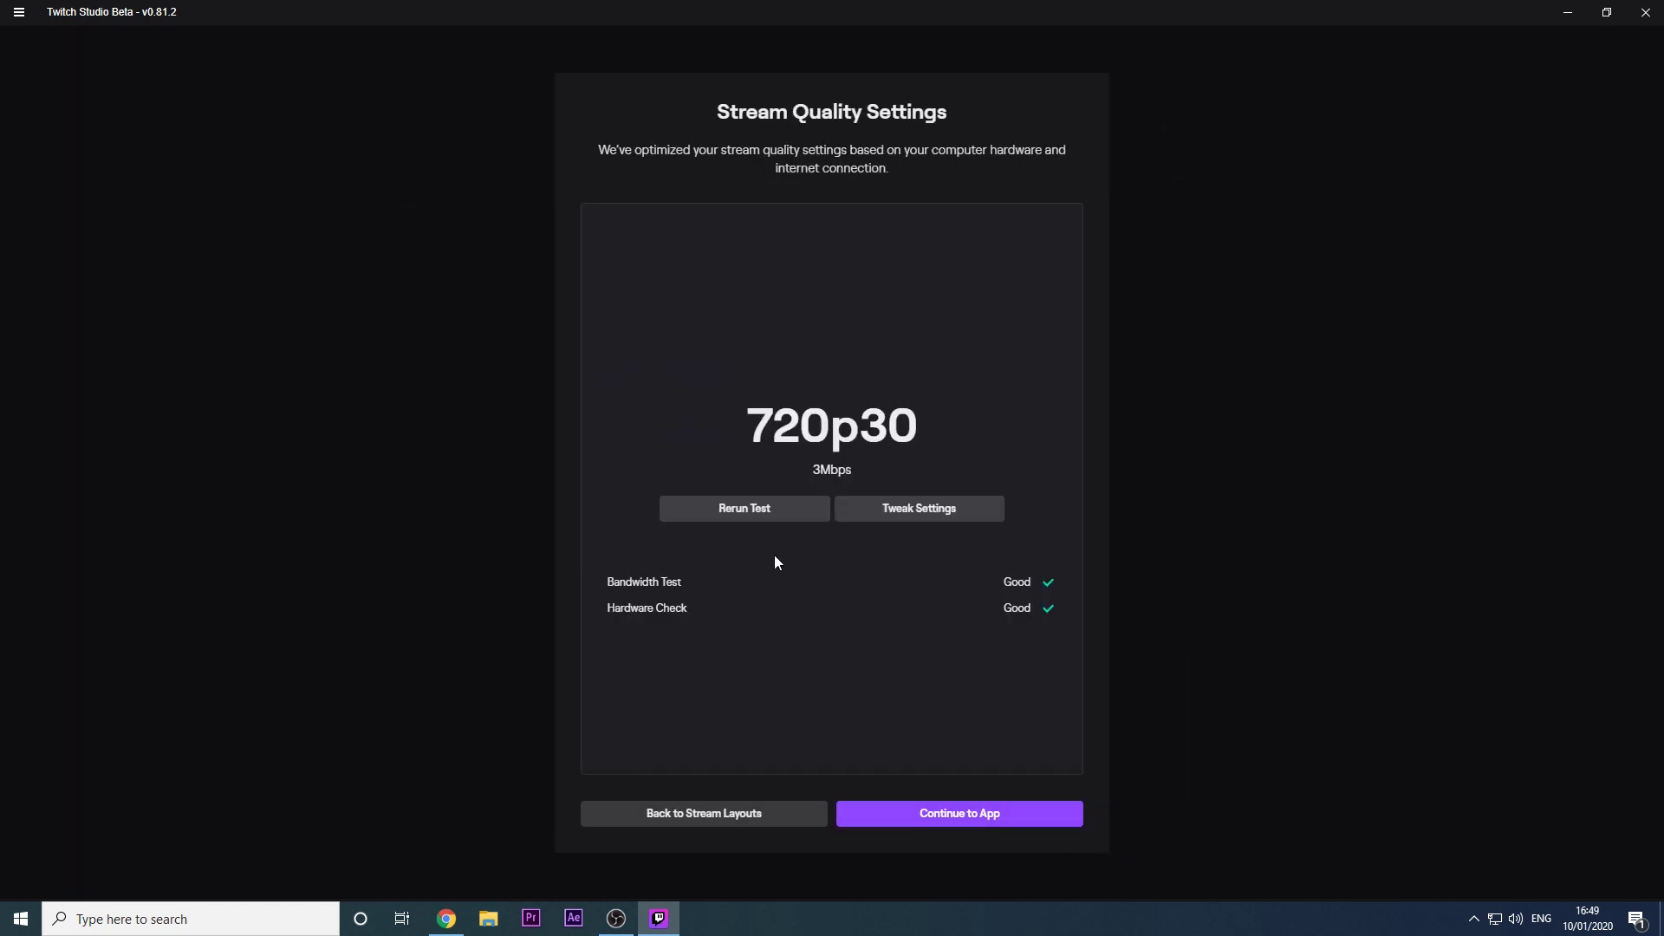
Rerun the bandwidth and hardware test and open the encoder tuning options
left_click(750, 509)
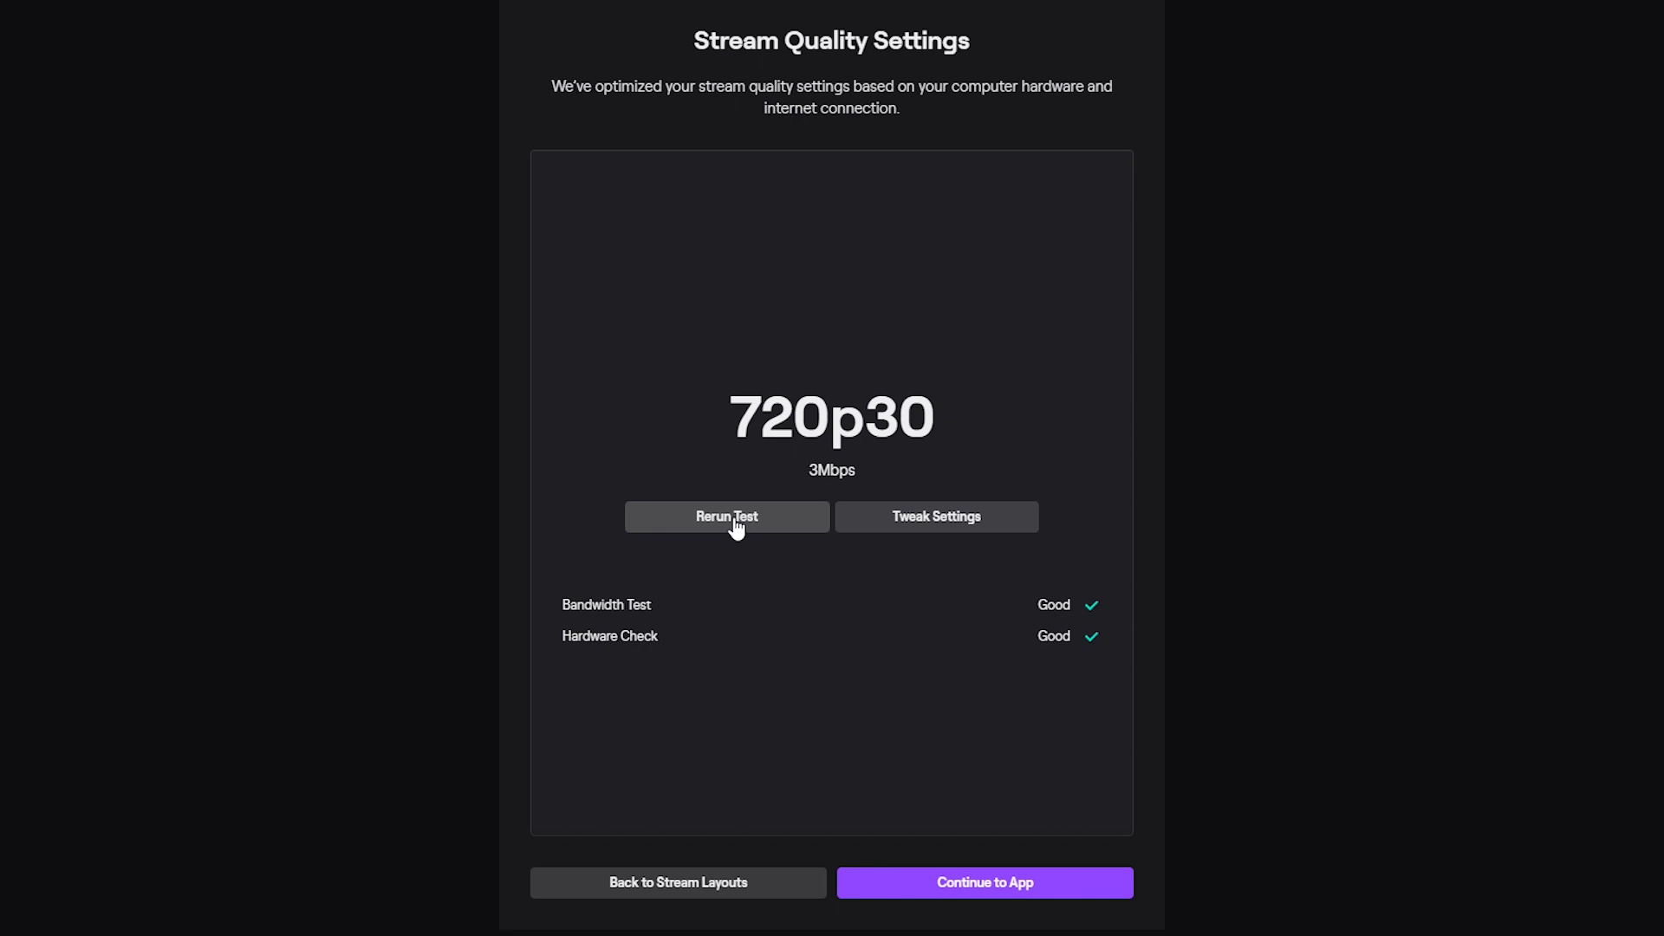
left_click(903, 529)
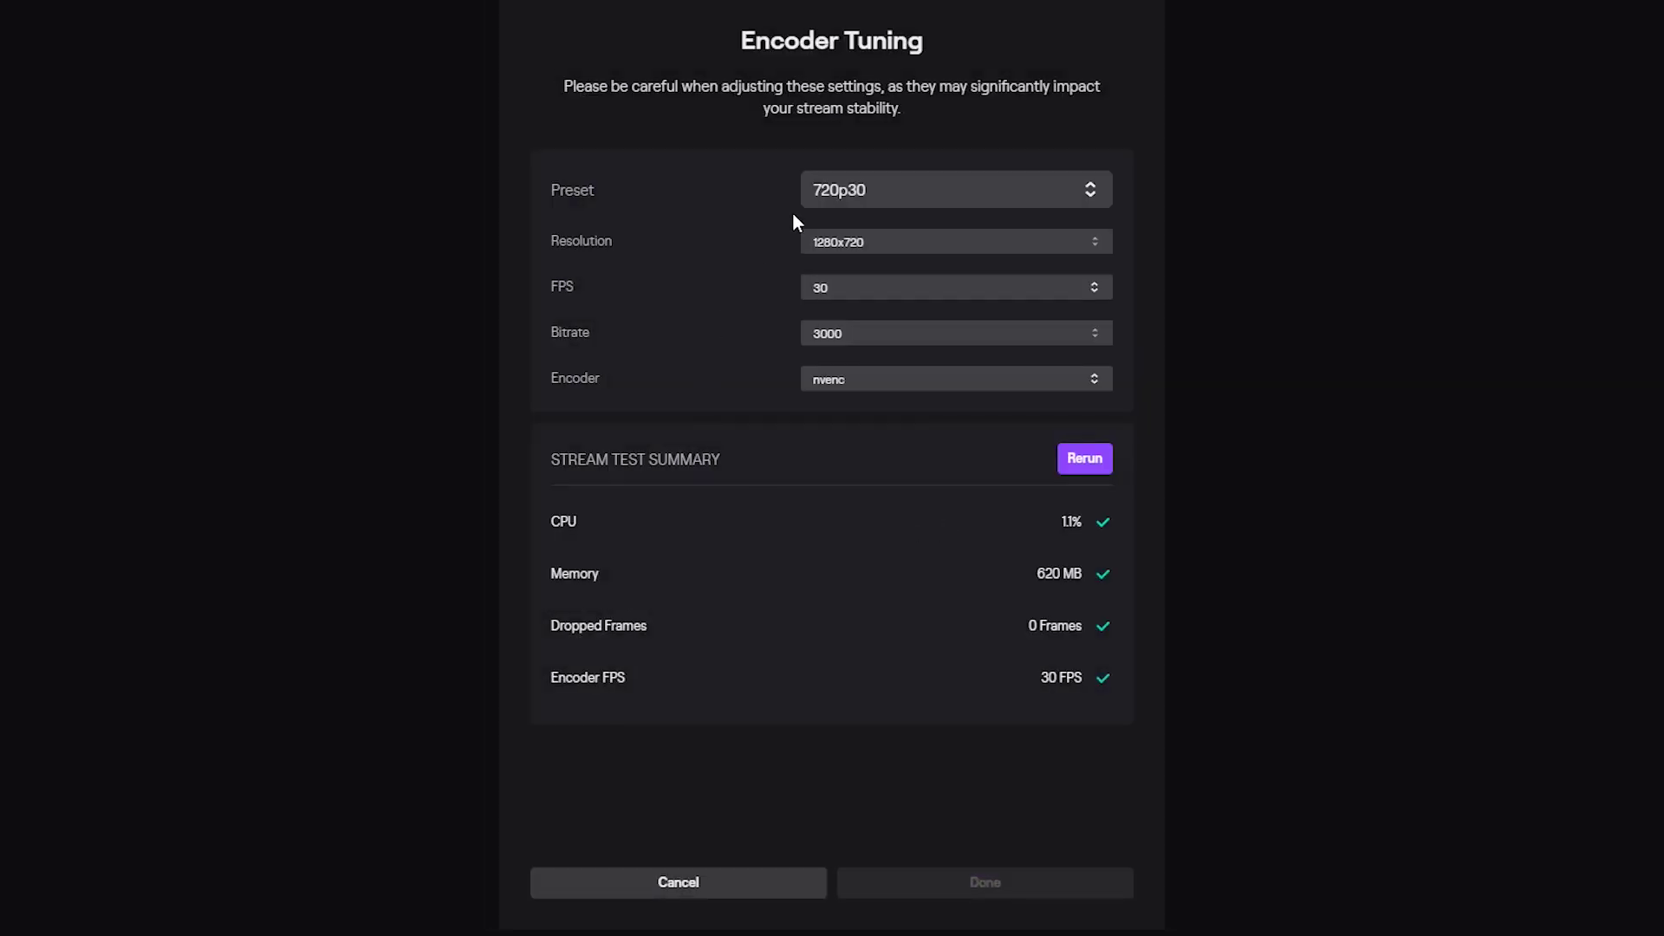
Choose the 1080p60 preset, keep 60 FPS and the nvenc encoder, and save
left_click(1037, 203)
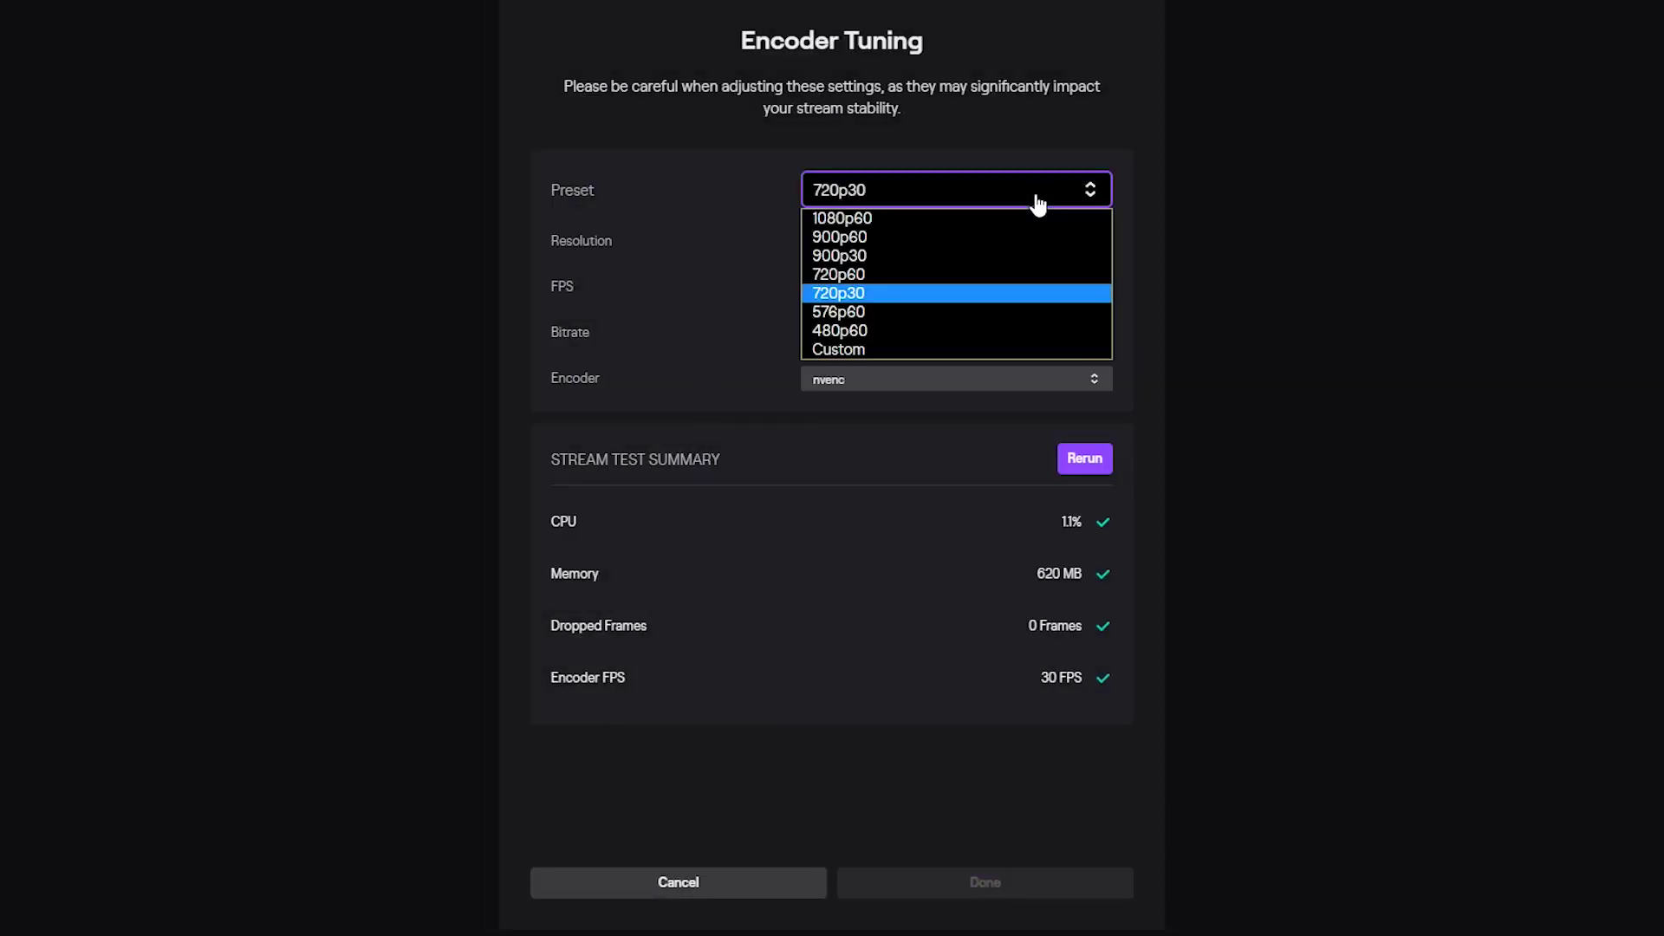
left_click(1028, 275)
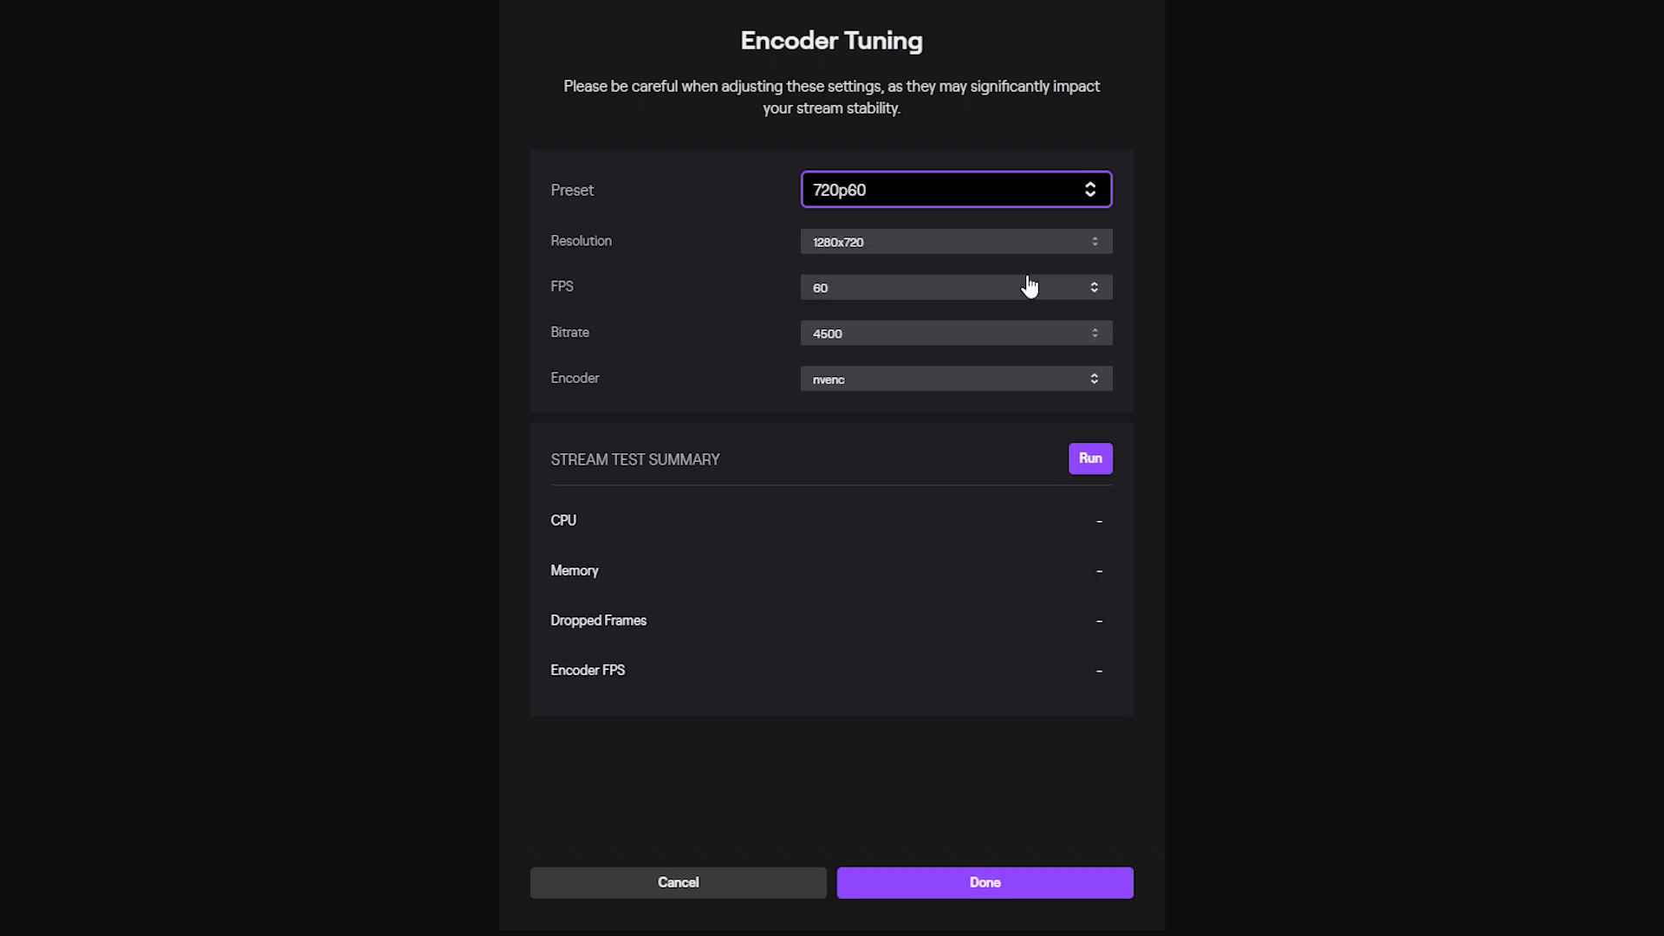
left_click(1019, 290)
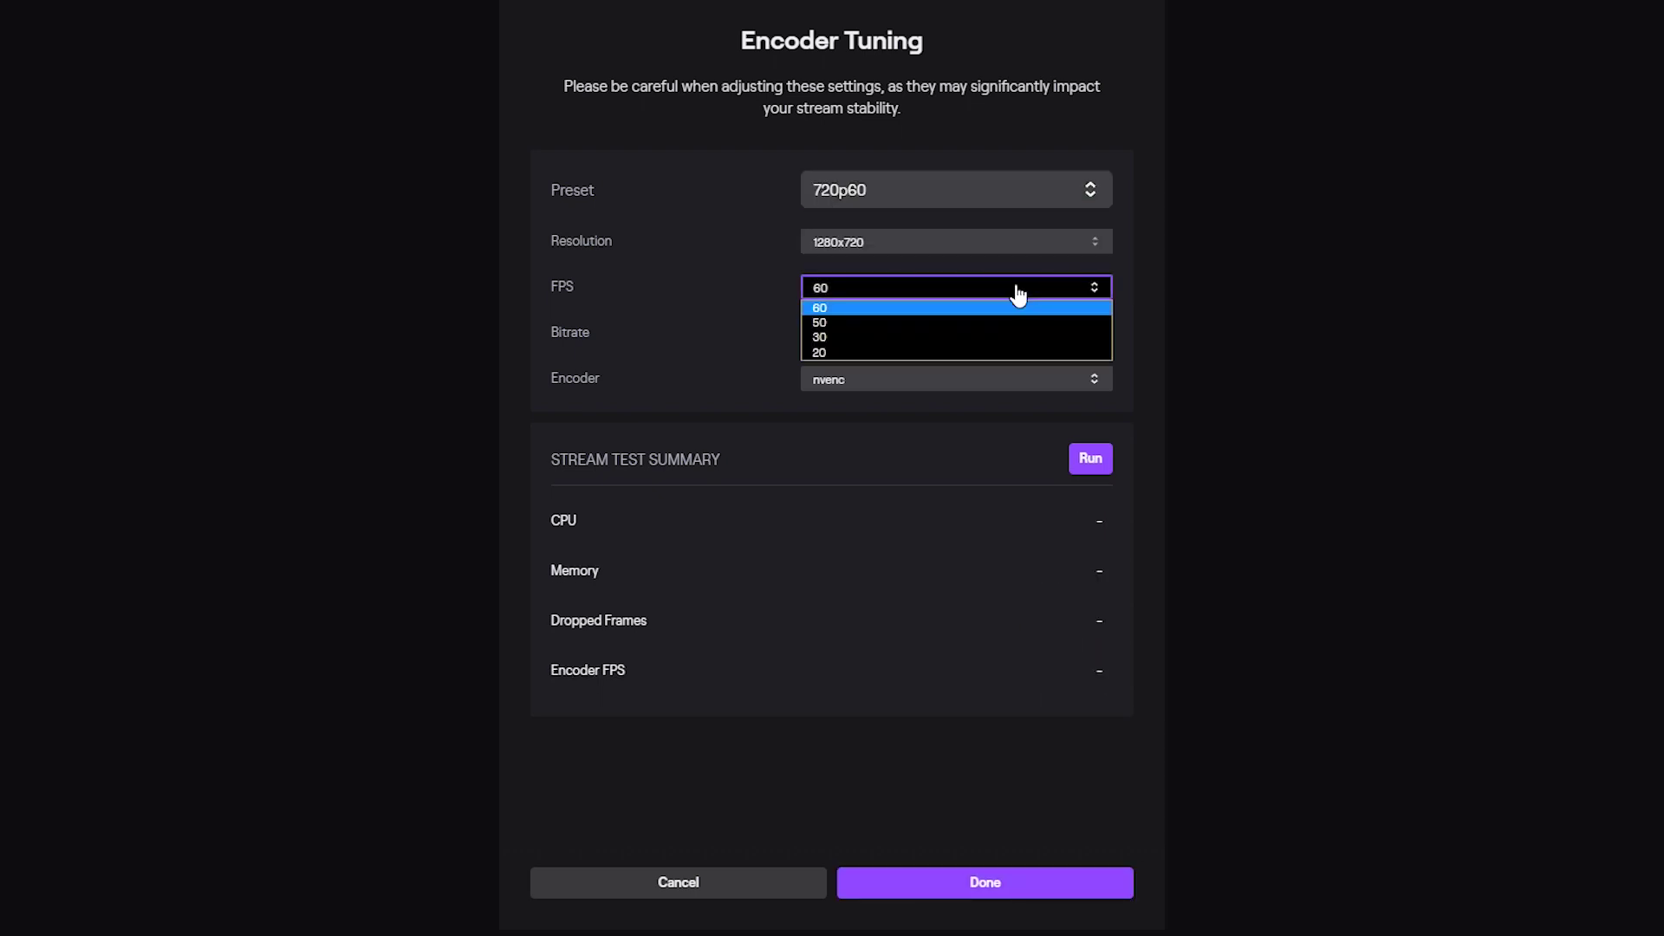
left_click(1019, 295)
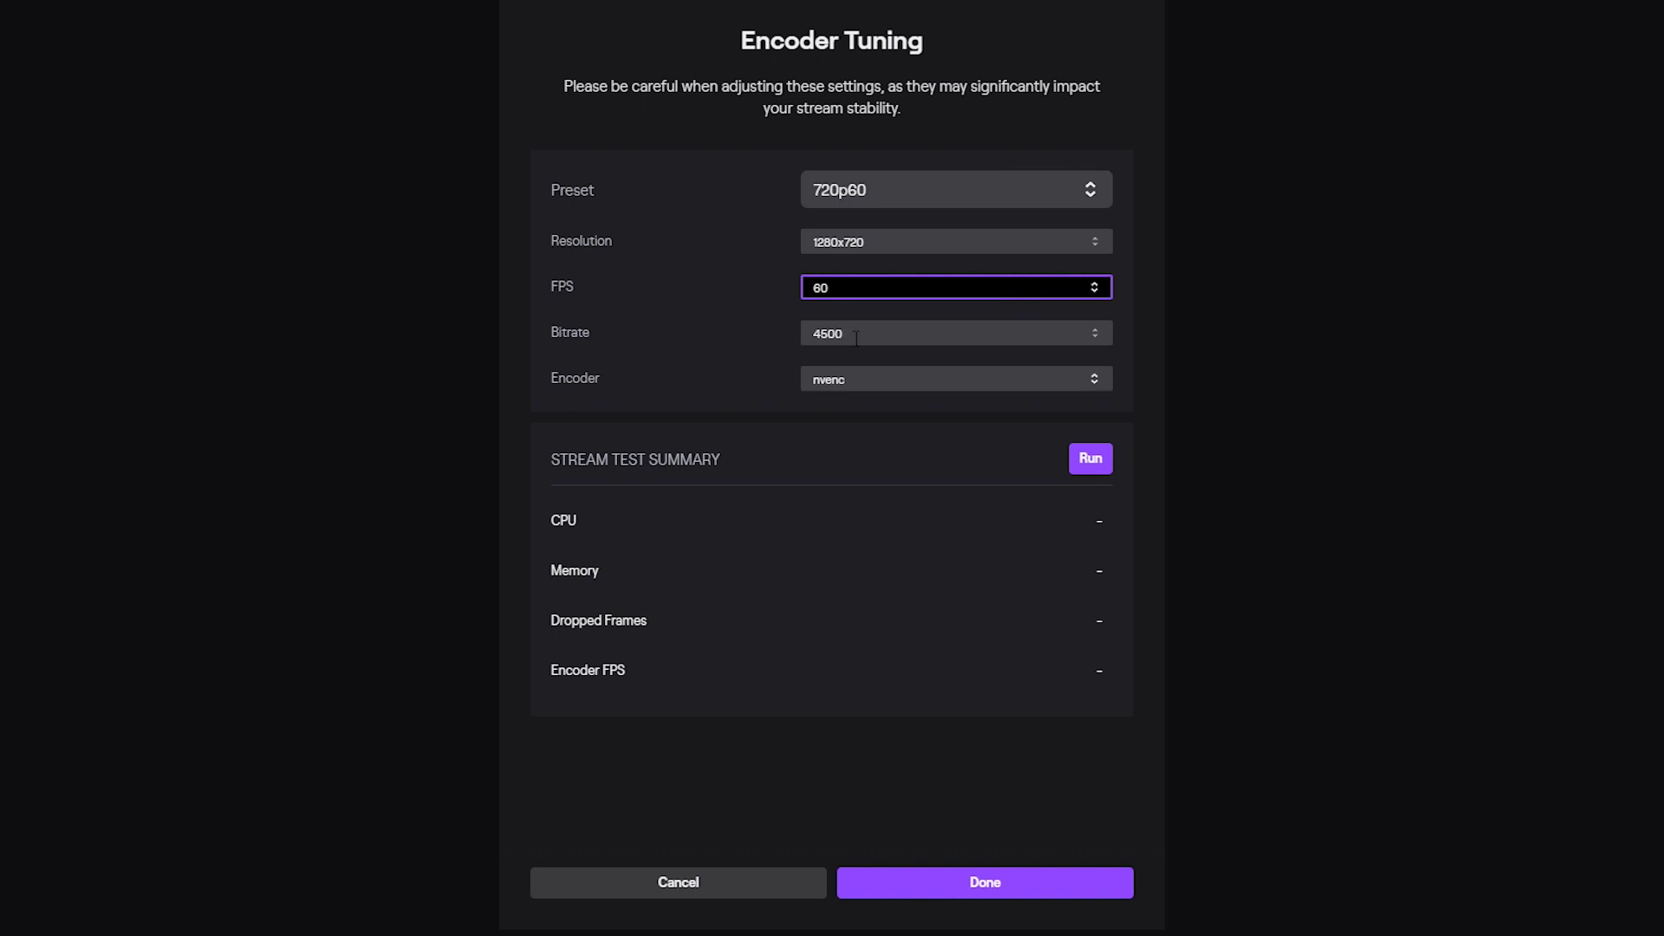
left_click(858, 198)
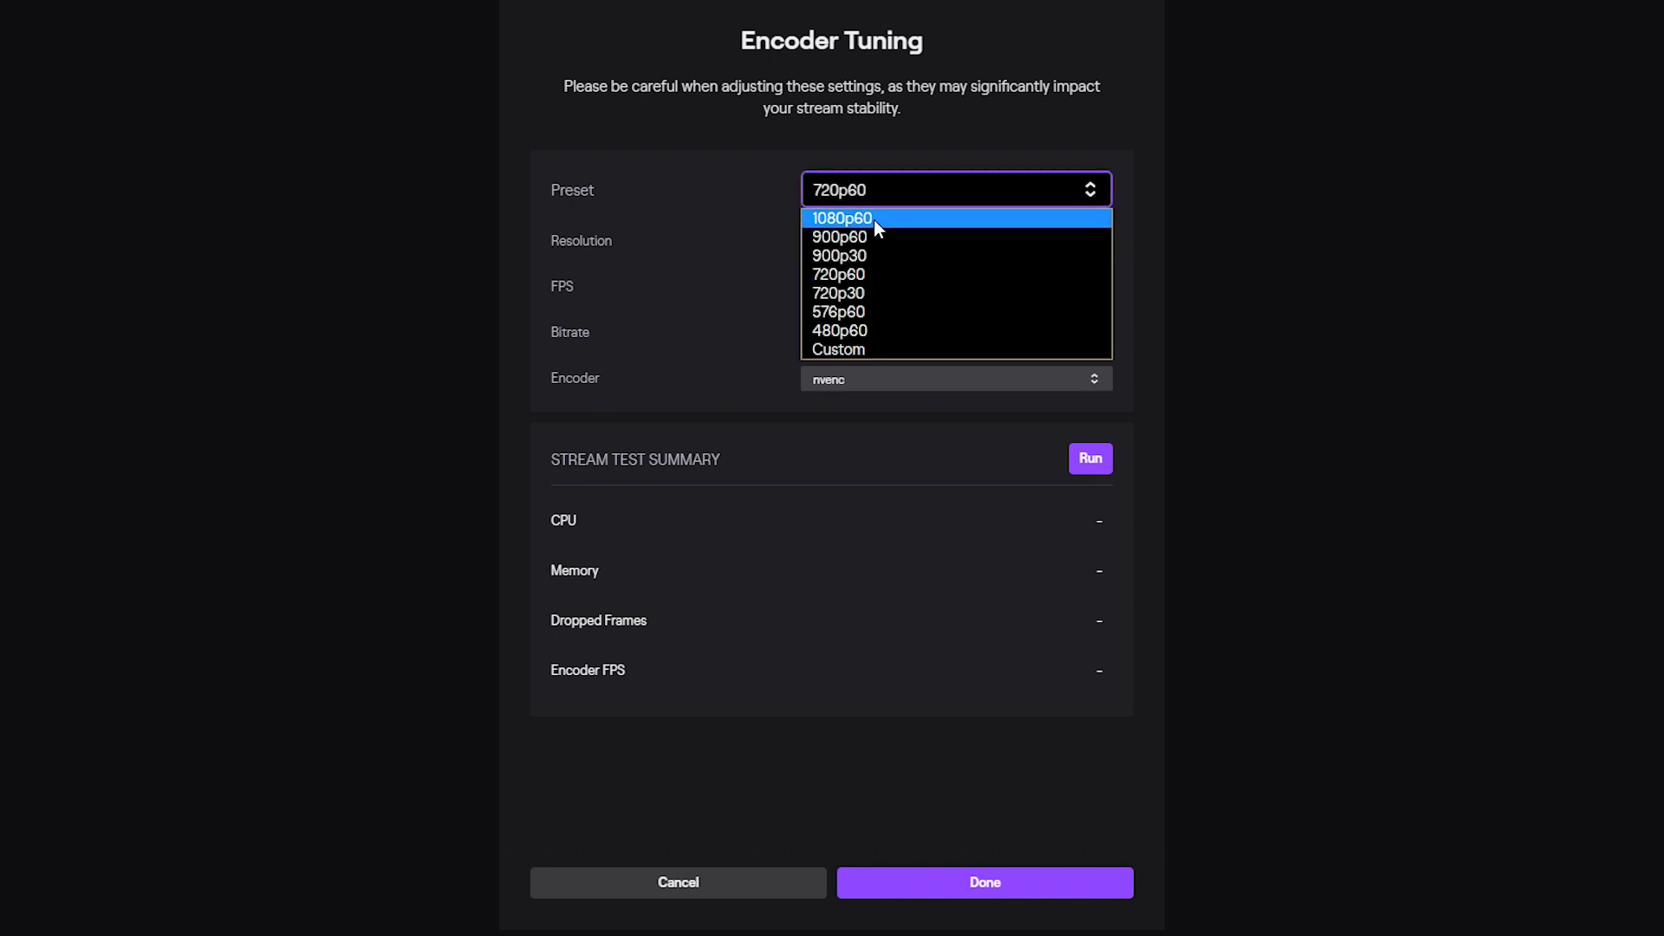
left_click(874, 220)
left_click(857, 297)
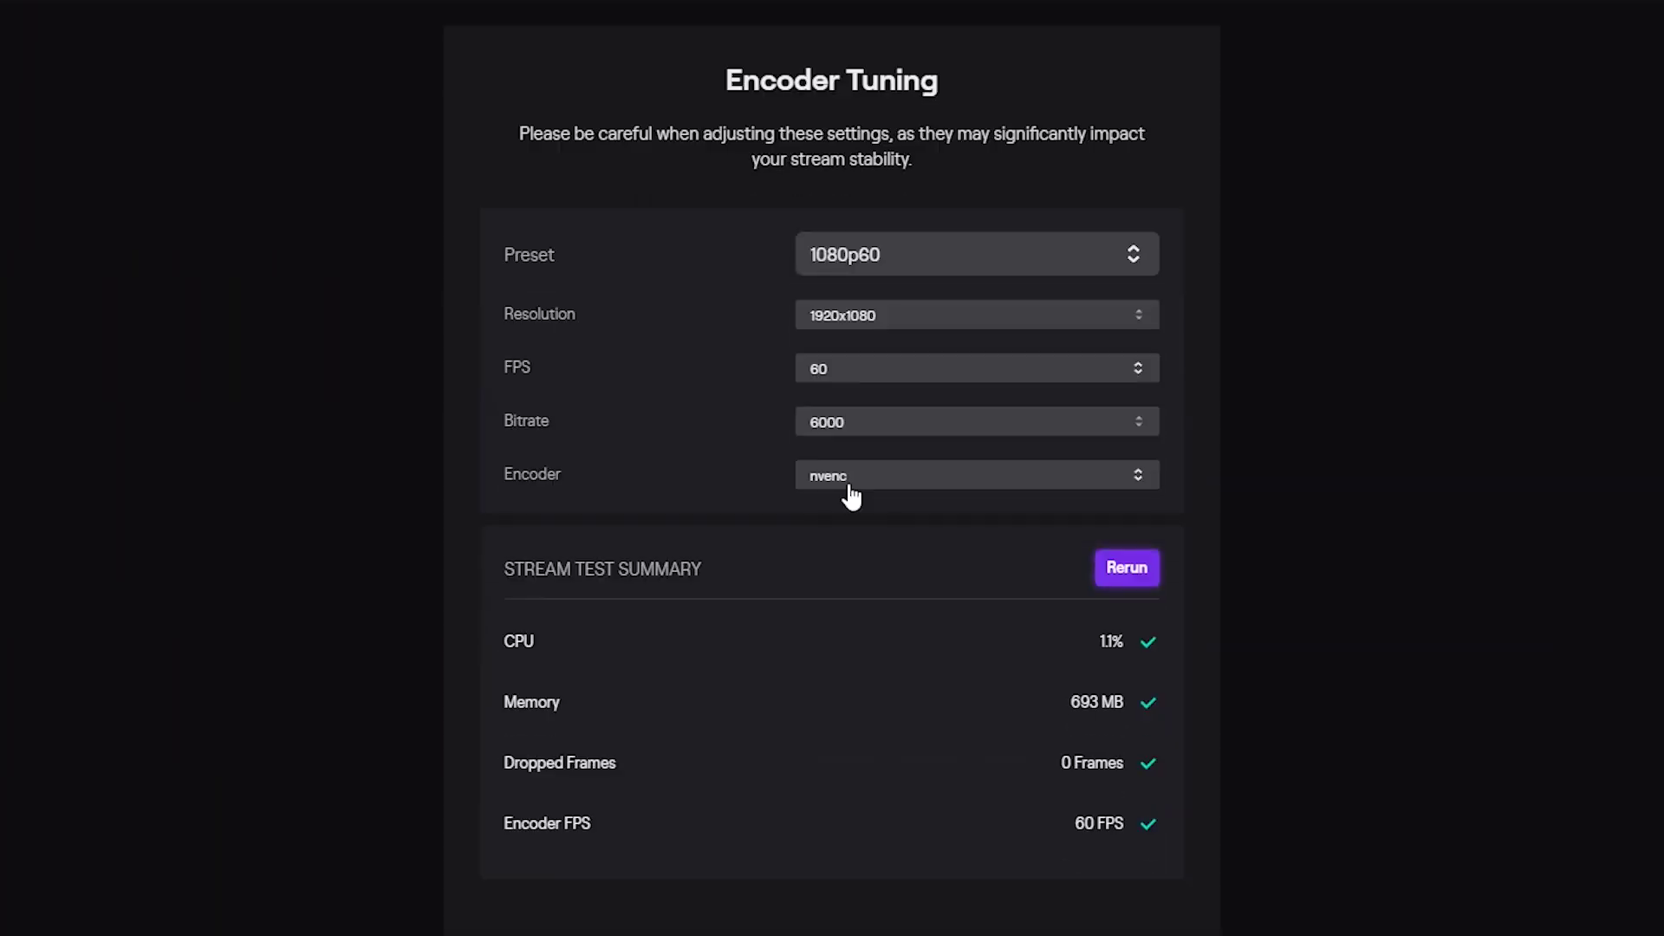
left_click(852, 496)
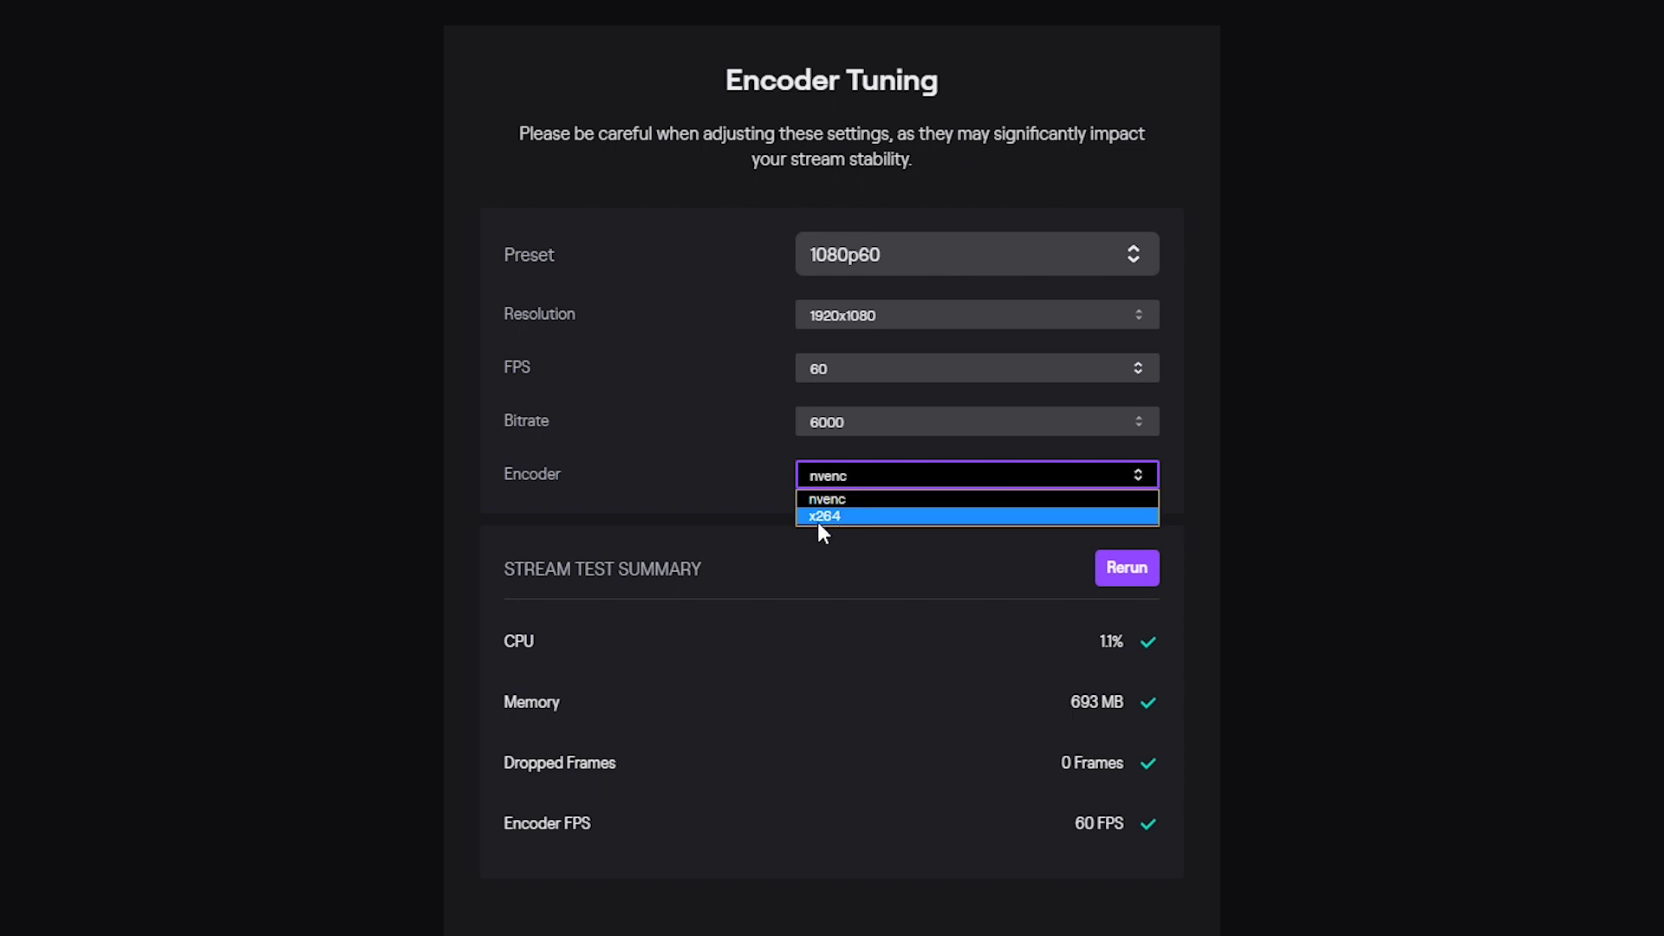
left_click(867, 505)
left_click(899, 814)
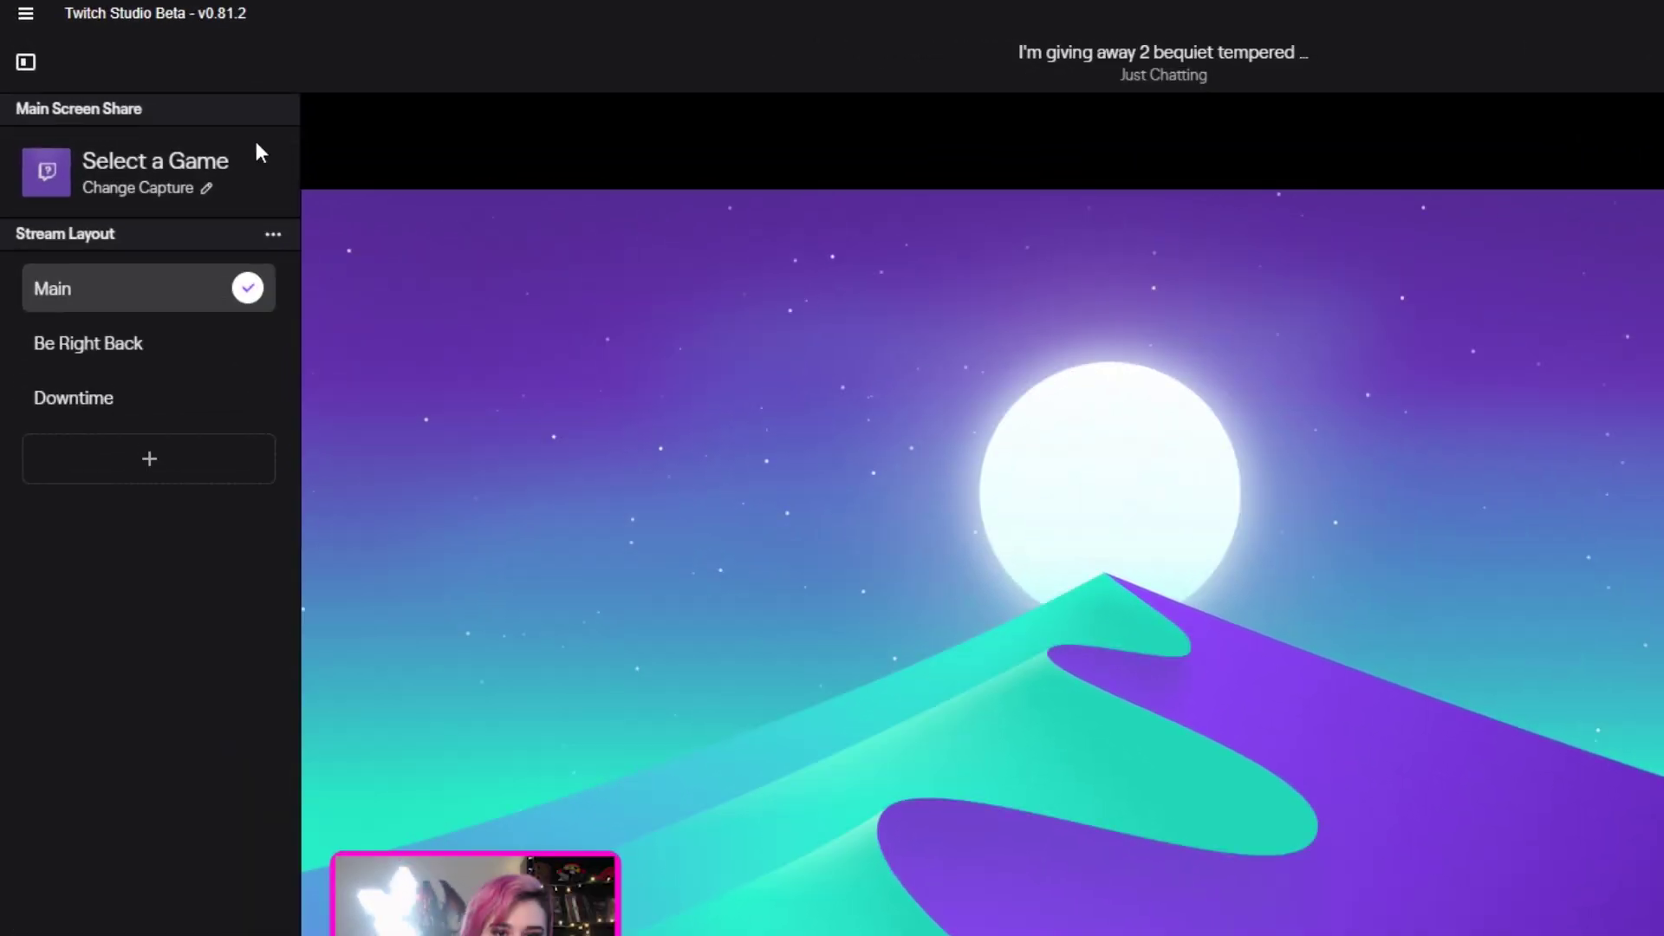
Swap the side columns and toggle the right column off and back on
left_click(24, 67)
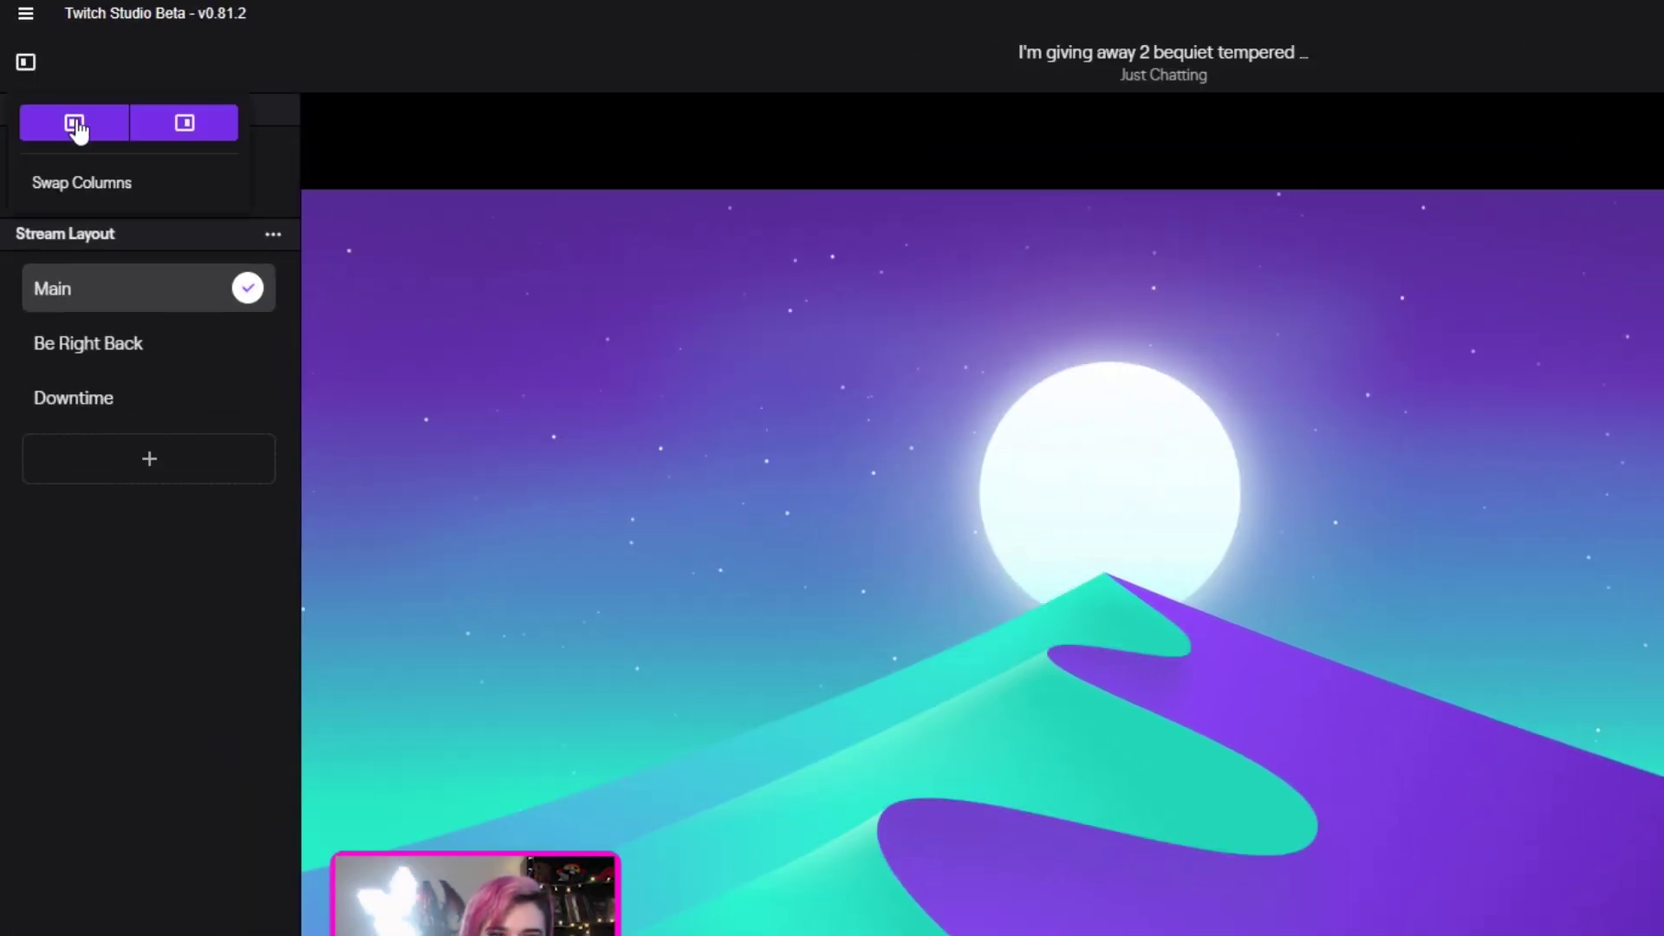
left_click(84, 186)
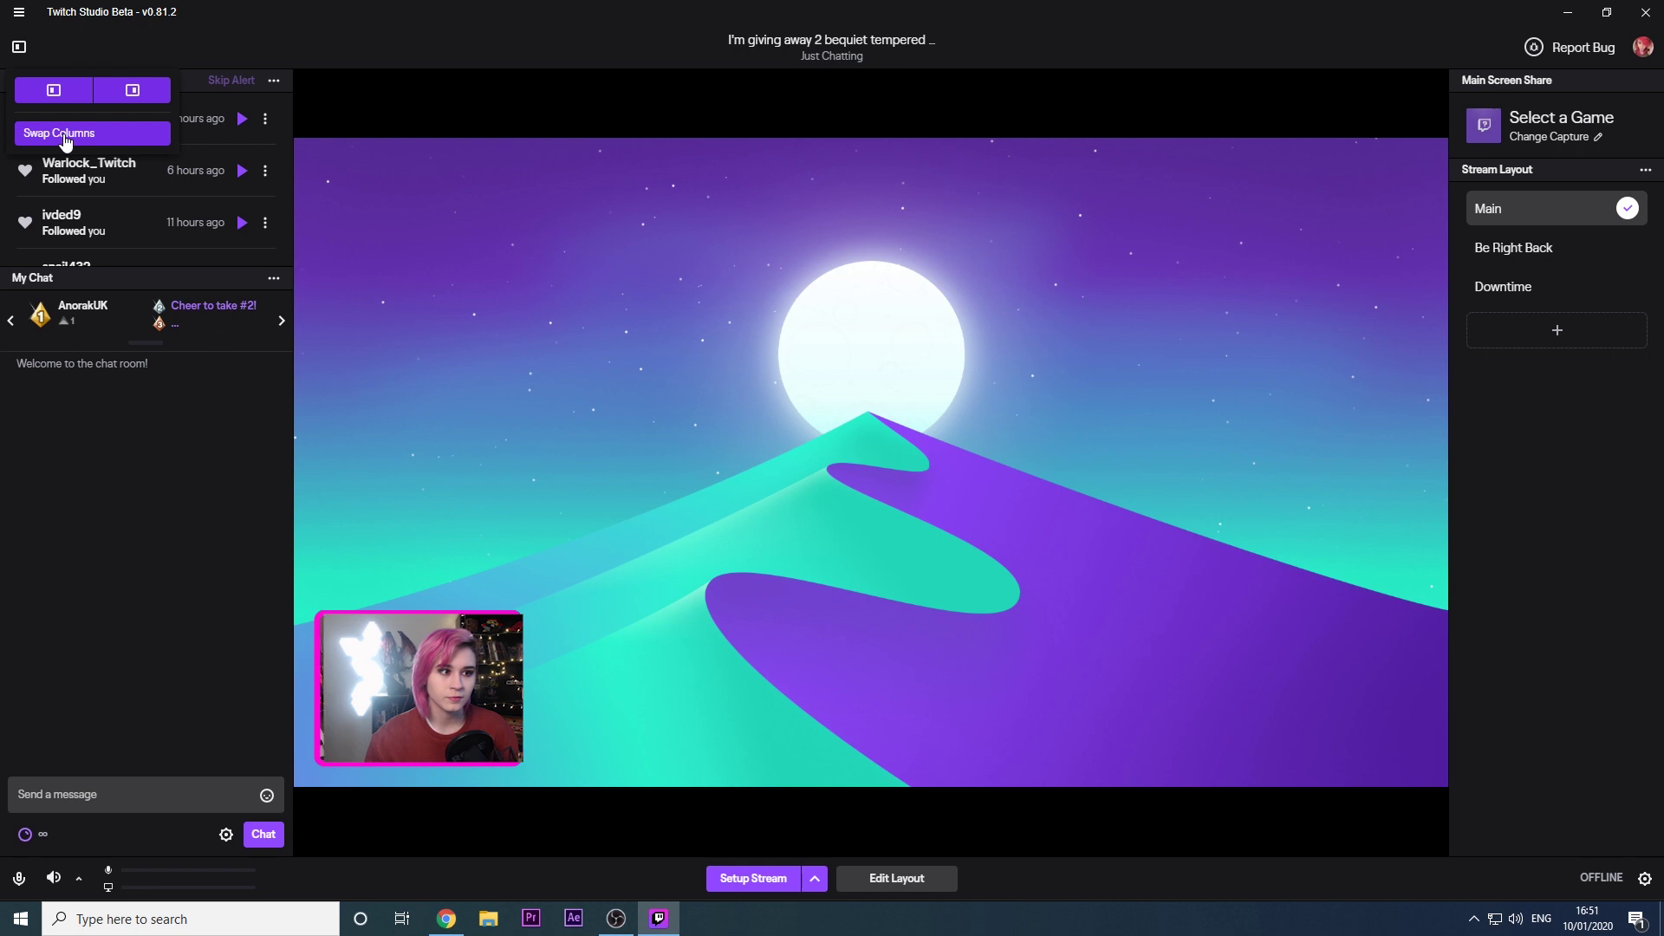
left_click(91, 185)
left_click(62, 135)
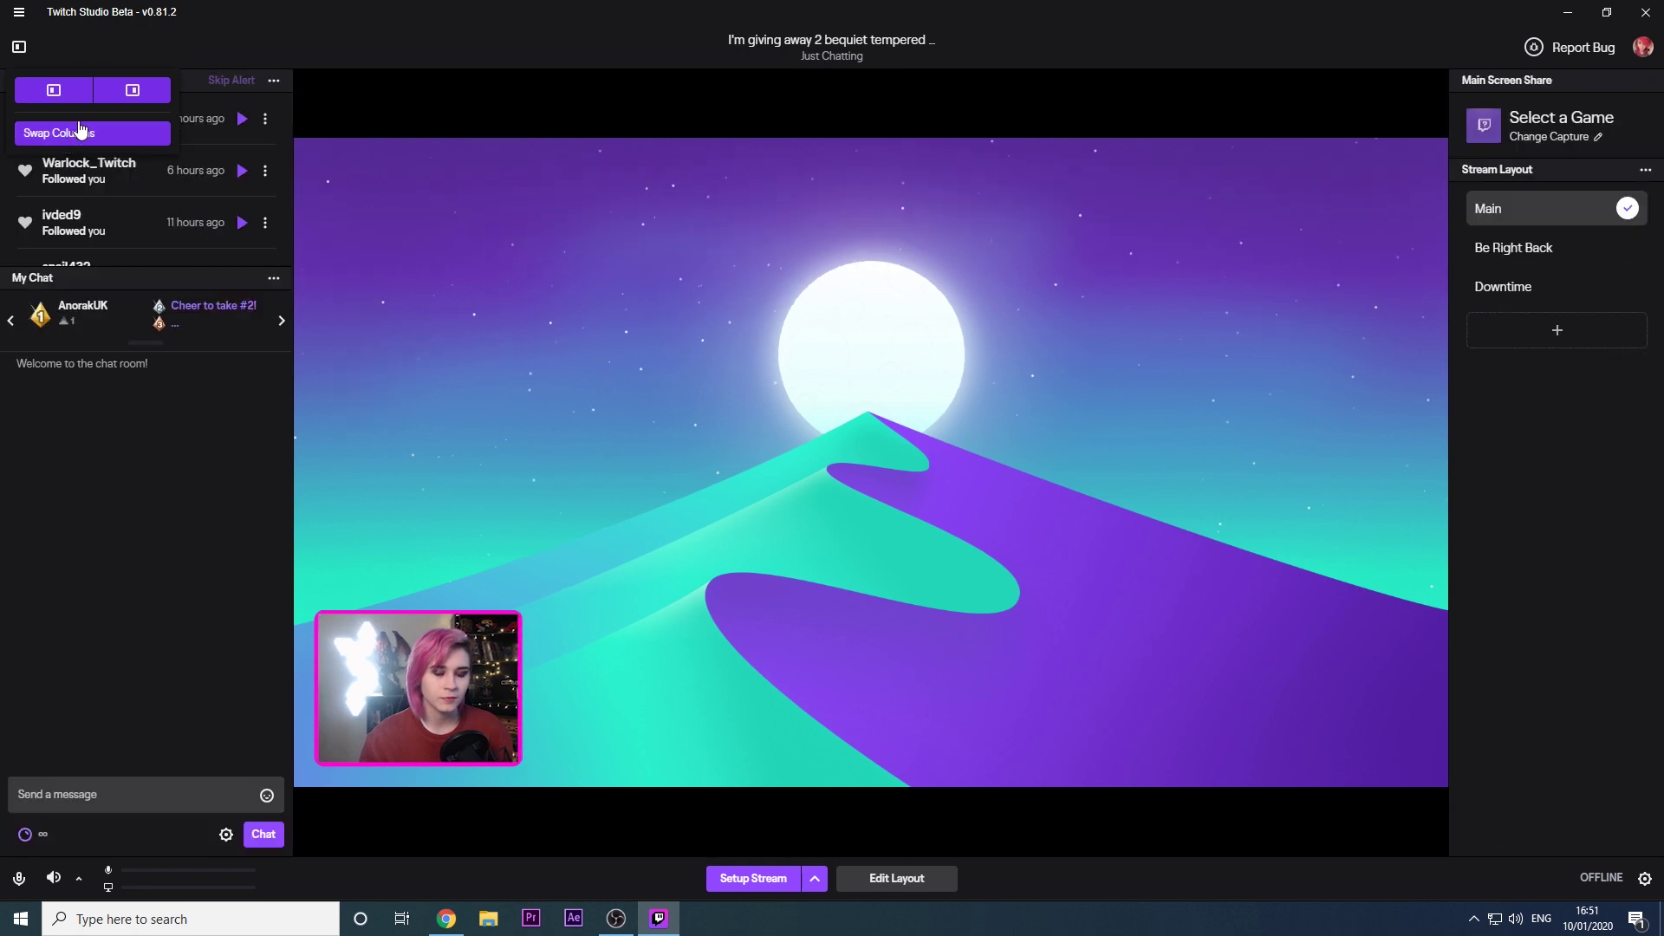
left_click(132, 90)
left_click(133, 90)
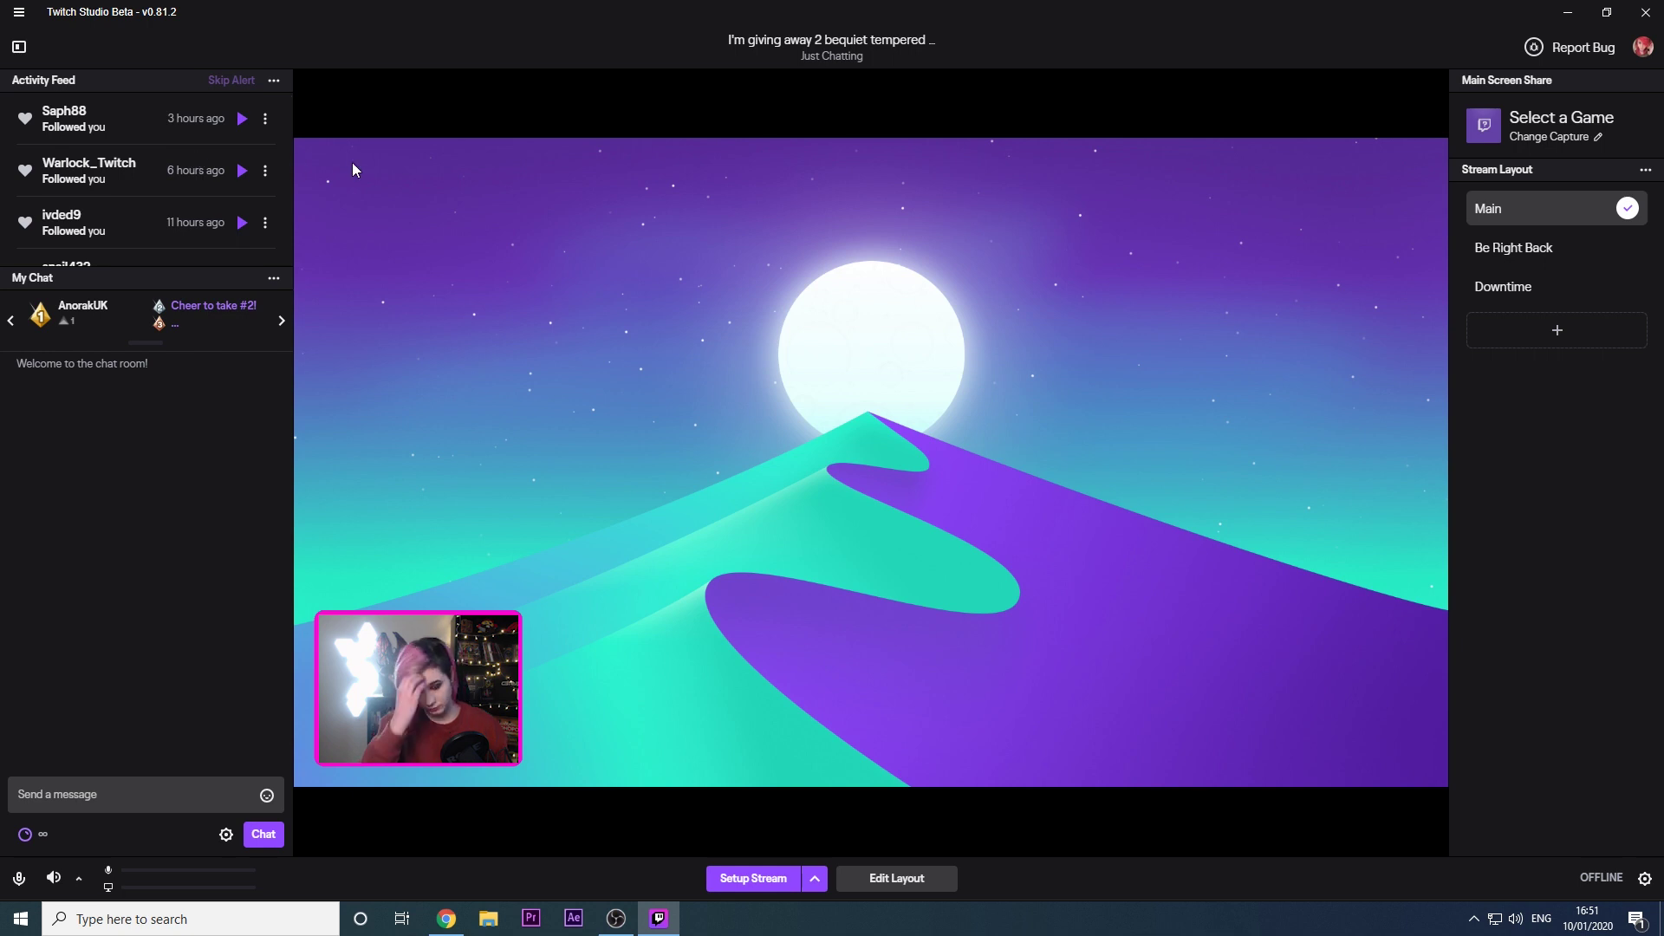
left_click(1515, 126)
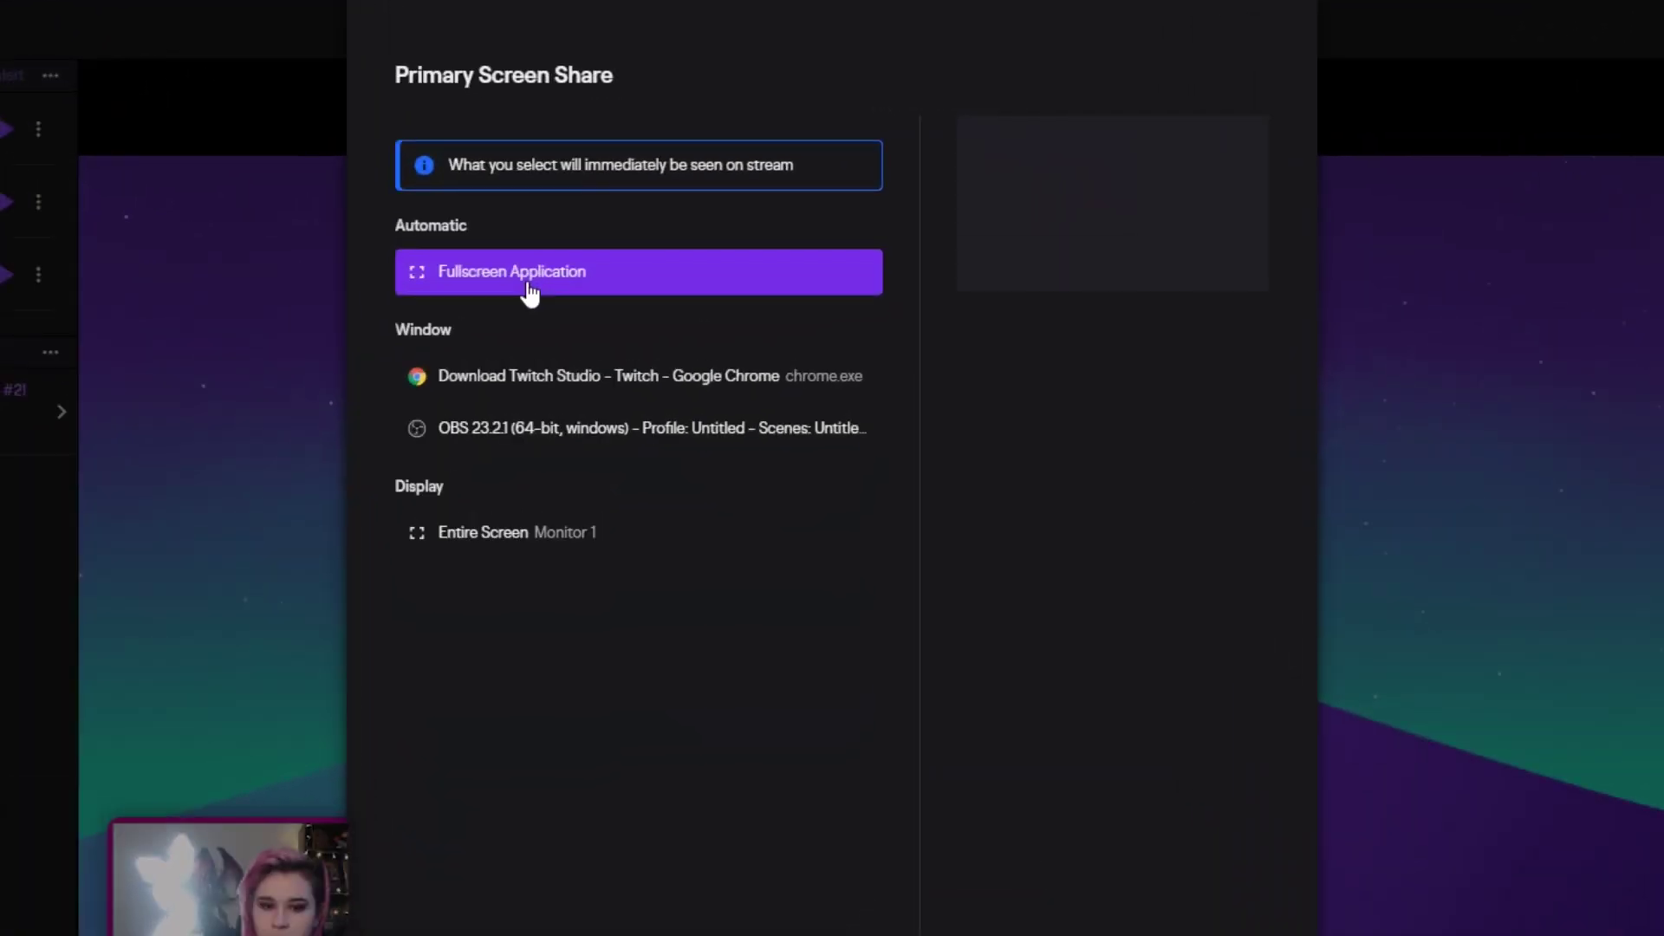
Use Fullscreen Application as the main screen share, then select the existing stream title
left_click(613, 225)
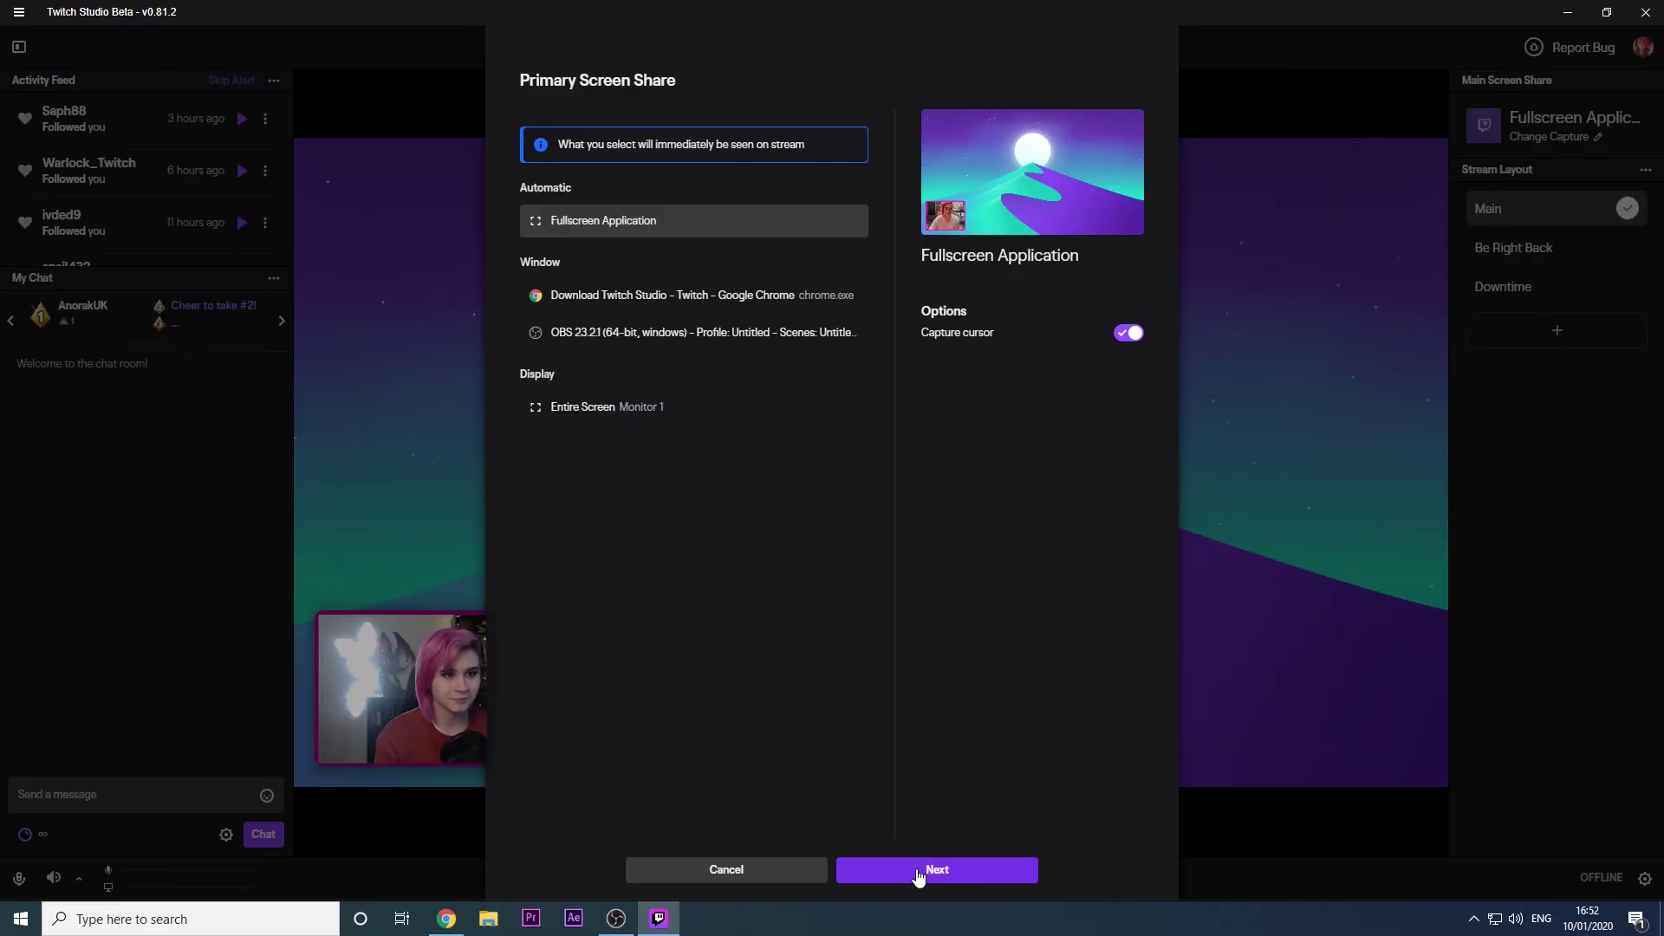
left_click(917, 871)
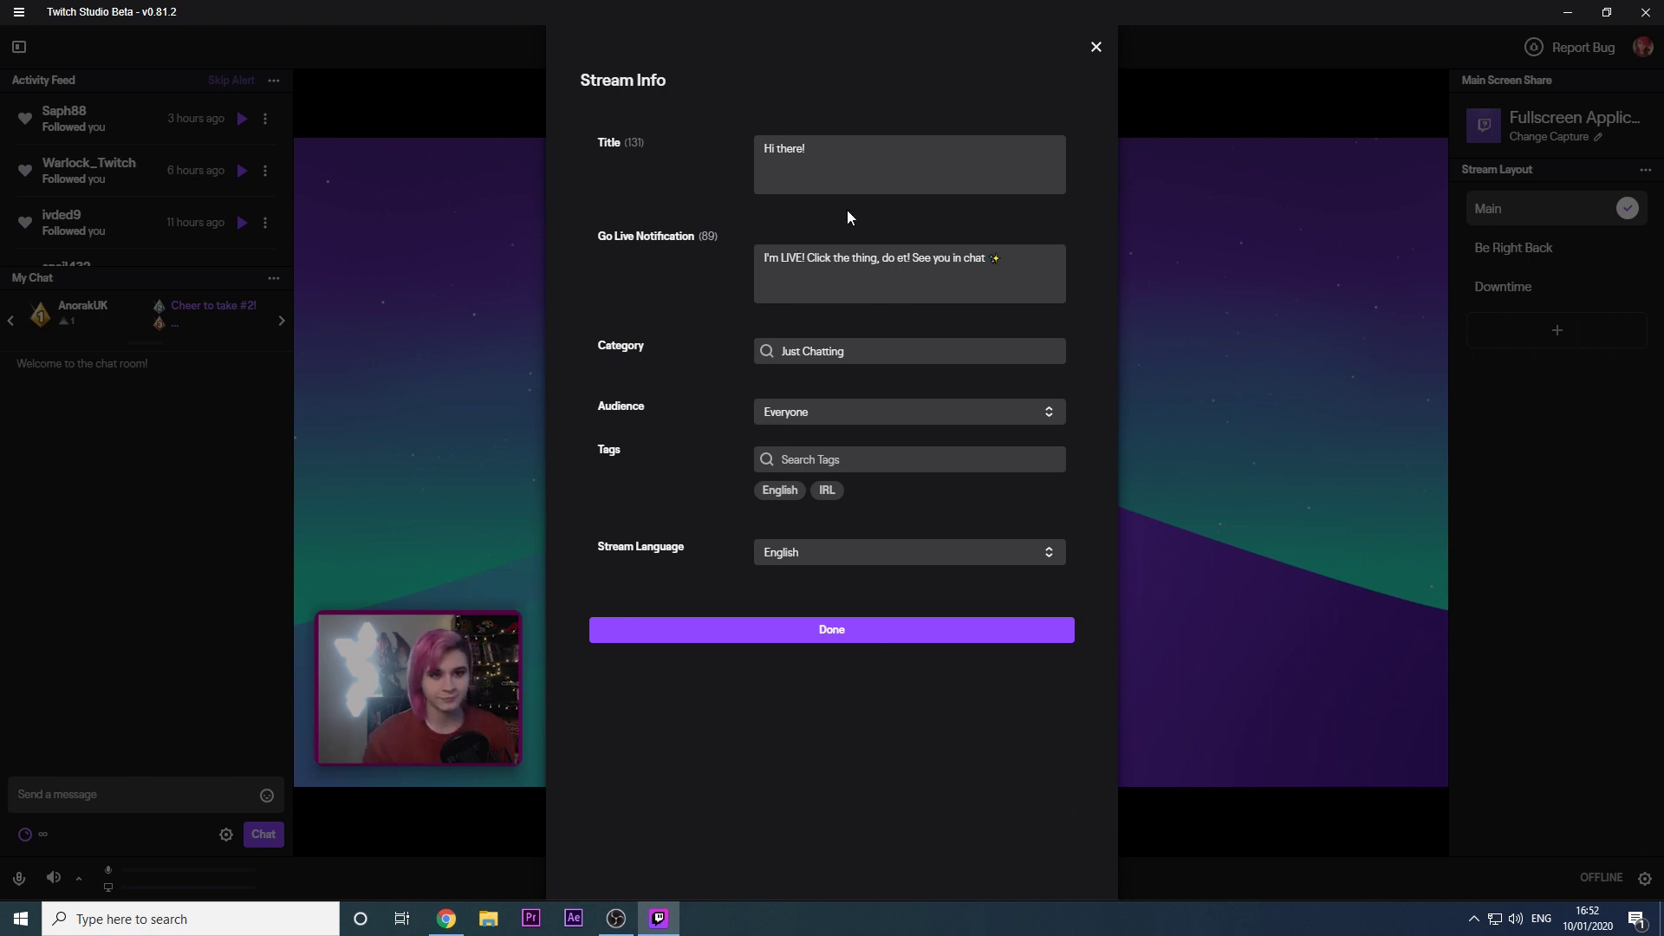
left_click_drag(811, 149, 733, 143)
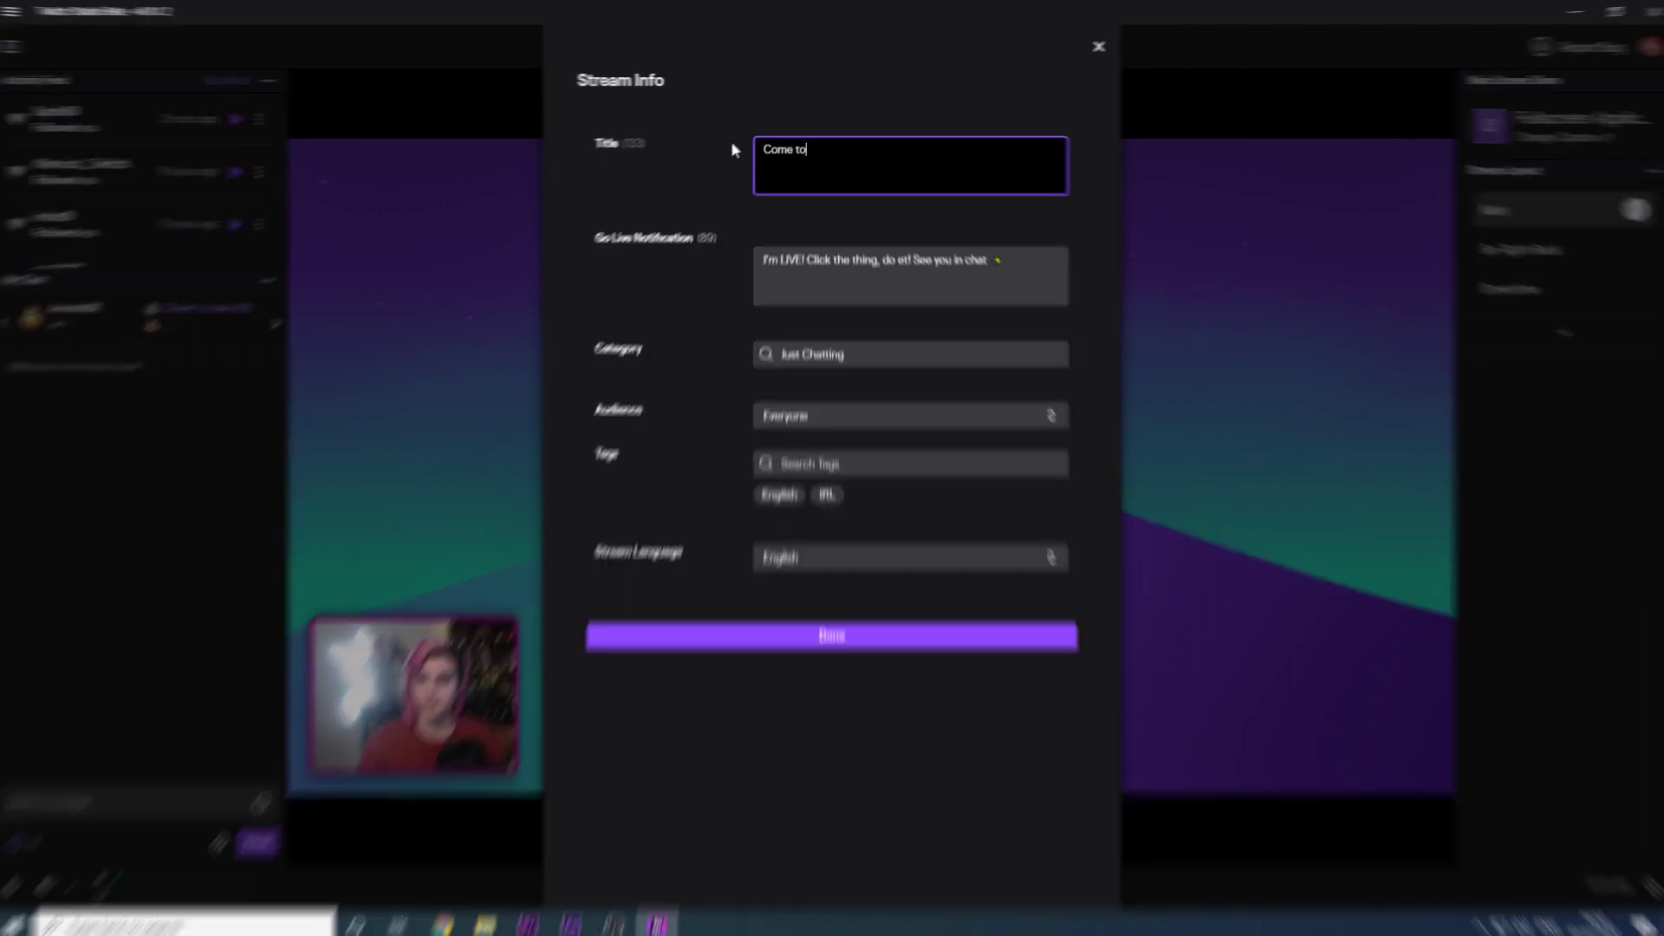
Title the stream 'Come to my stream uwu I'm playing ESO!' and trim stray characters after ESO
type("Come to my stream uwu I")
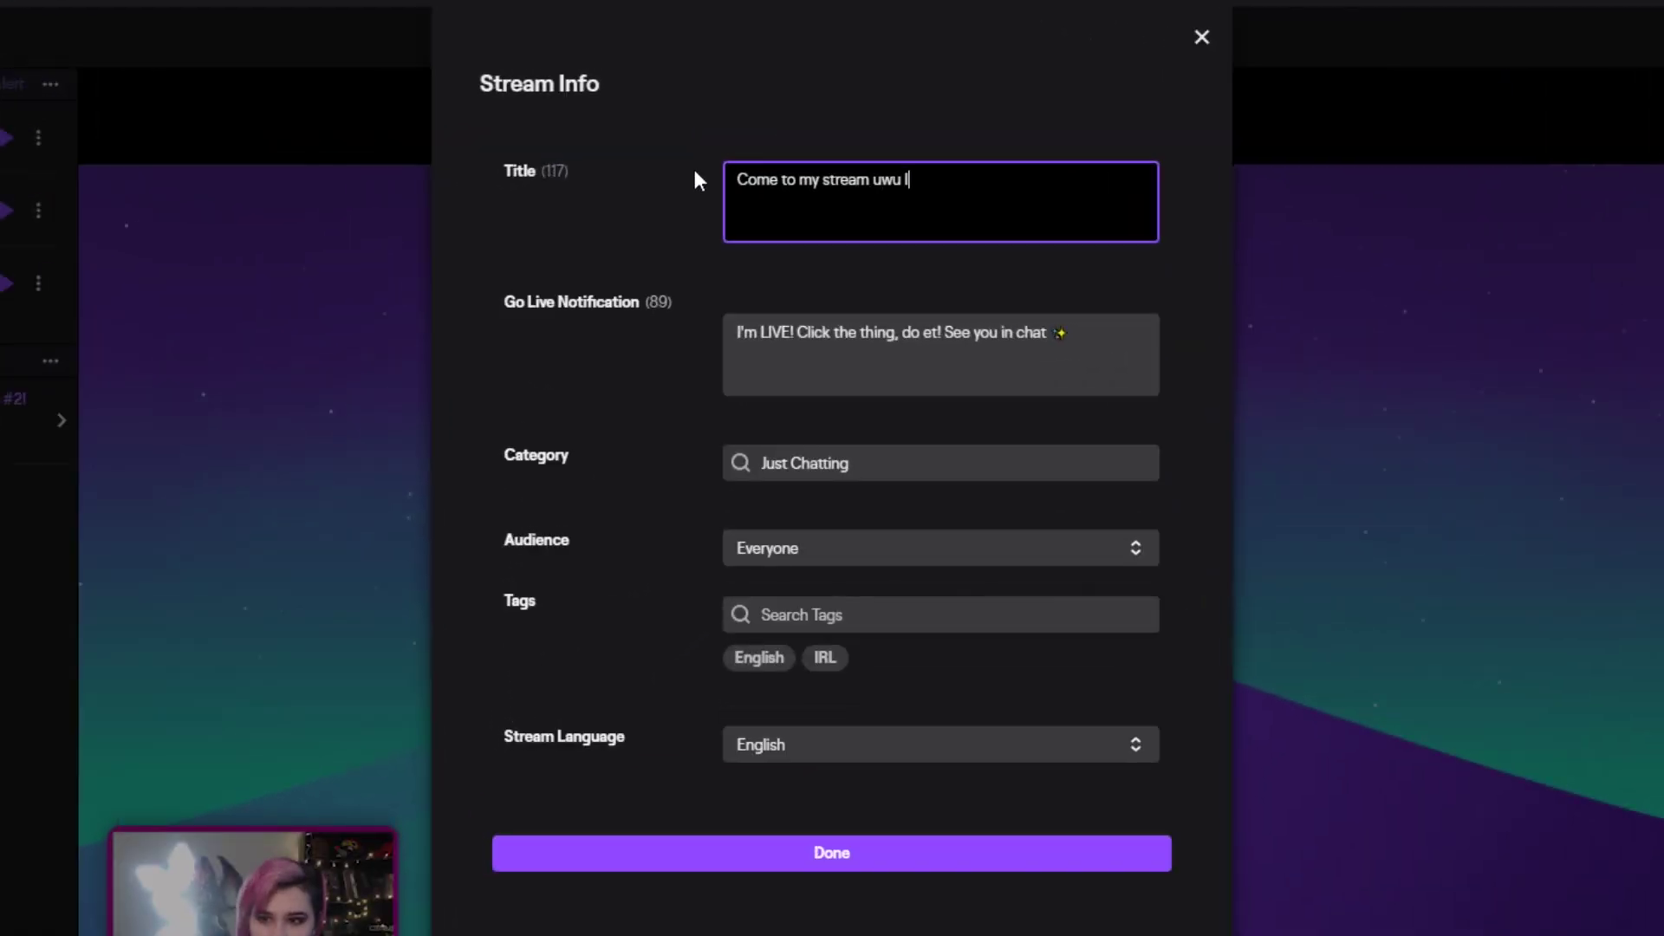
type("'m playing ESO!")
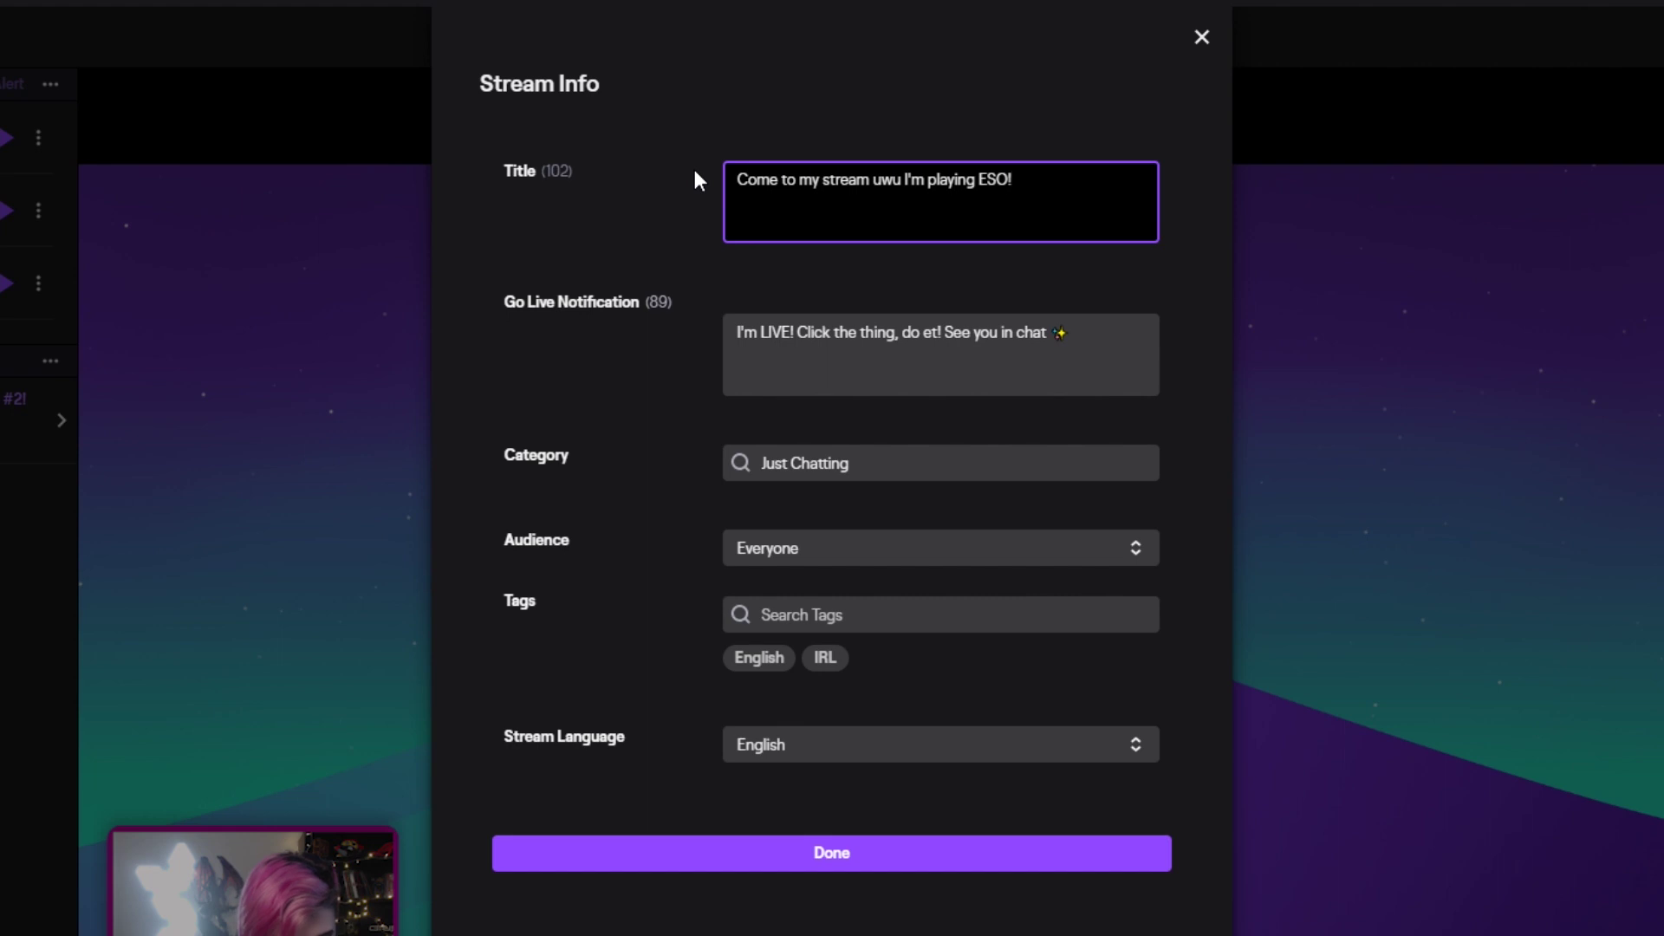
left_click(673, 165)
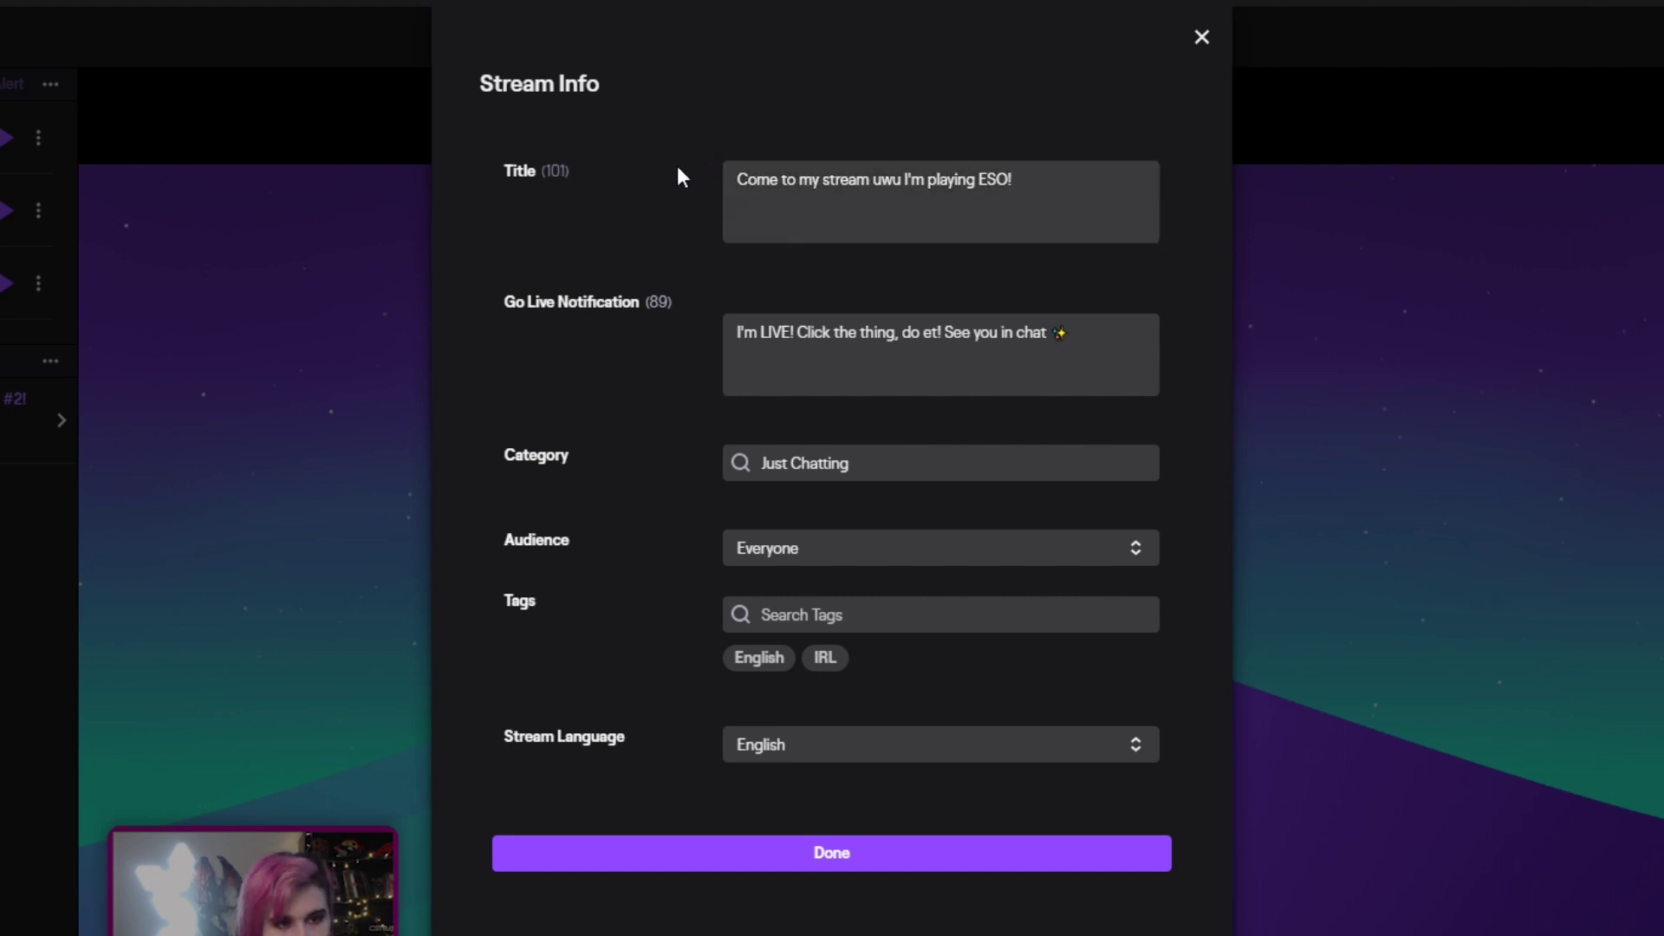
left_click(1046, 182)
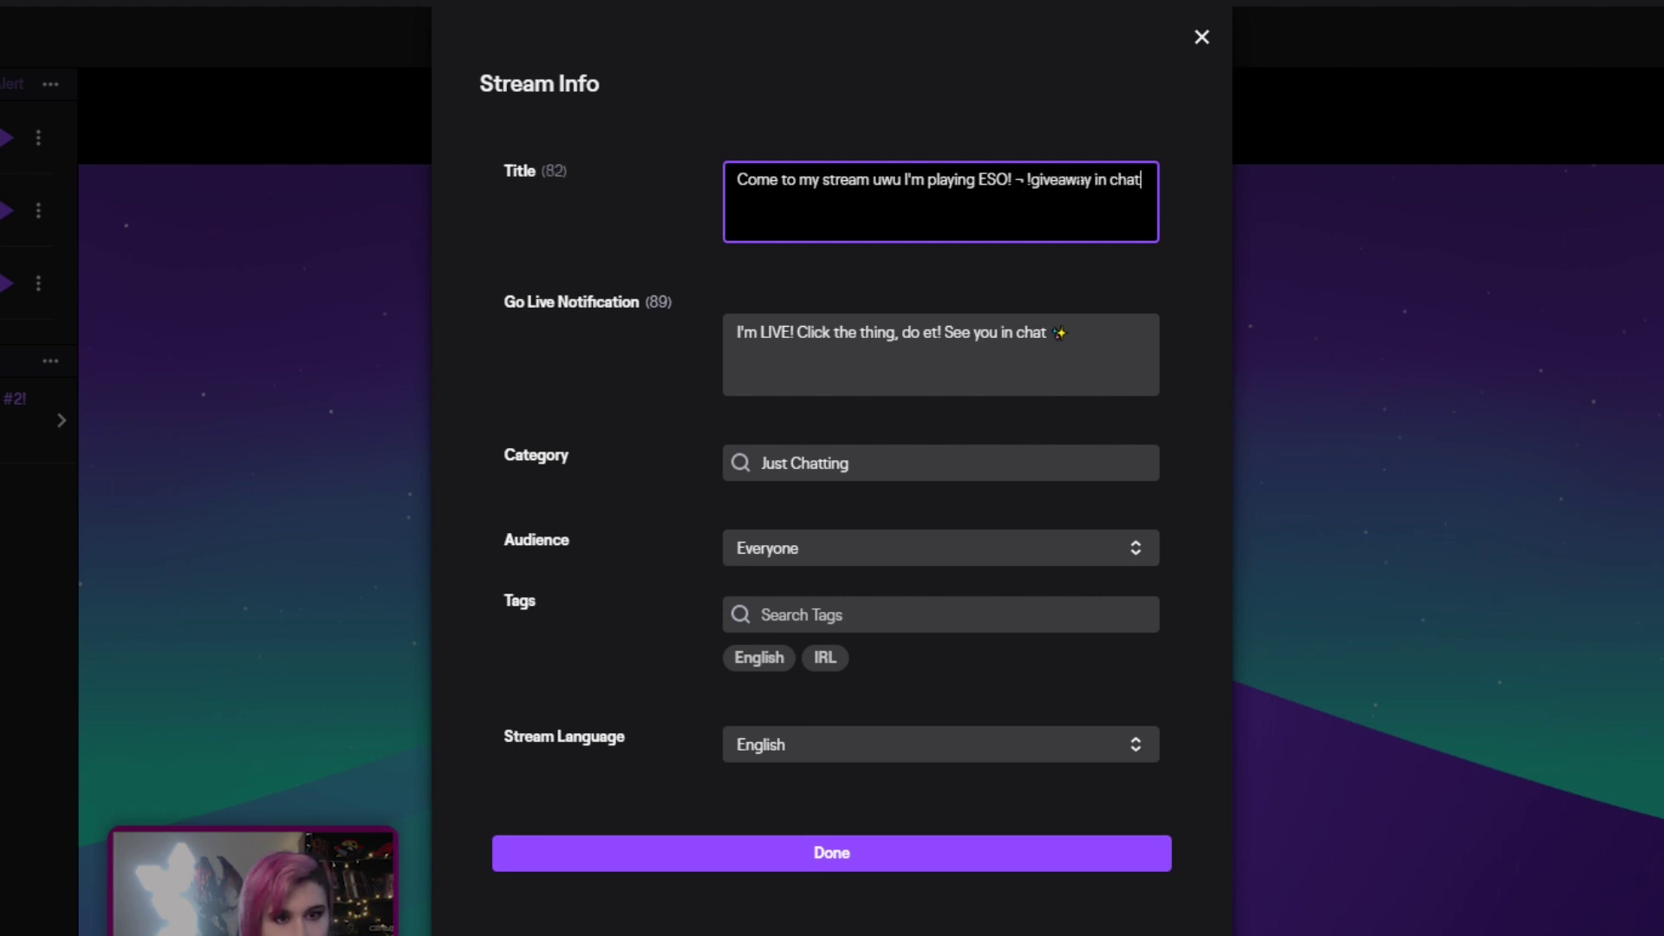
left_click(1025, 180)
key("BackSpace")
key("BackSpace")
key("BackSpace")
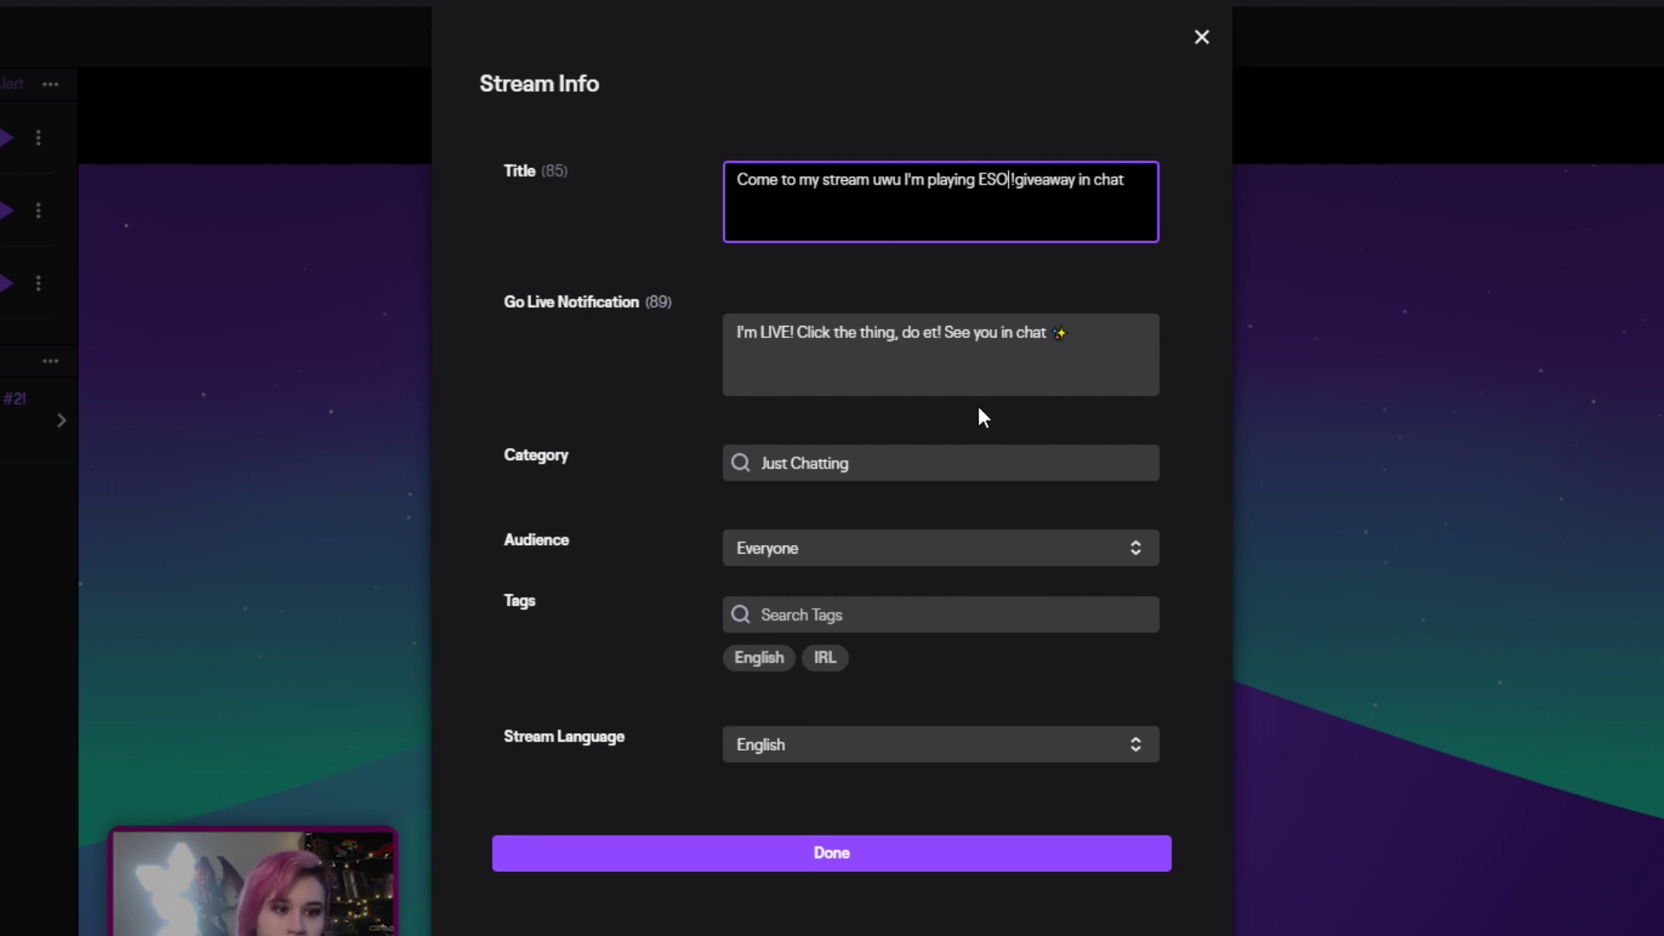
Reword the go-live notification with 'now' and 'and I'll s', removing the comma after 'thing'
left_click(882, 341)
type("now")
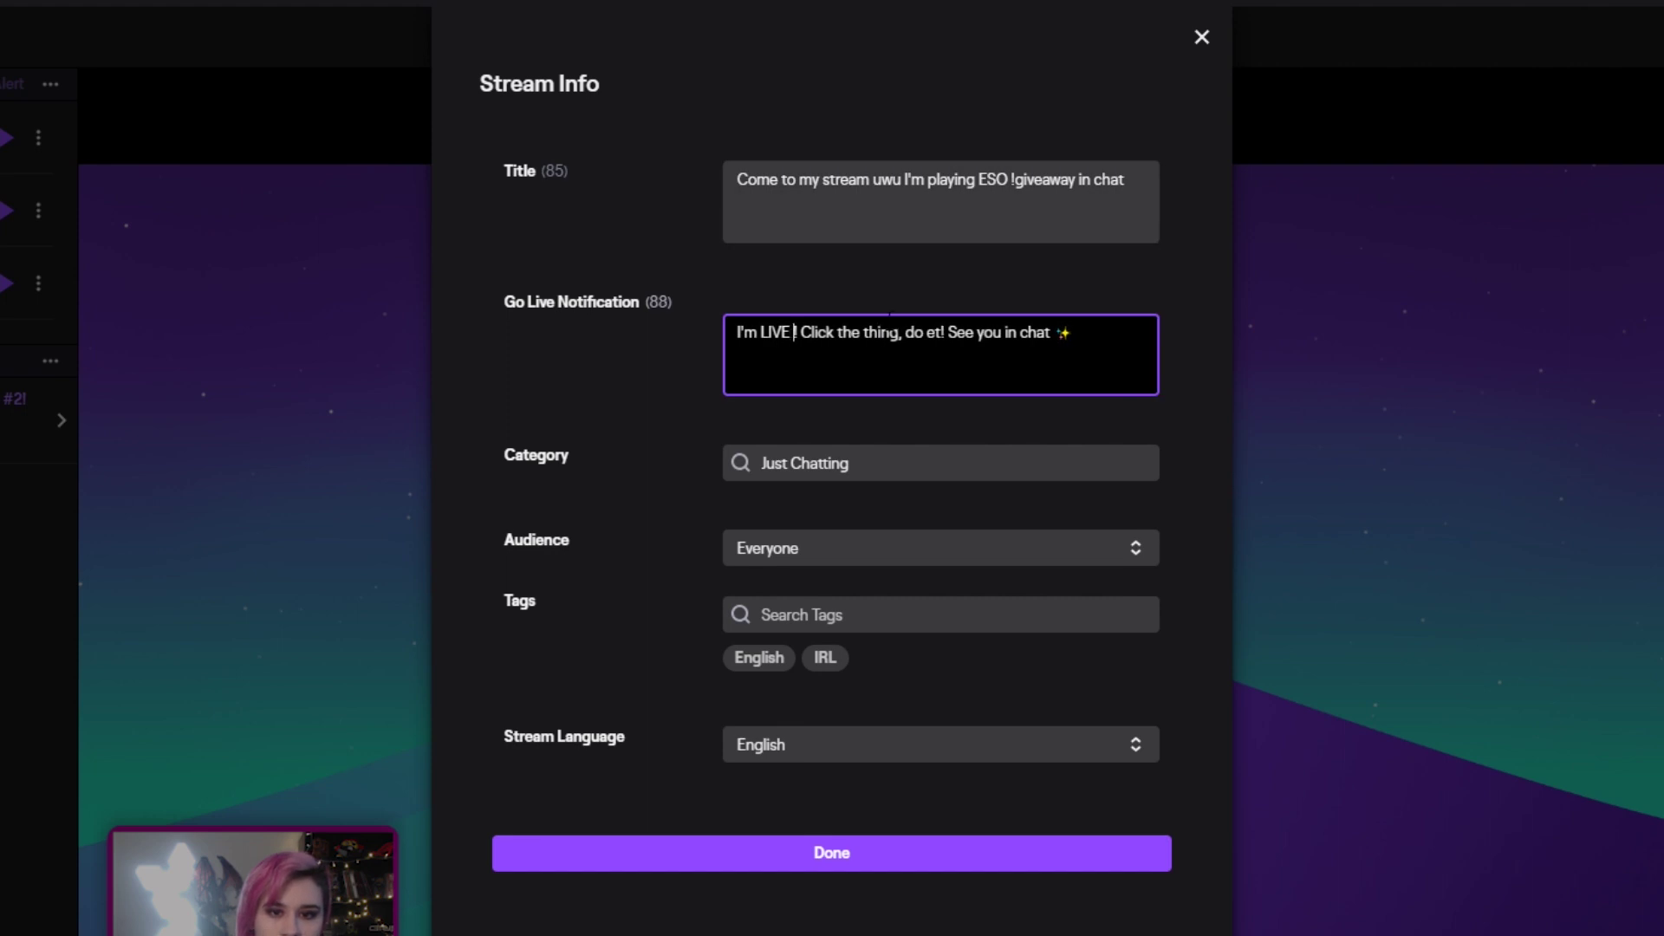
key("Delete")
key("Delete")
key("Delete")
key("Delete")
key("Delete")
key("Delete")
key("Delete")
key("Delete")
type("and I'll s")
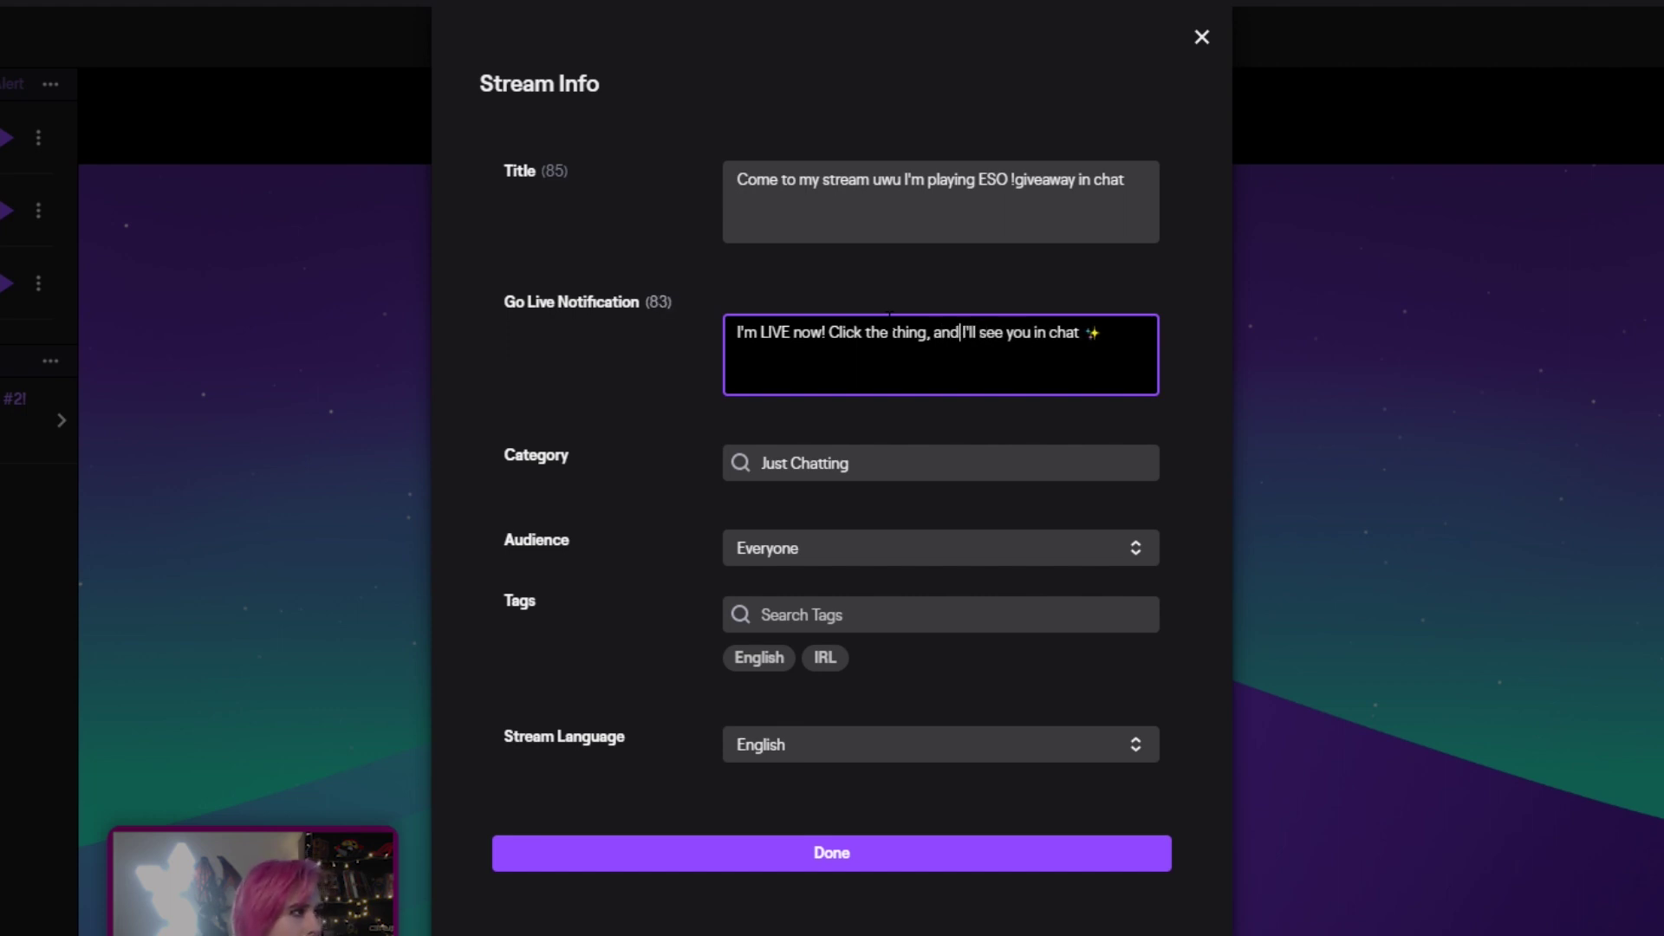
key("Left")
key("Left")
key("Left")
key("Left")
key("BackSpace")
Replace the Just Chatting category with The Elder Scrolls Online
left_click(1104, 422)
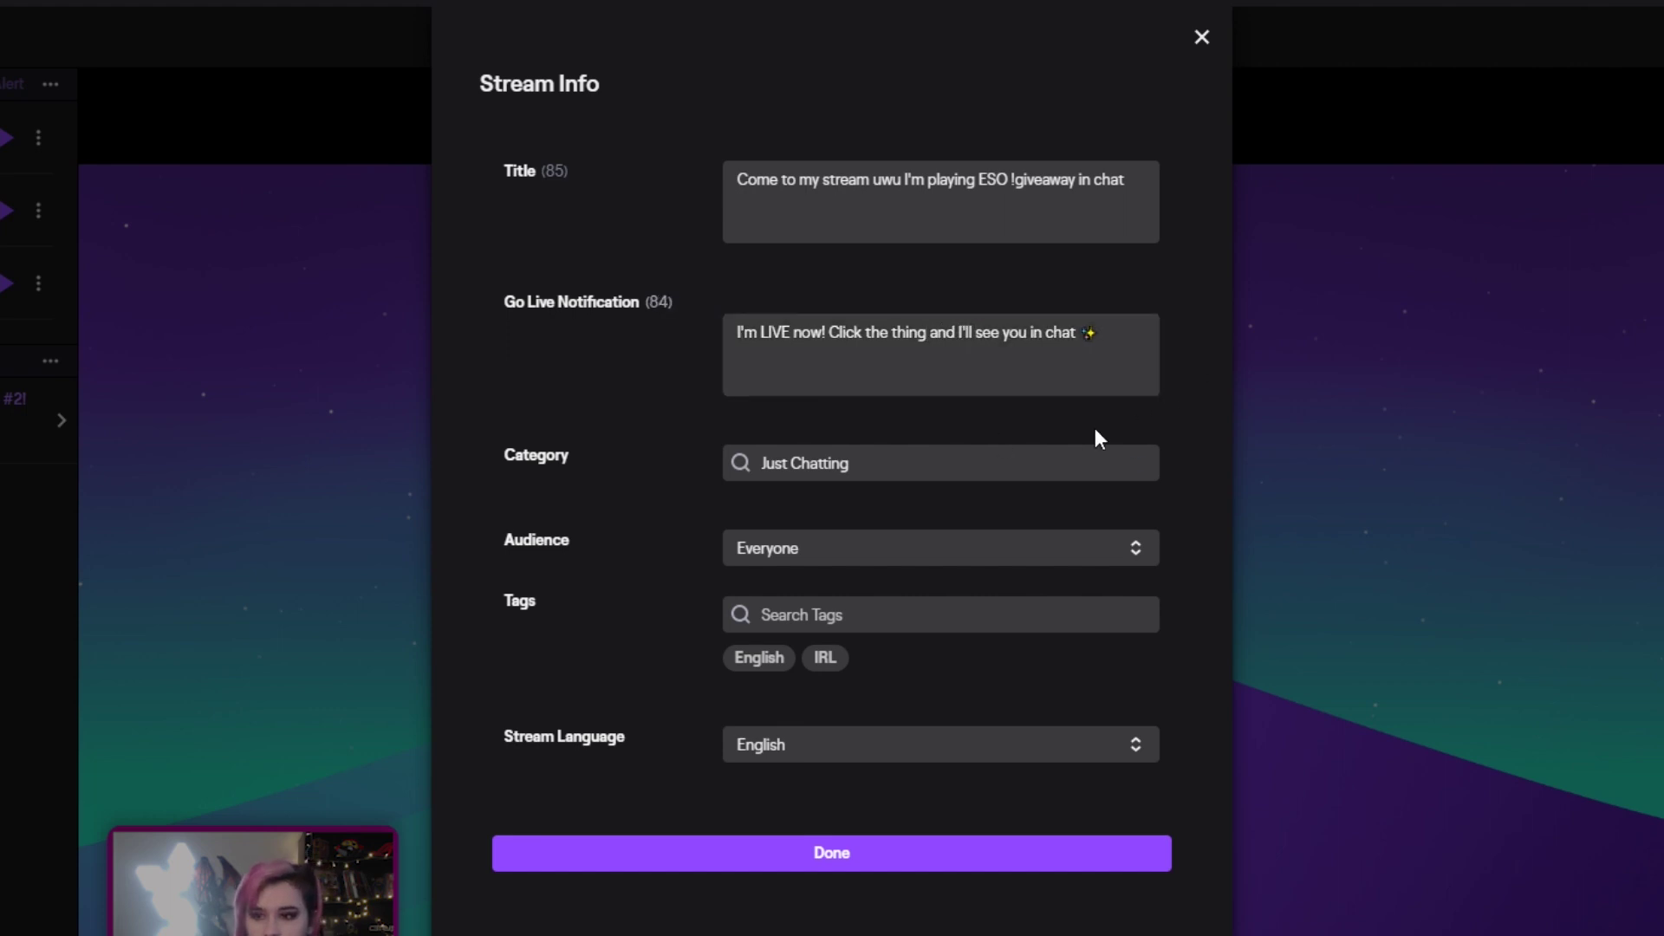
left_click(733, 461)
type("elder scrol")
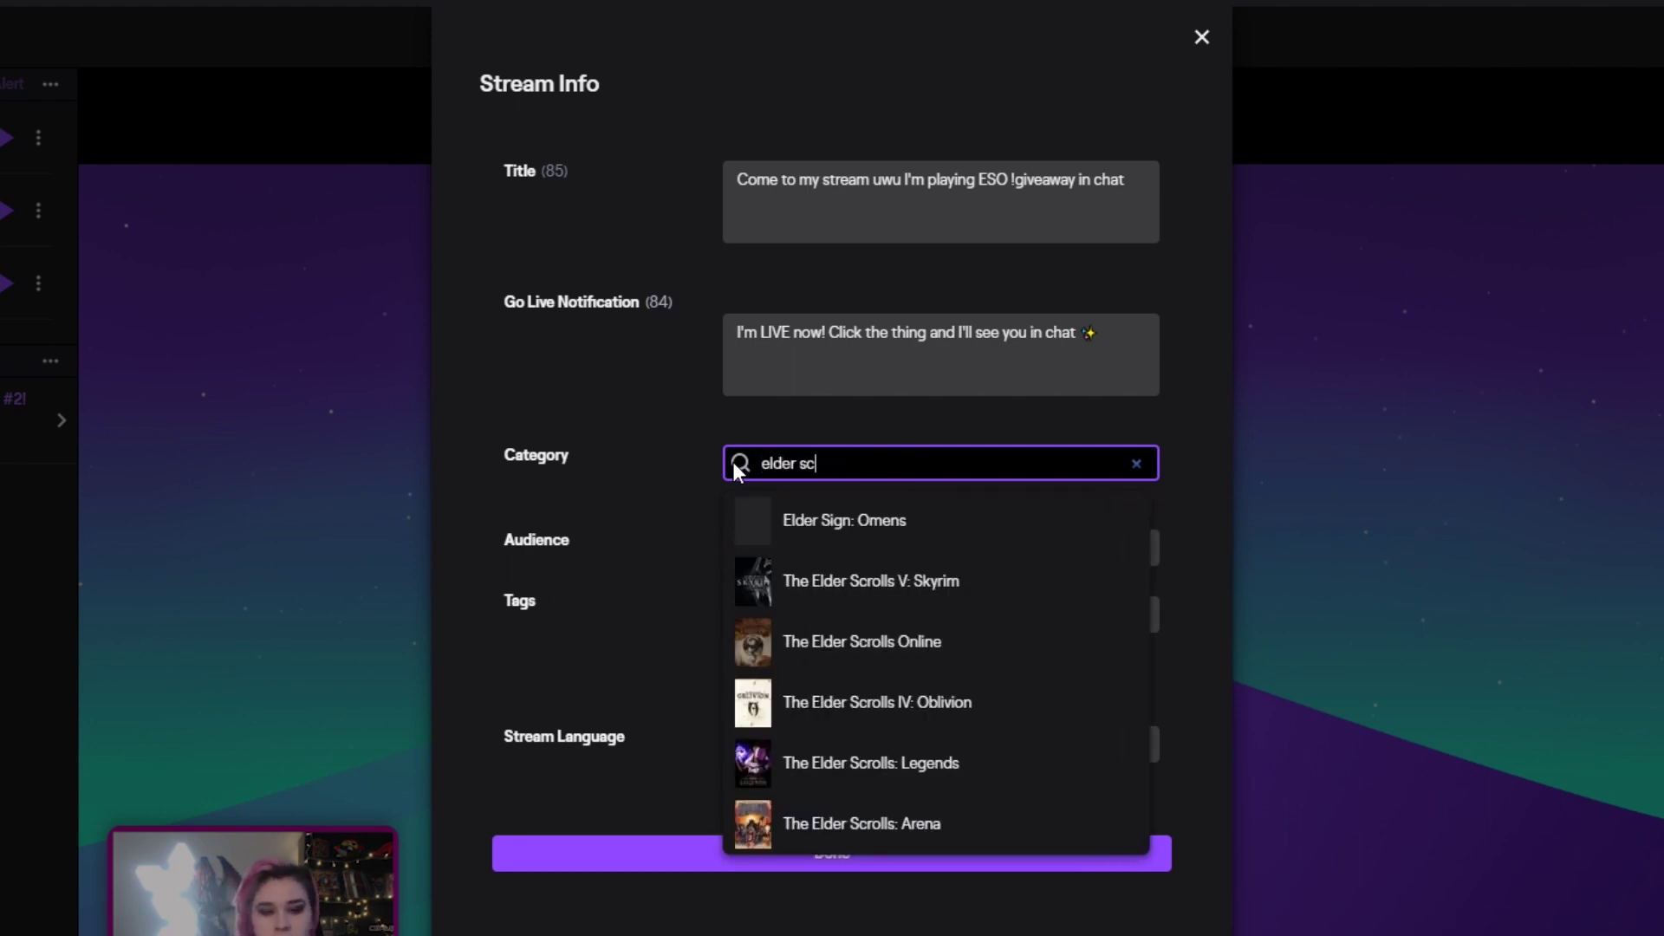
left_click(914, 575)
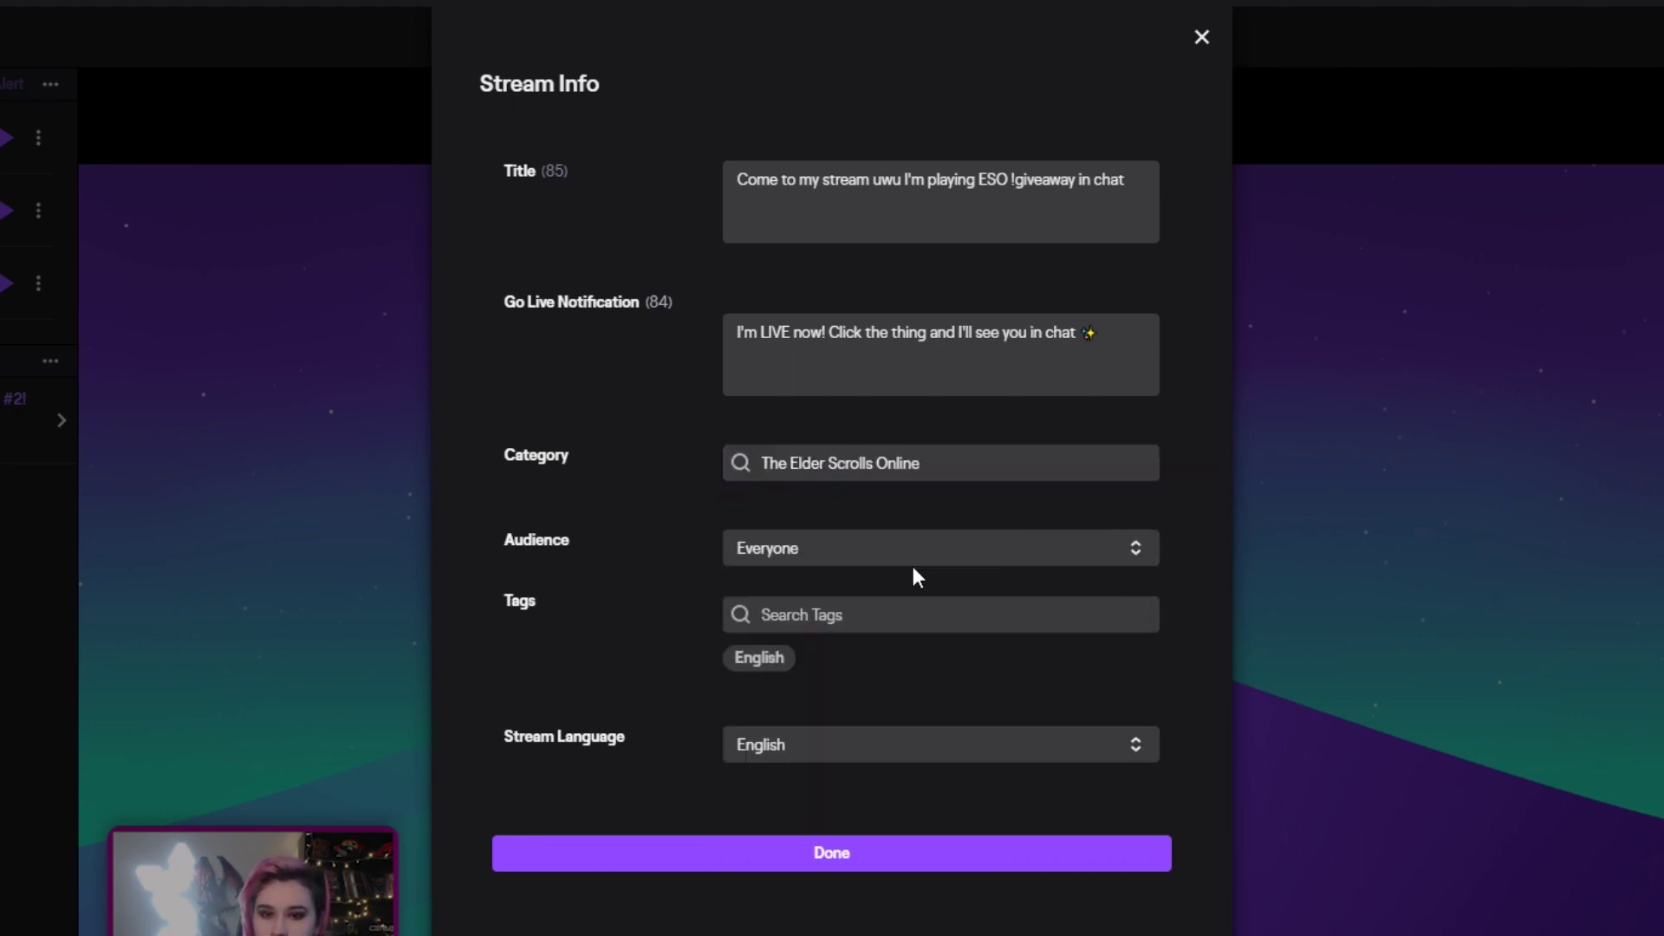
Add the Beginner Players tag, keep English as the language, and apply the stream info
left_click(834, 614)
type("be")
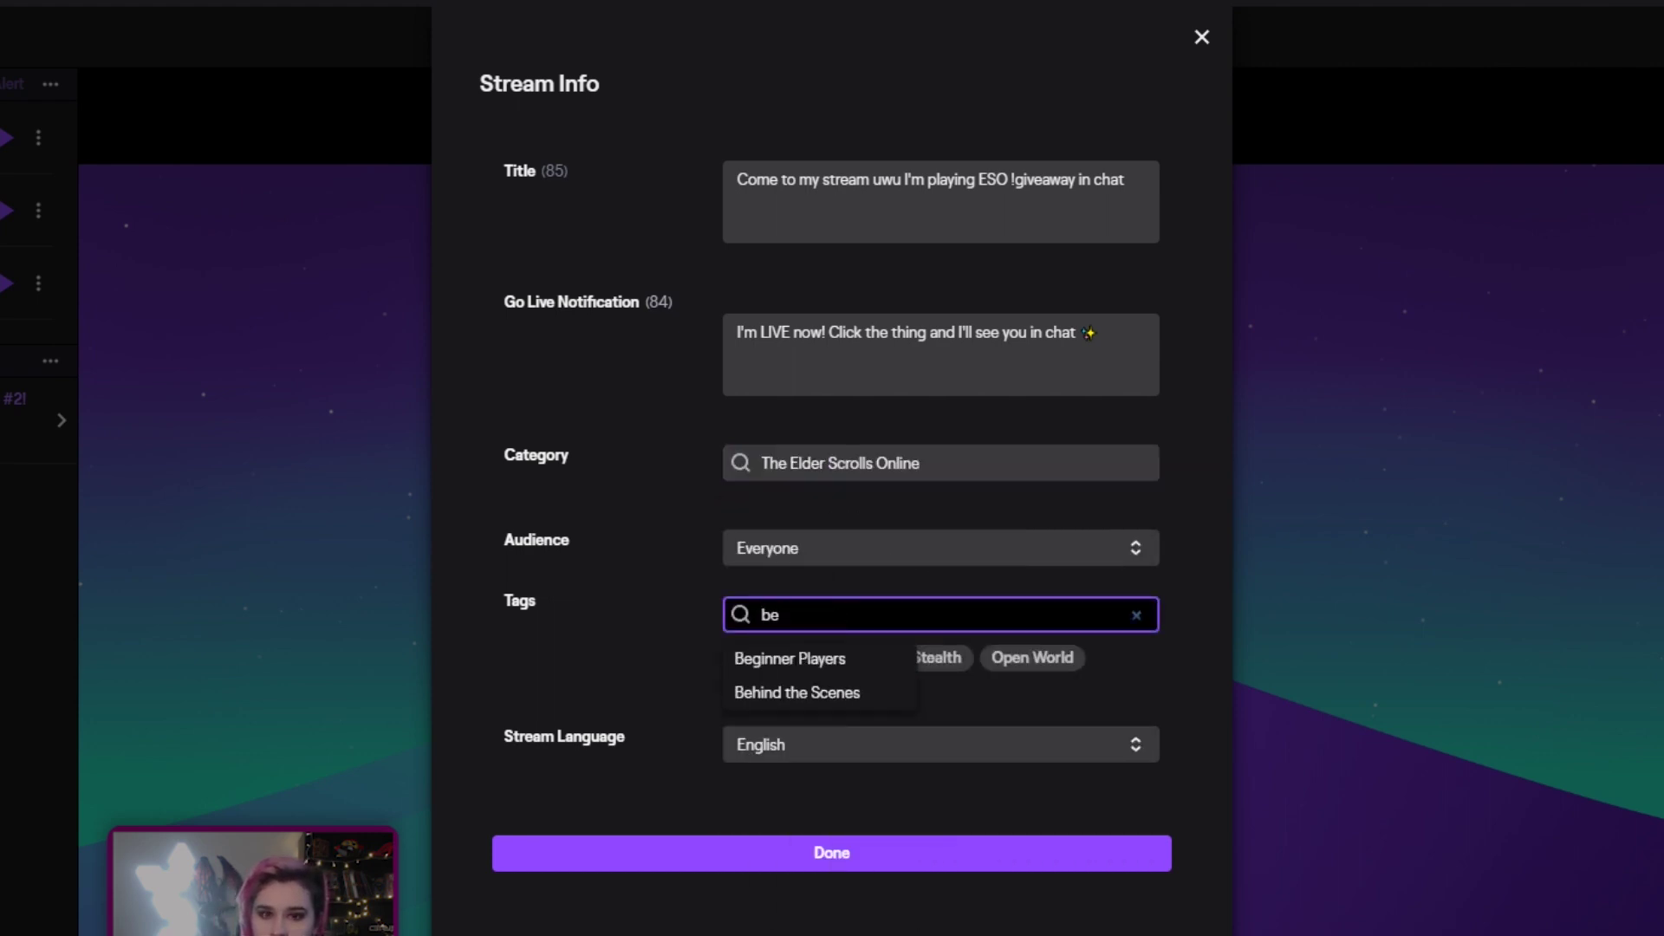
left_click(737, 660)
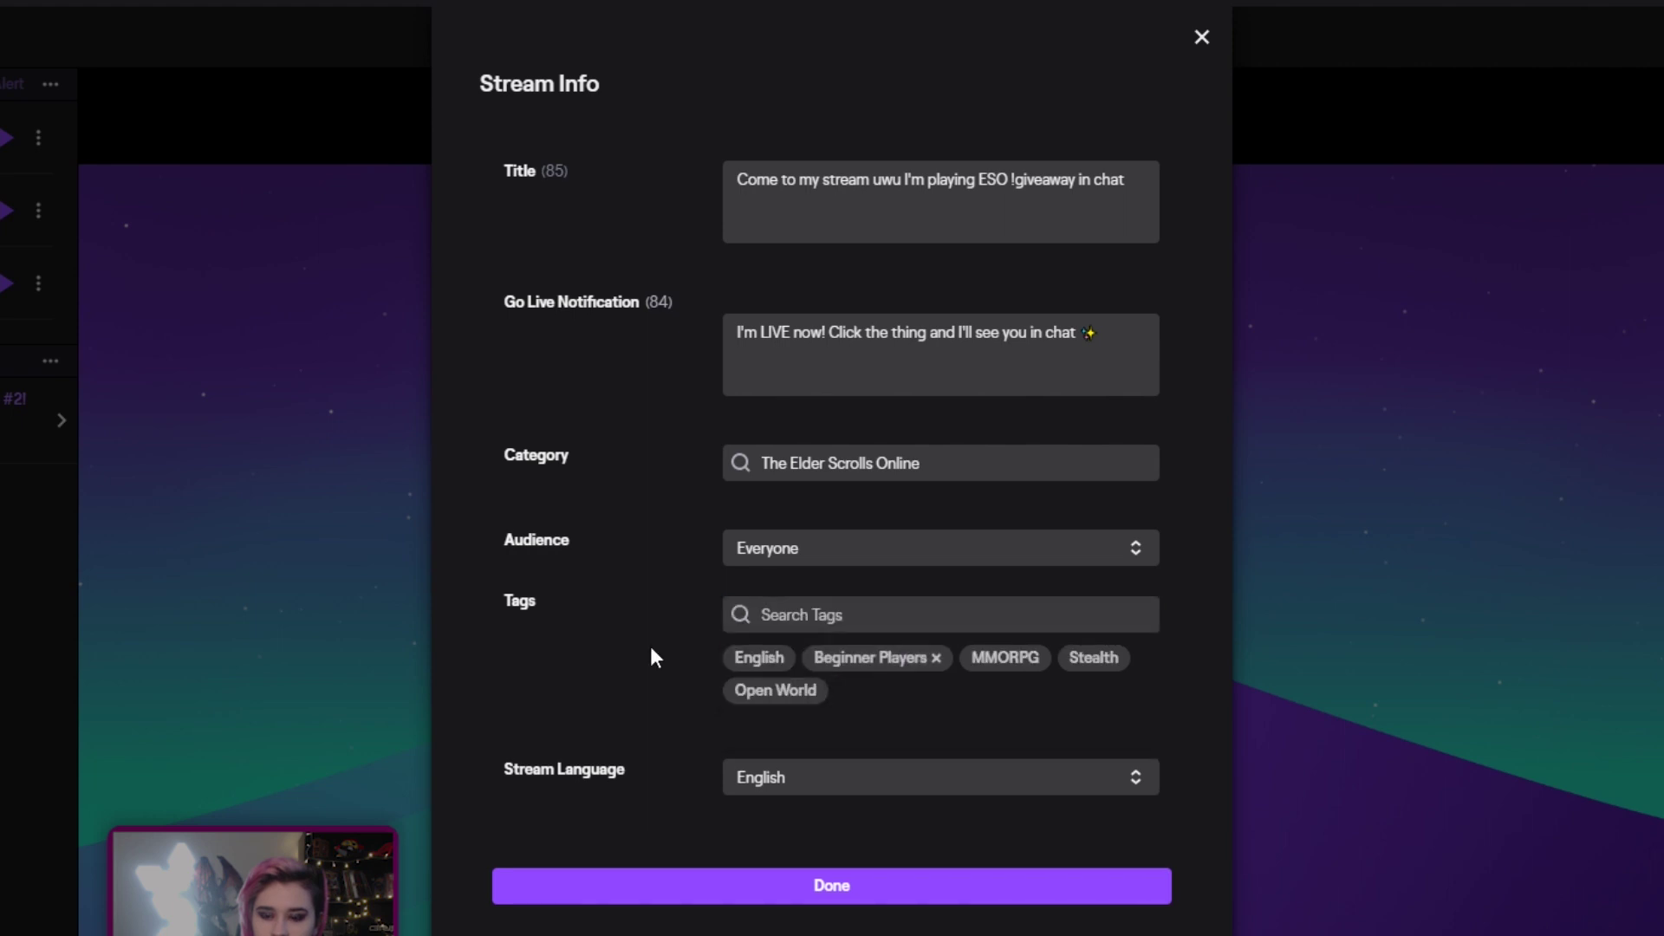
left_click(810, 784)
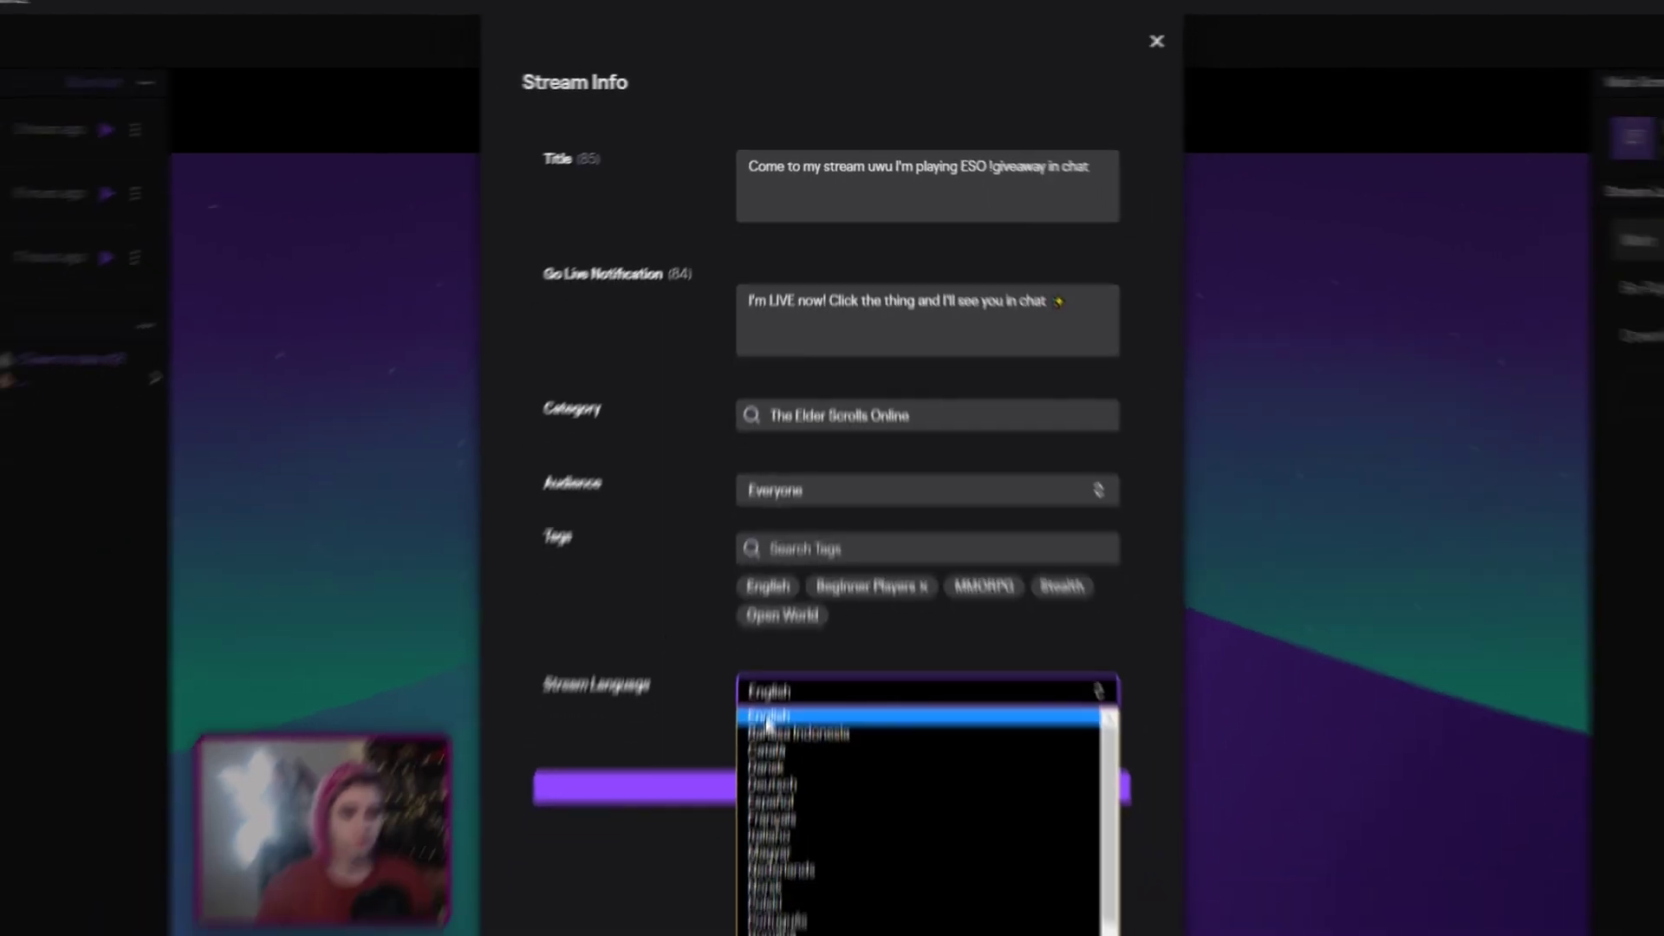
left_click(756, 806)
left_click(852, 658)
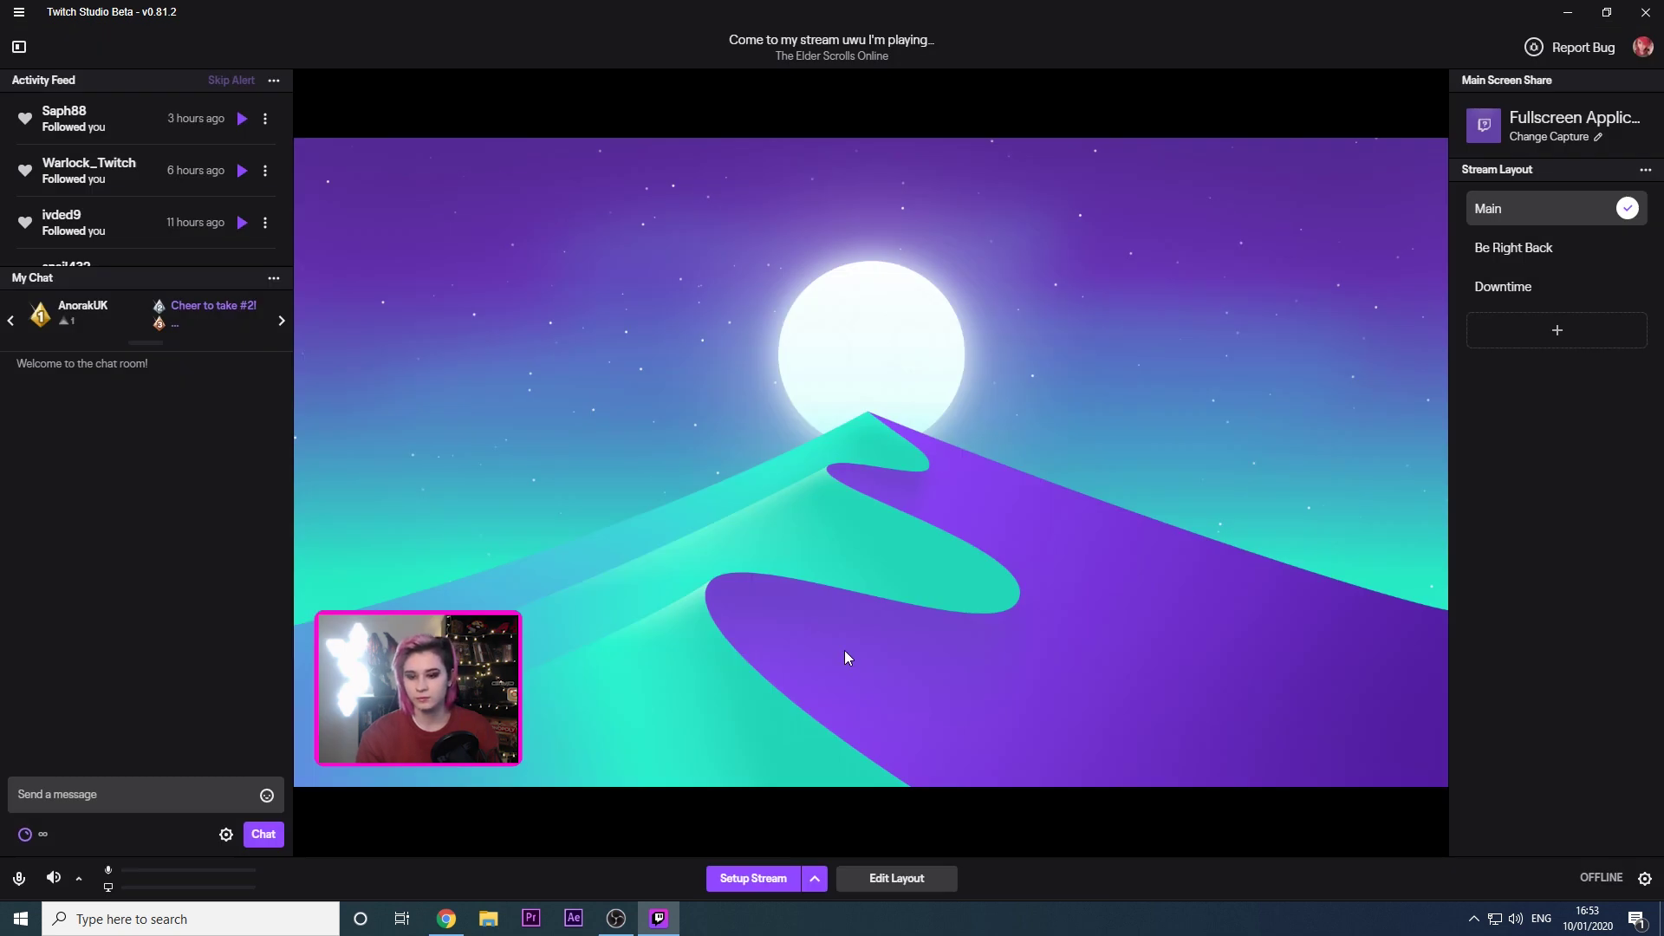
Continue through the Build your stream wizard's layout step and confirm Go Live
left_click(815, 879)
left_click(792, 878)
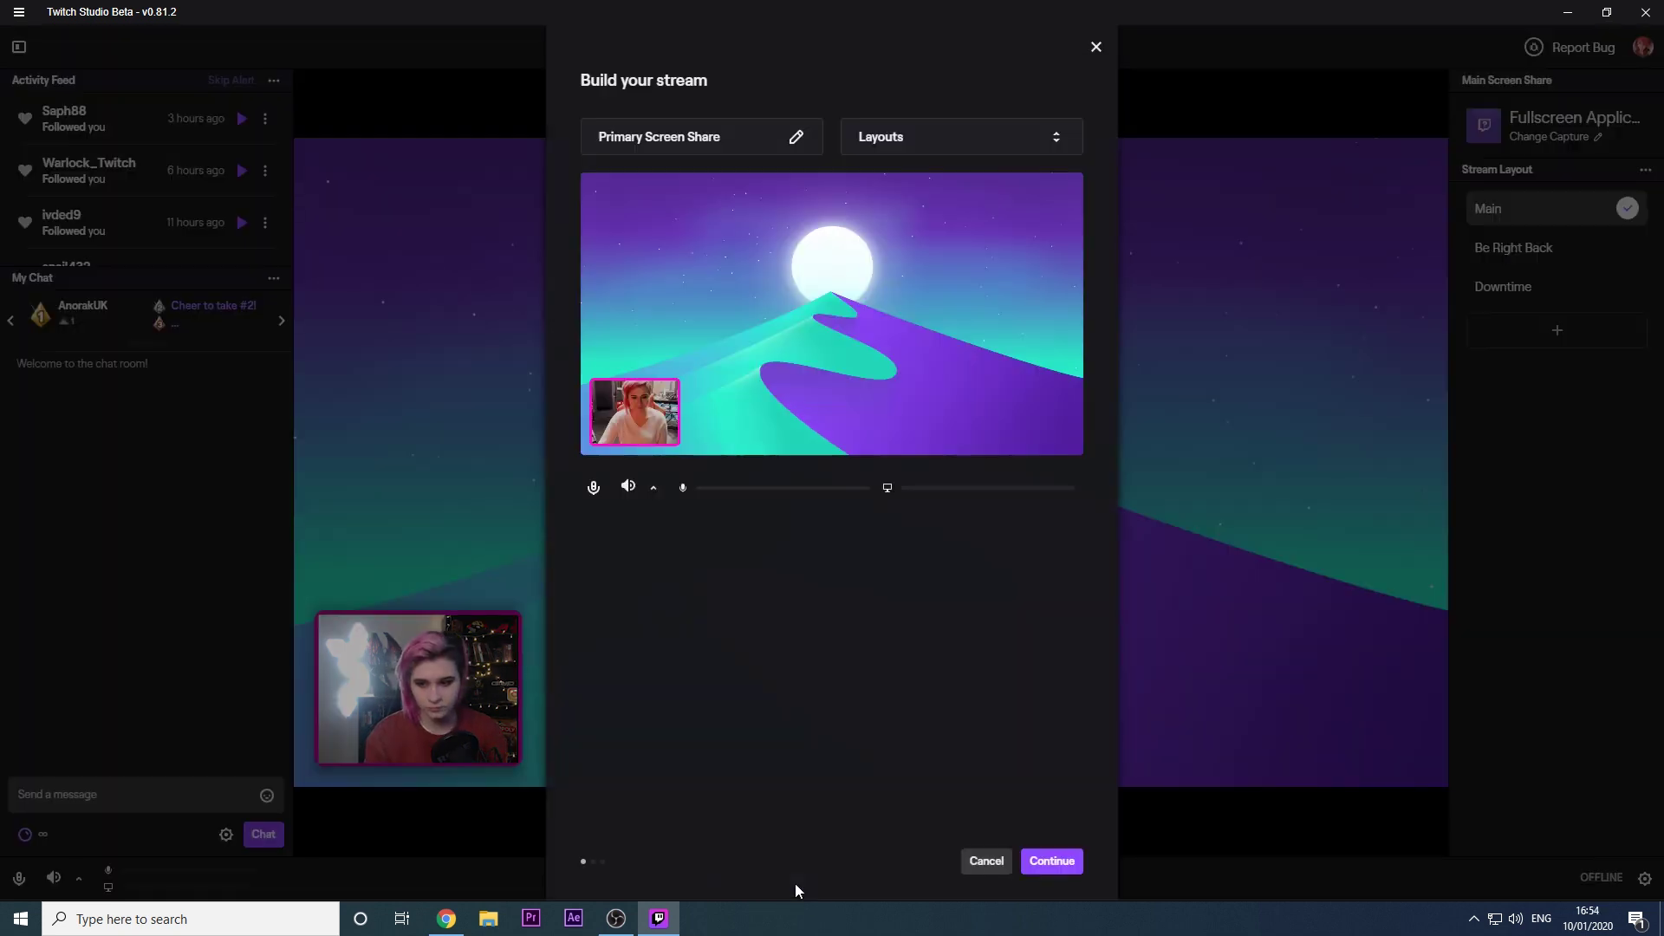
left_click(1052, 862)
left_click(1053, 863)
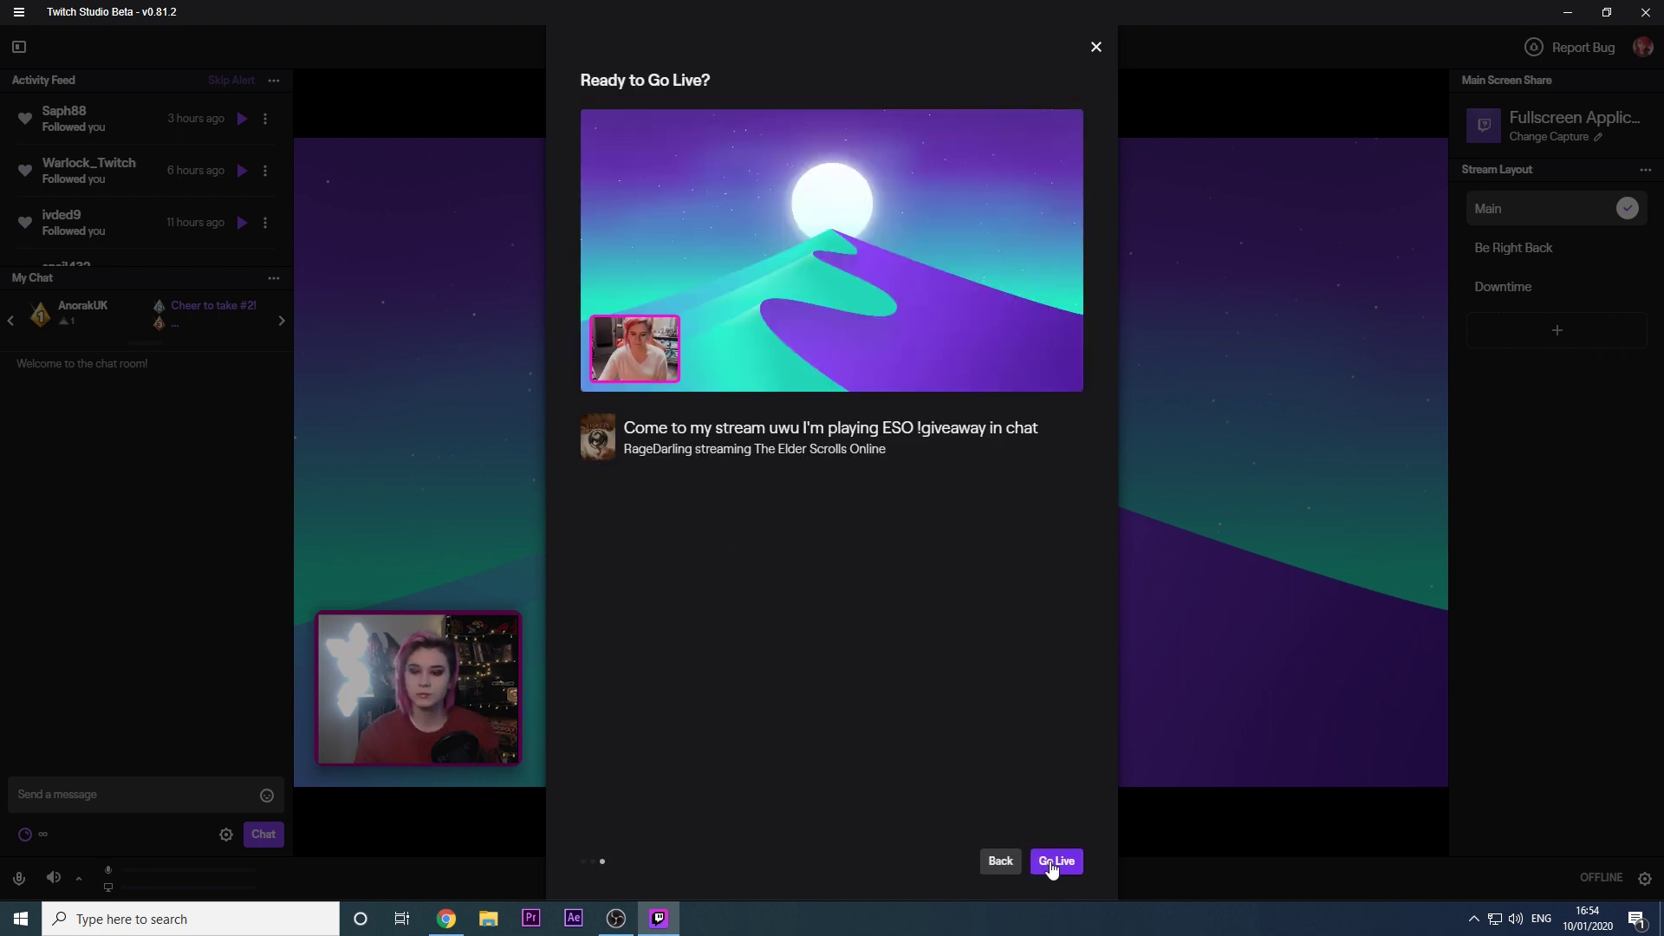
left_click(1054, 863)
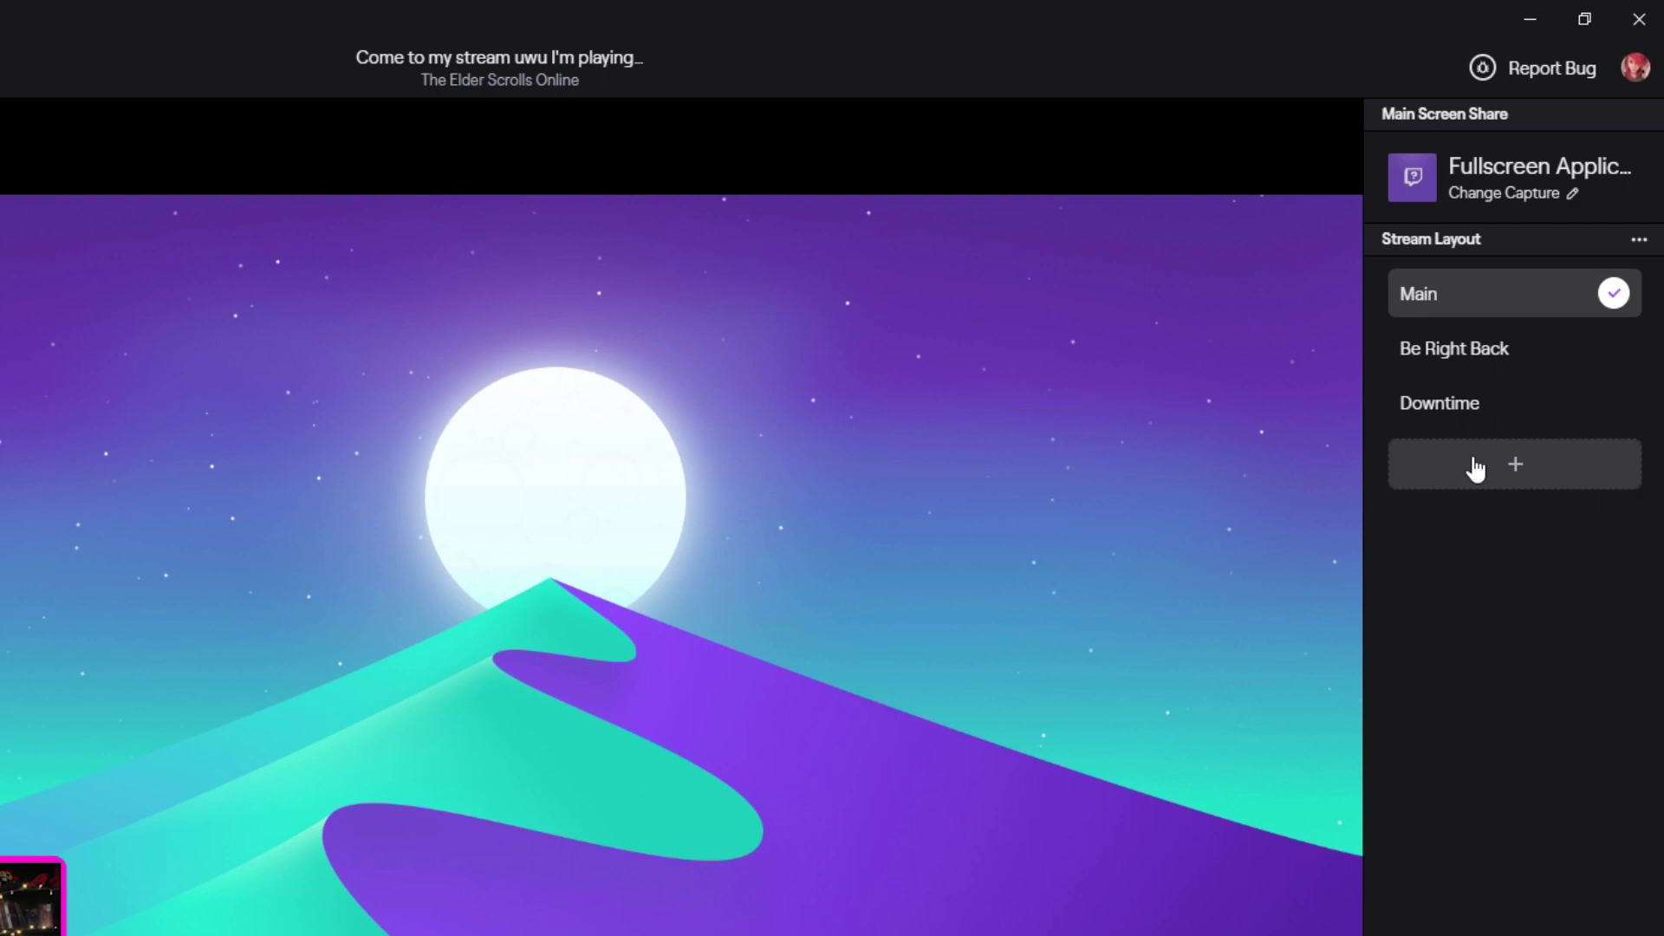
Add four new stream layouts named Layout
left_click(1519, 482)
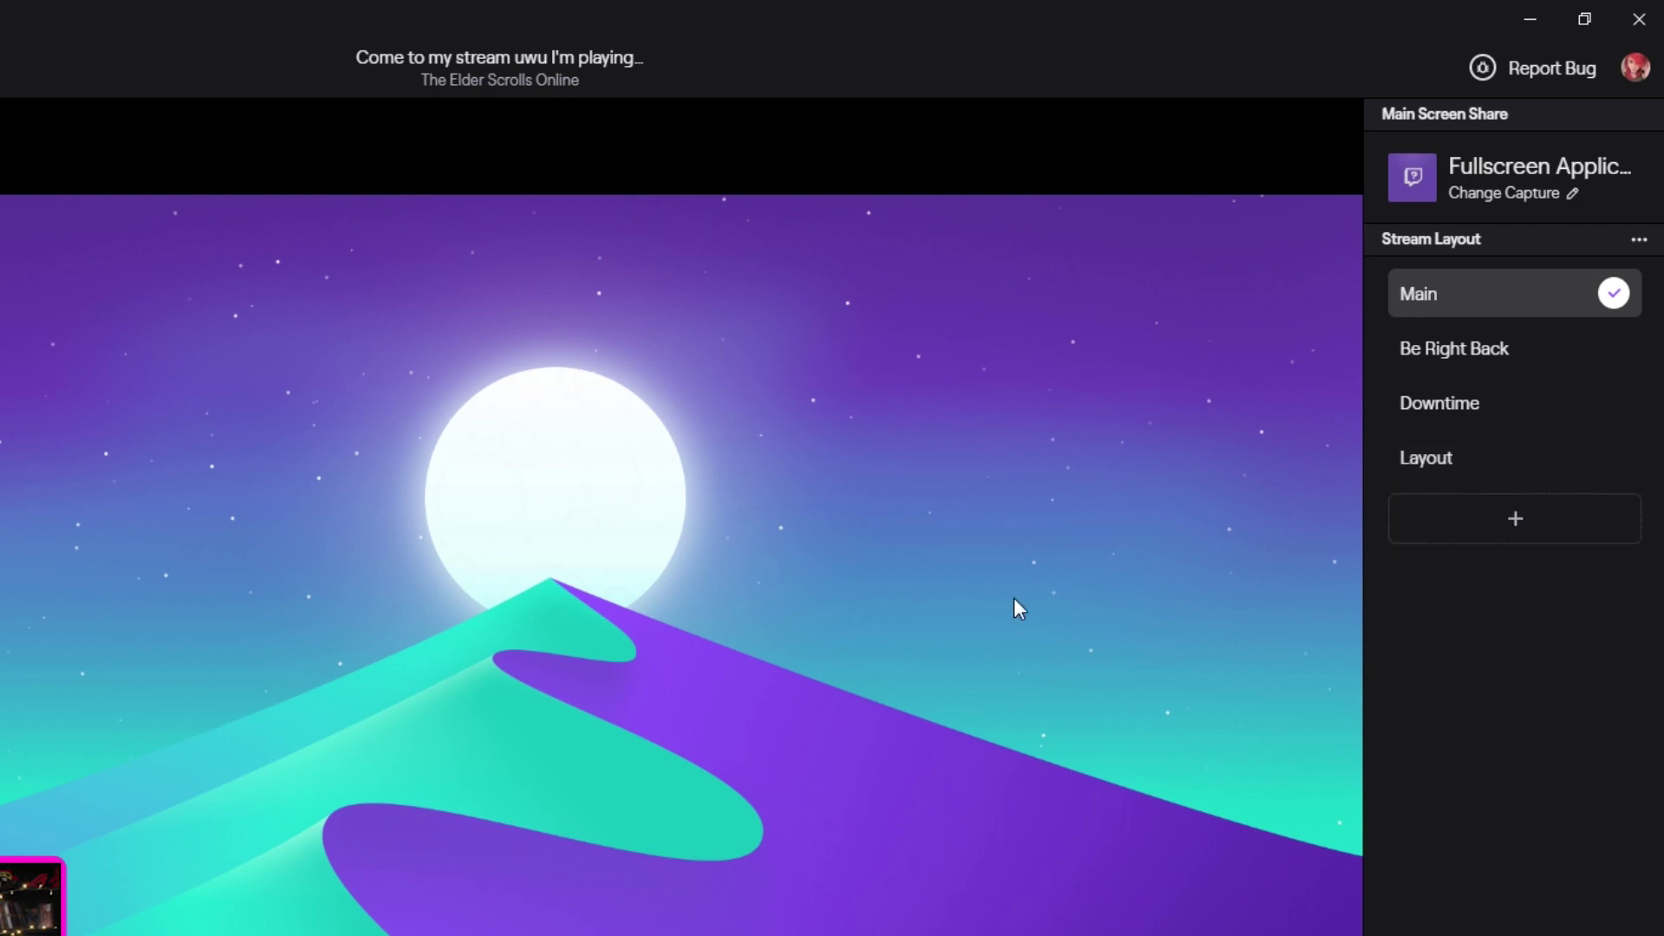
left_click(1491, 520)
left_click(1507, 573)
left_click(1510, 629)
Switch to the first new Layout and dismiss the Change Capture choices unchanged
left_click(1488, 463)
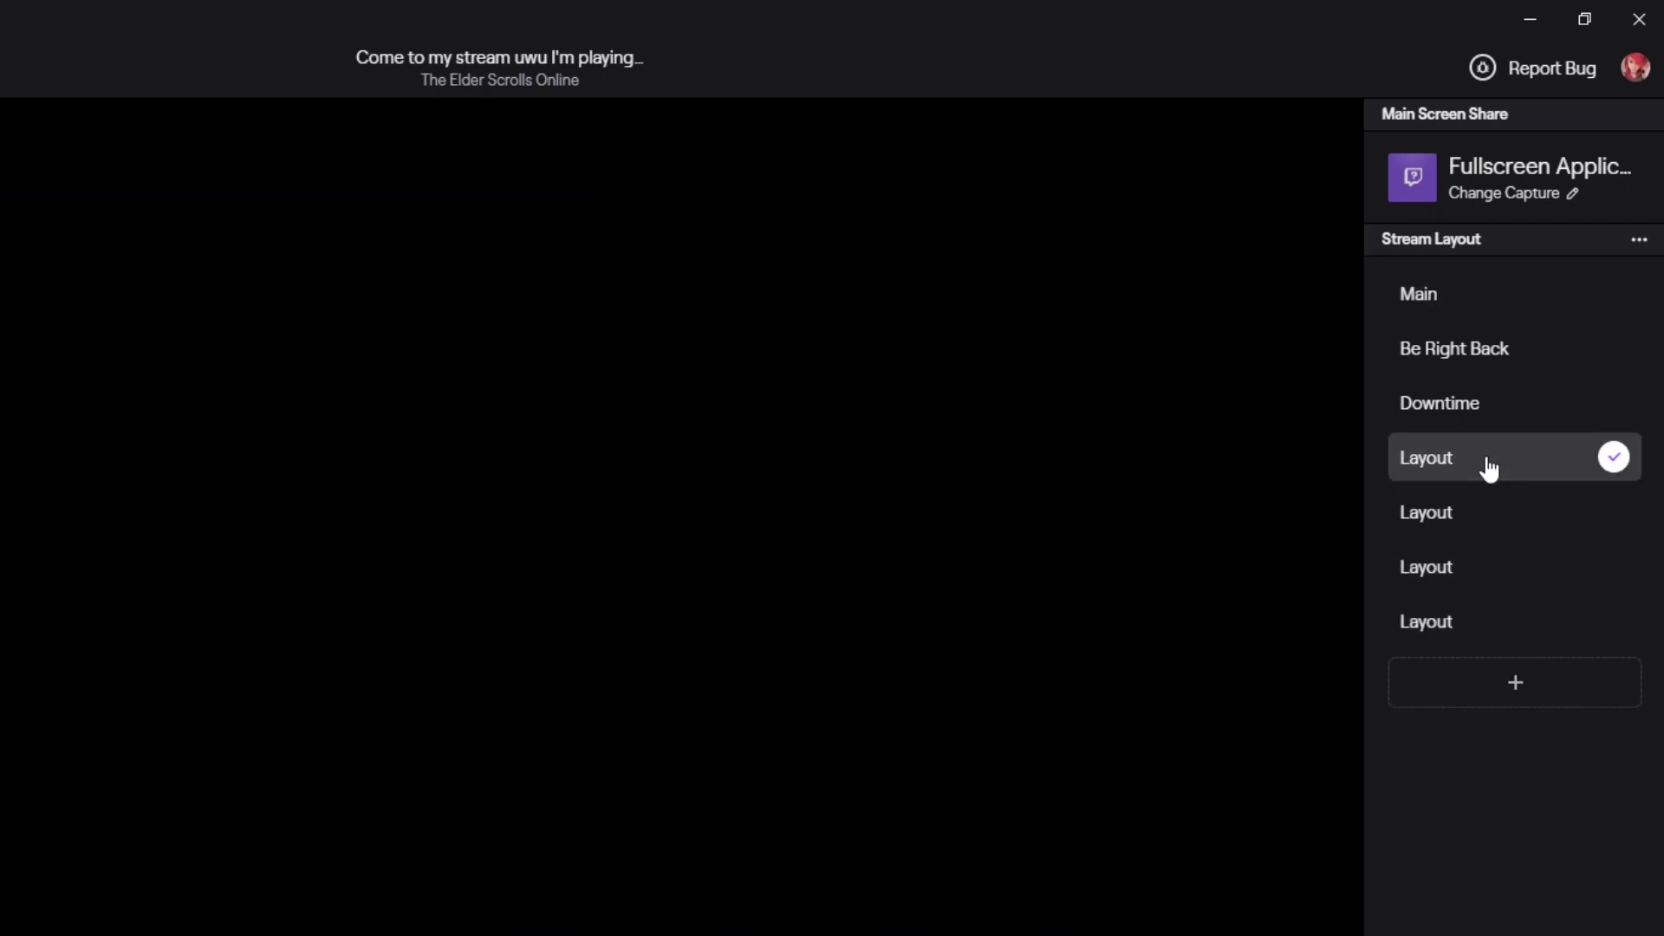
left_click(1516, 193)
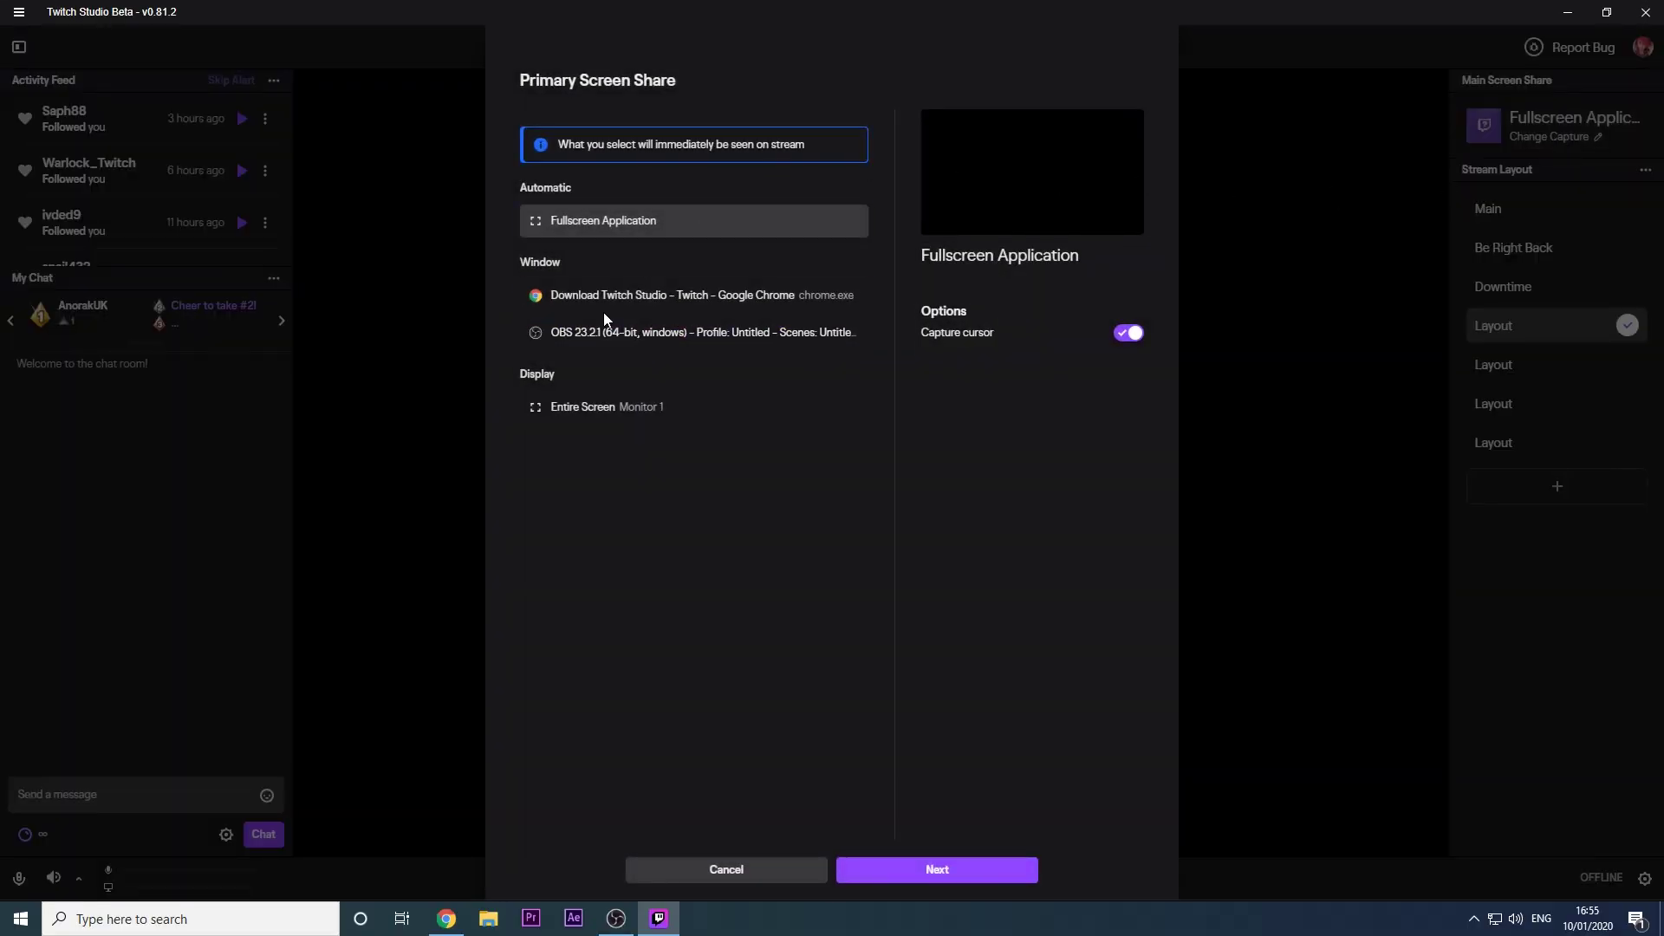
left_click(725, 873)
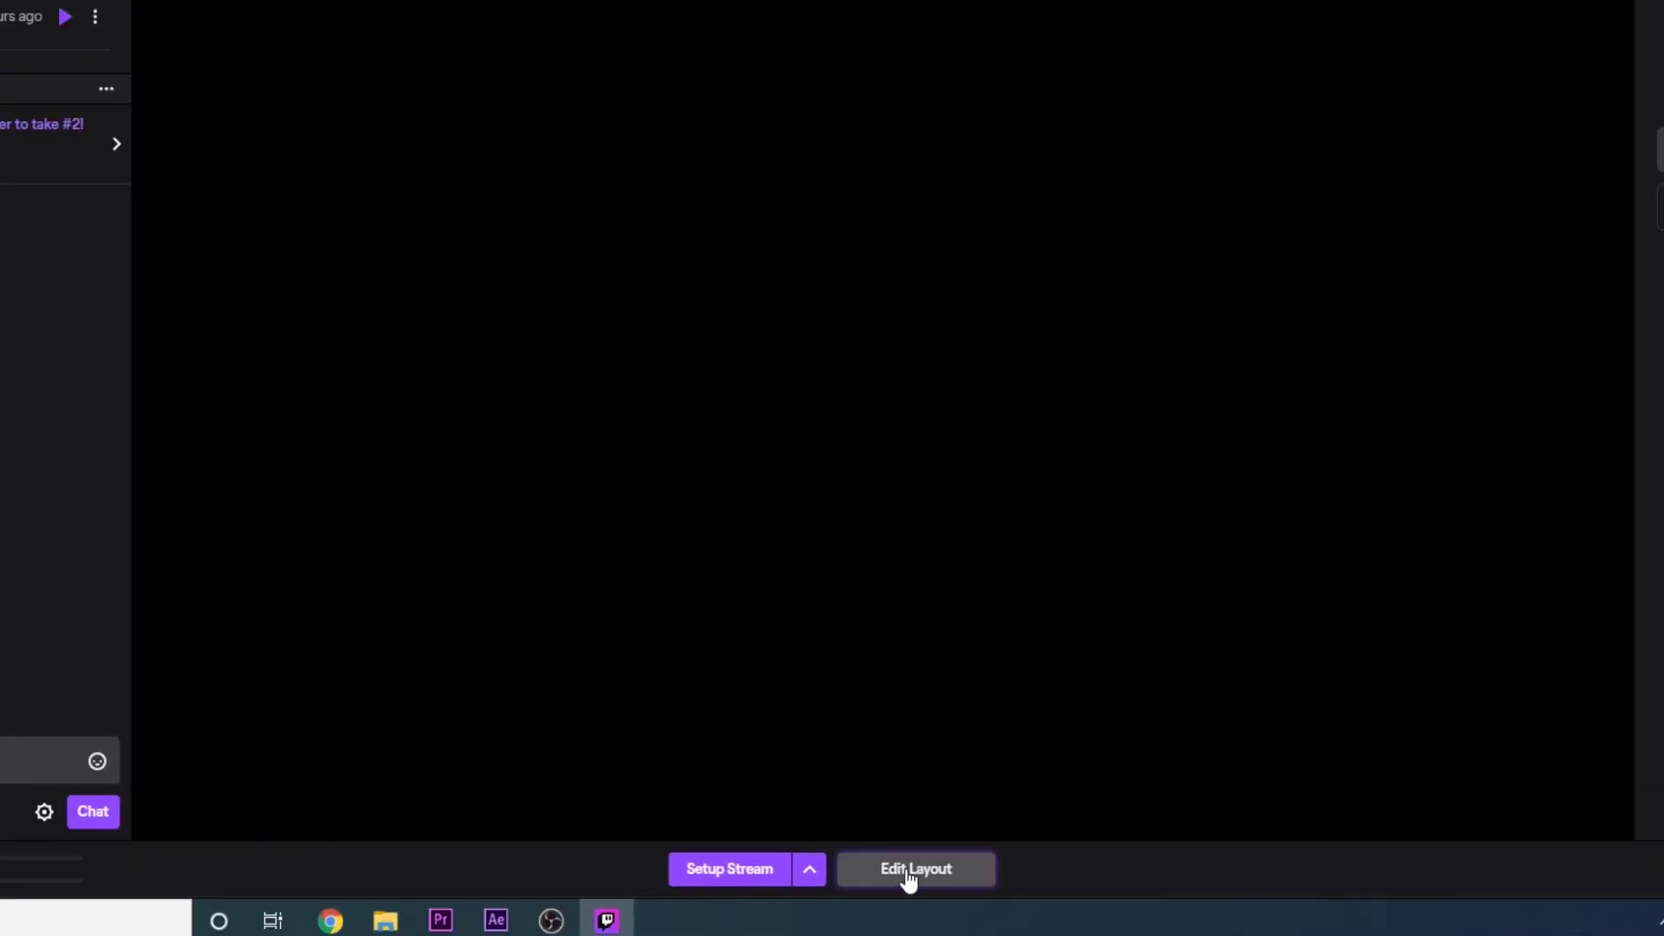
Add a 'hi there!' text layer to the new layout and move it toward the upper right
left_click(908, 877)
left_click(192, 116)
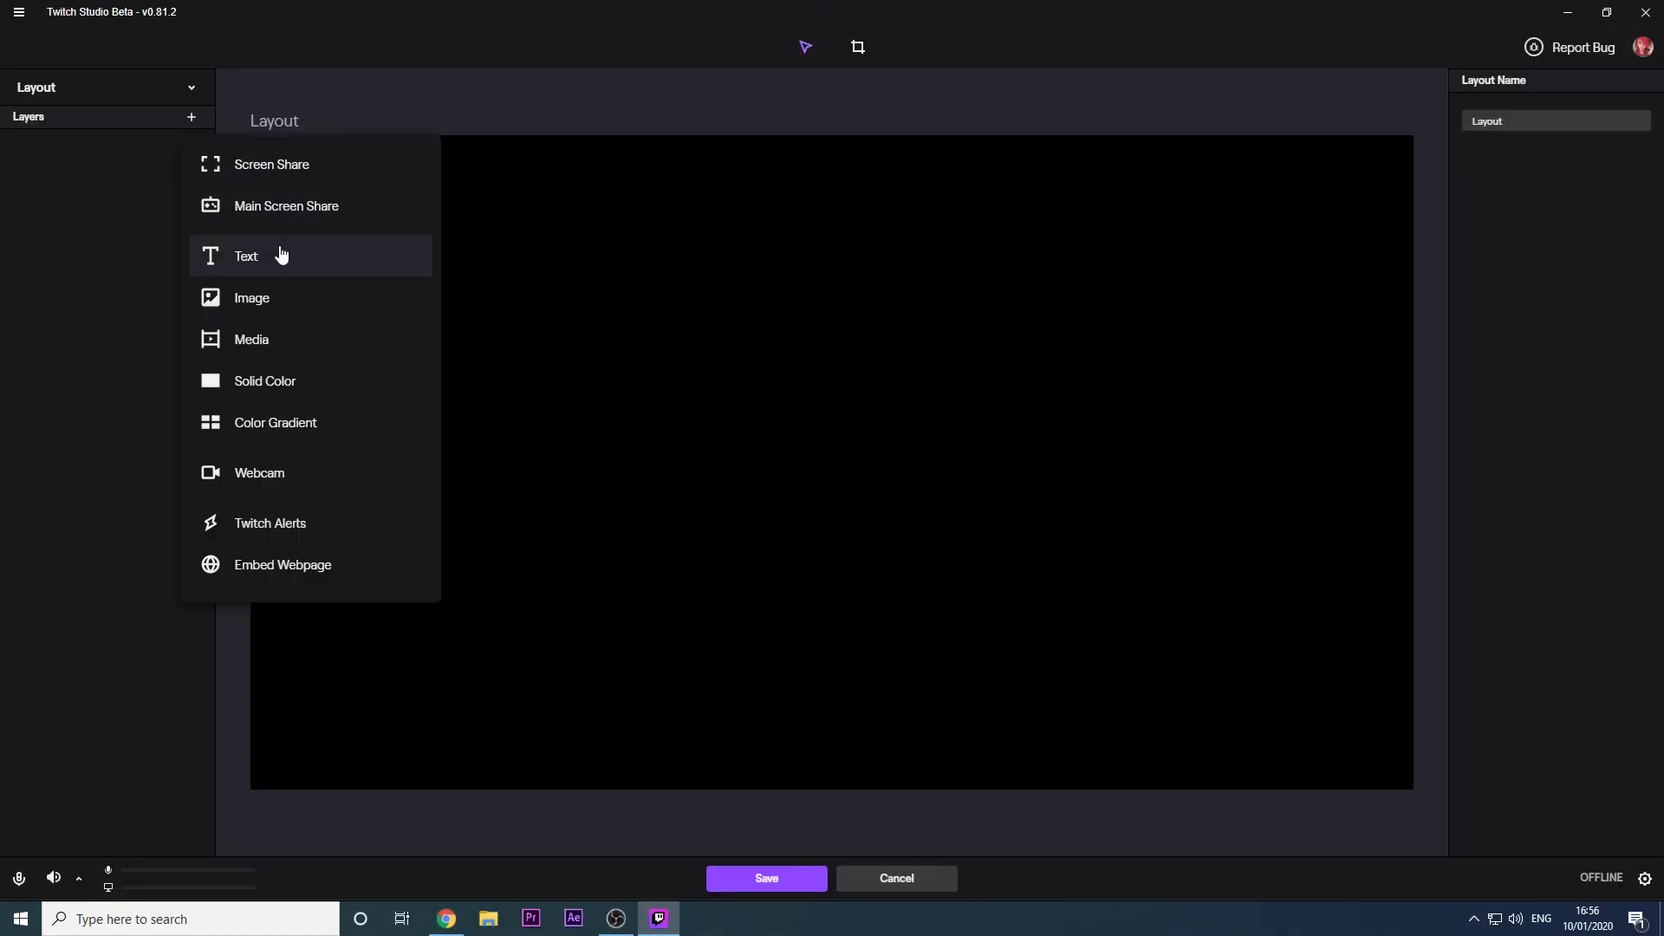
left_click(280, 253)
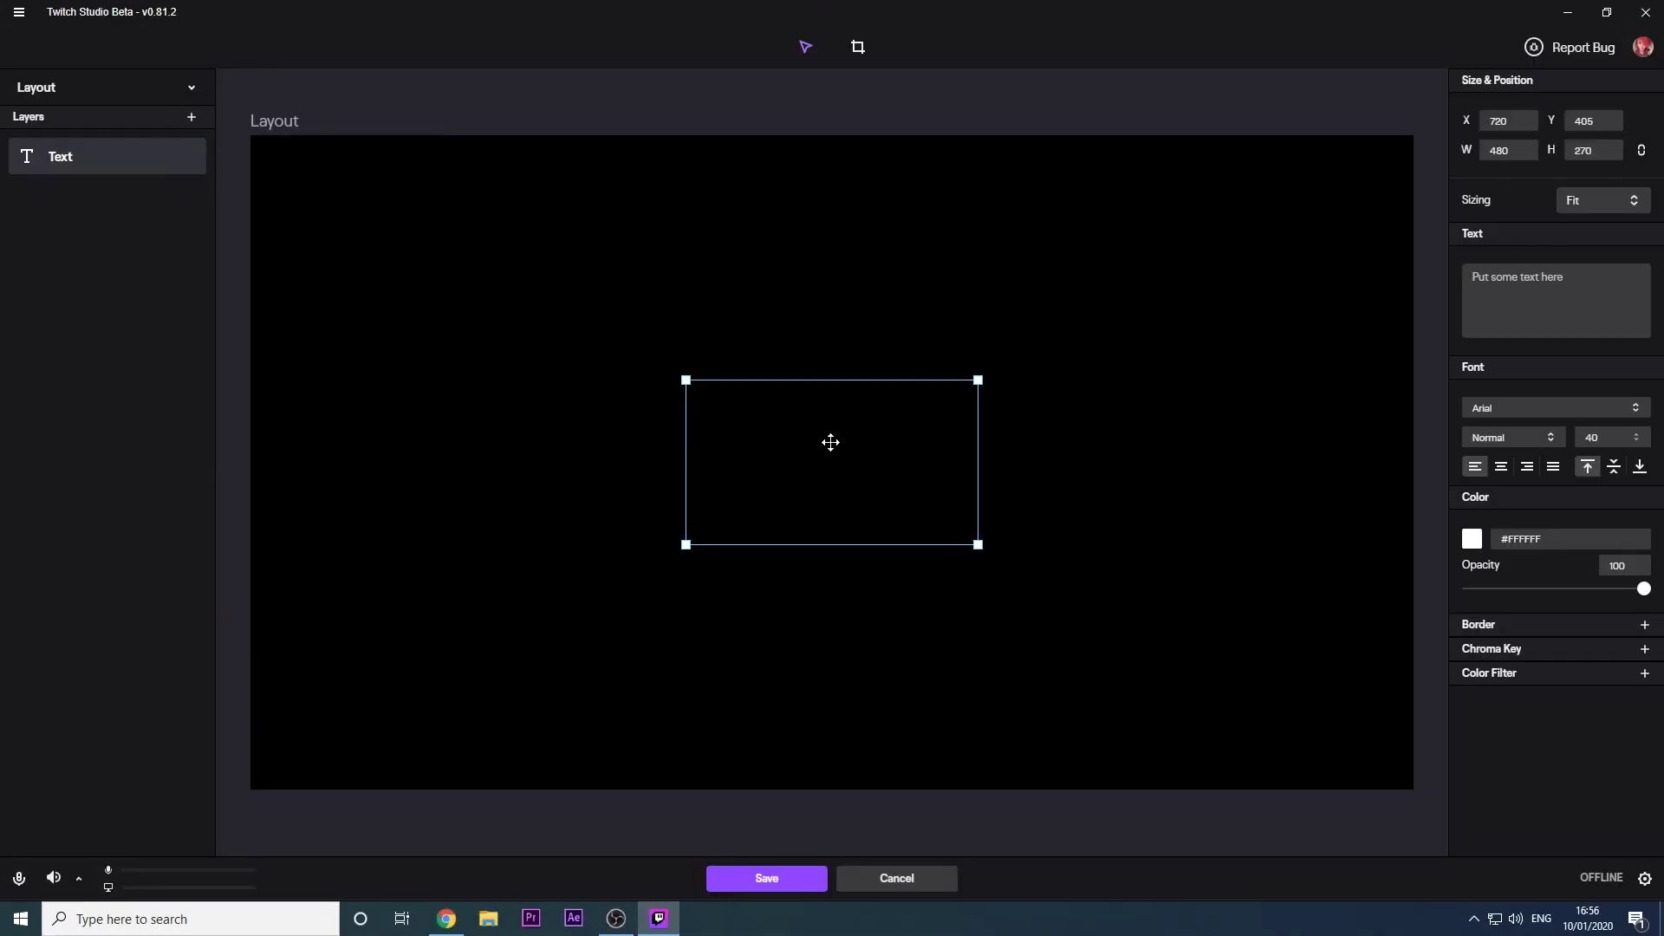
left_click(1465, 286)
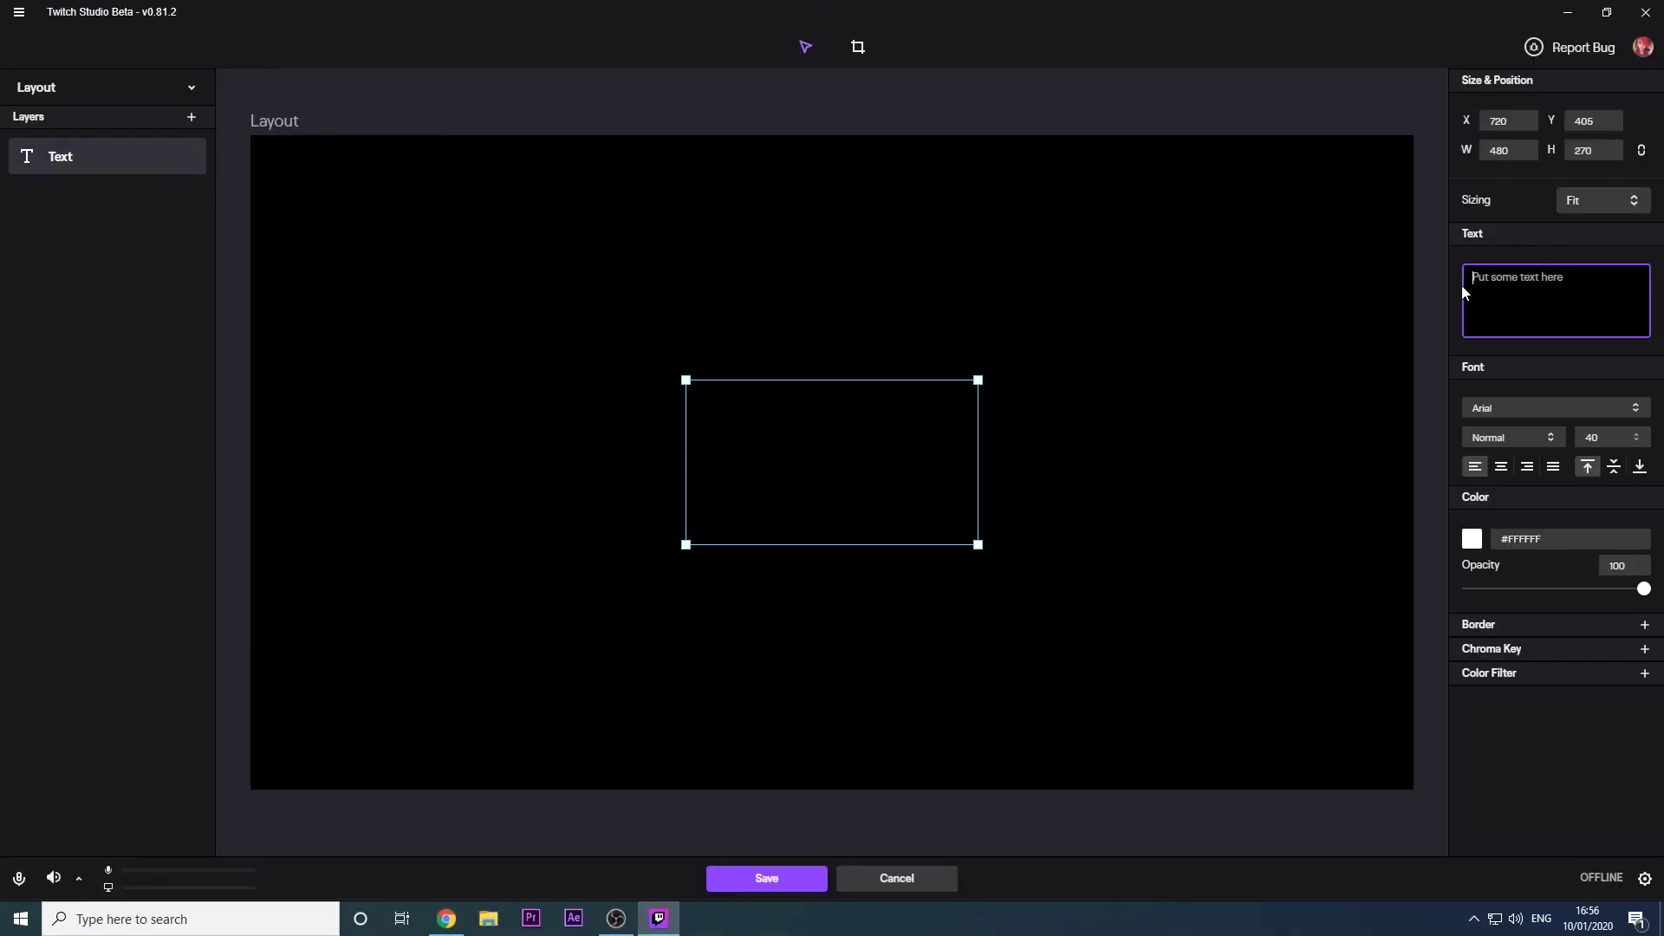
type("hi there!")
left_click_drag(853, 442, 943, 349)
left_click(1089, 583)
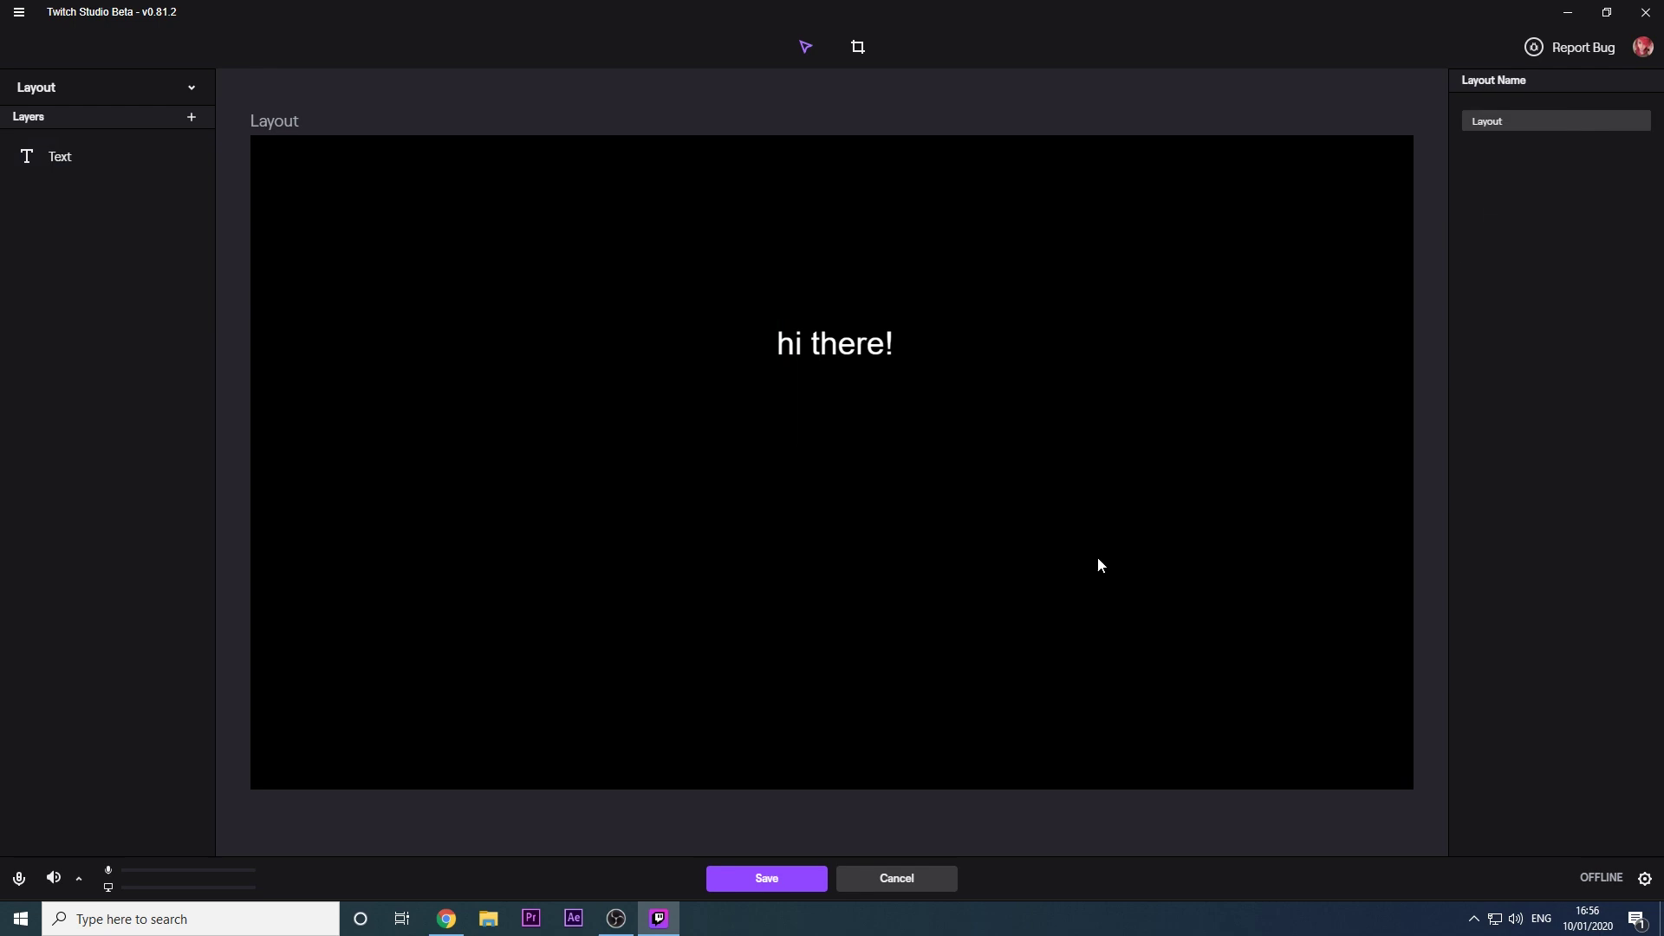
Copy the twitch.tv/broadcast/studio page address from Chrome
left_click(446, 919)
left_click(205, 45)
right_click(205, 45)
left_click(251, 135)
left_click(1564, 12)
Add an Embed Webpage layer and save the layout
left_click(932, 346)
left_click(192, 118)
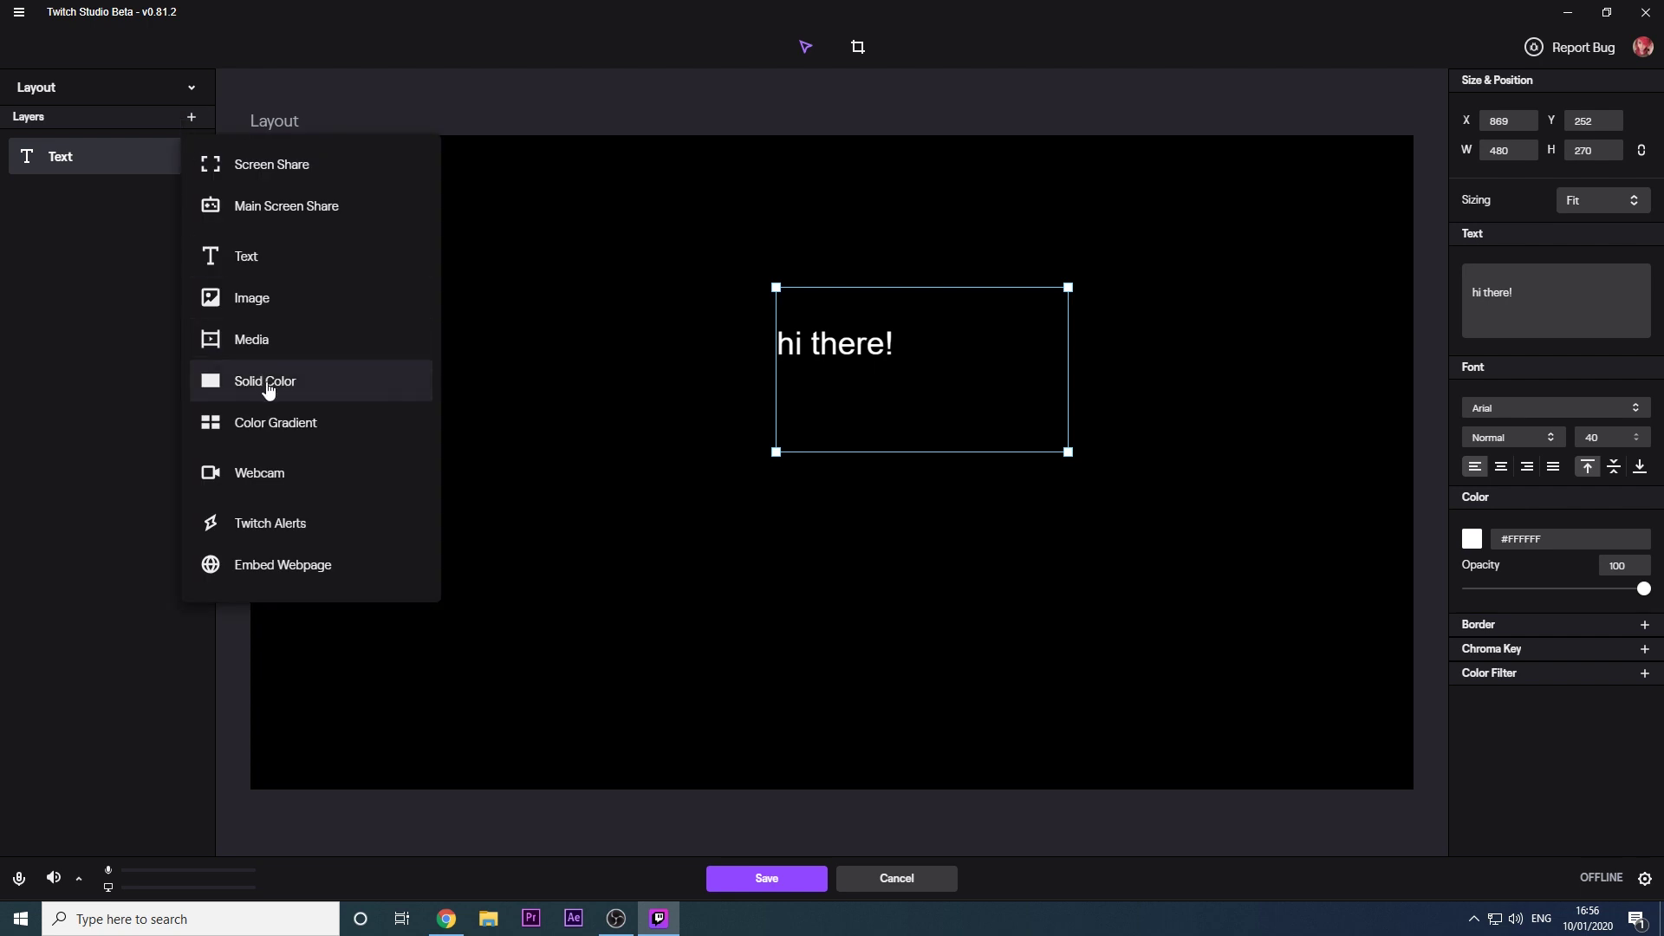
left_click(279, 567)
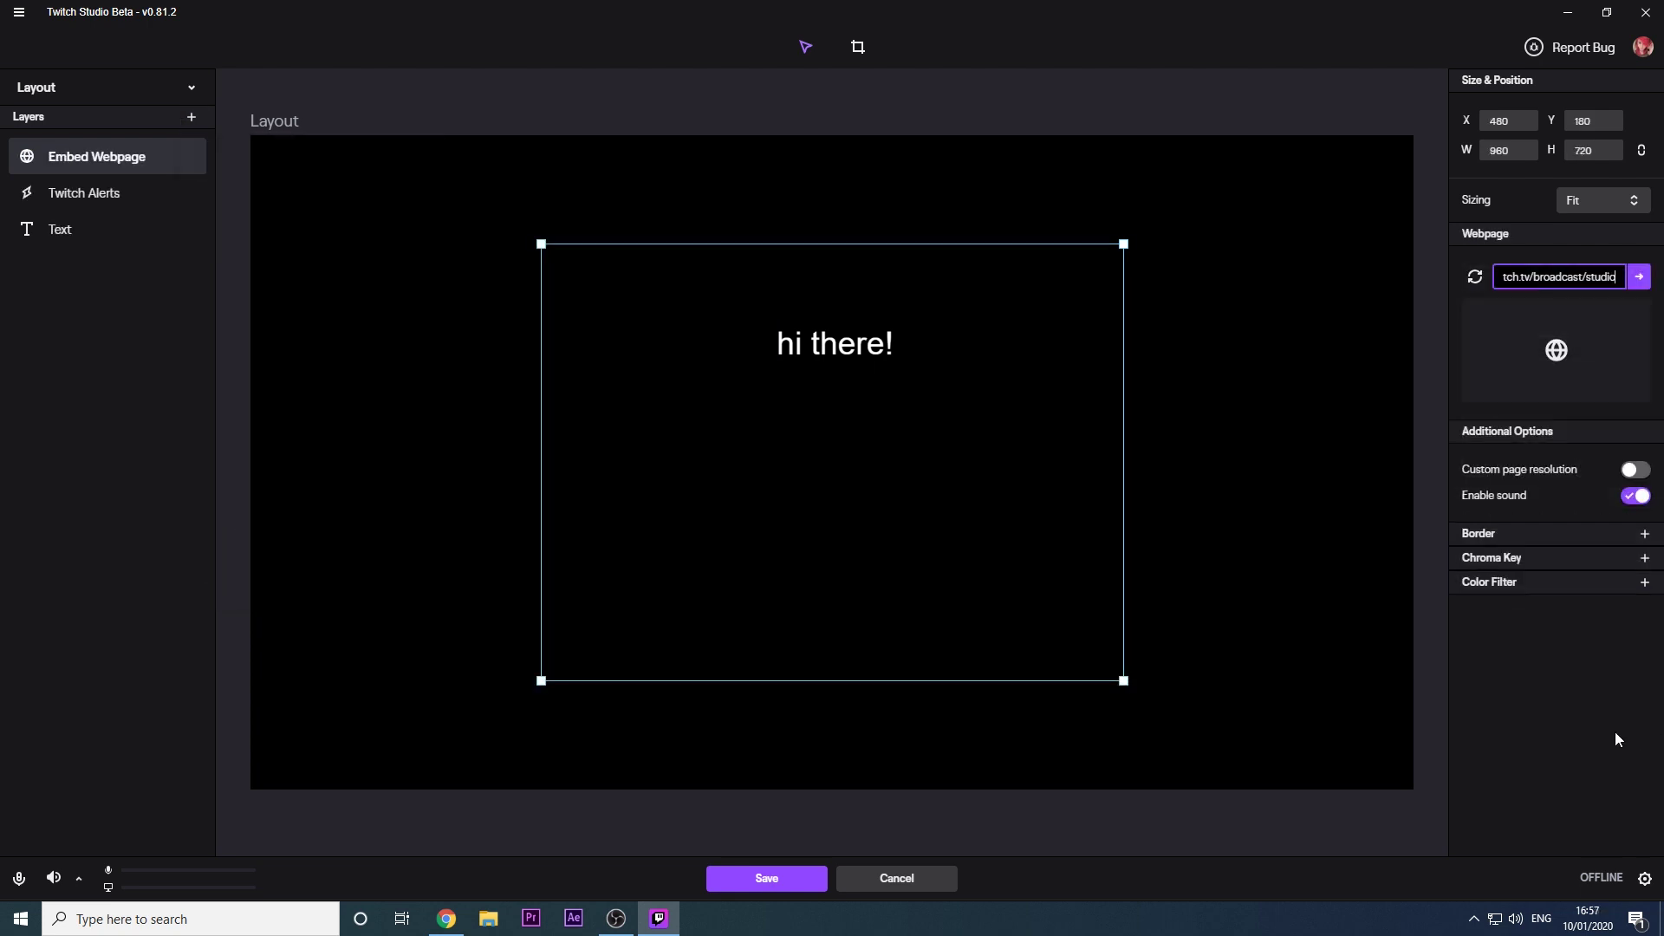
left_click(766, 881)
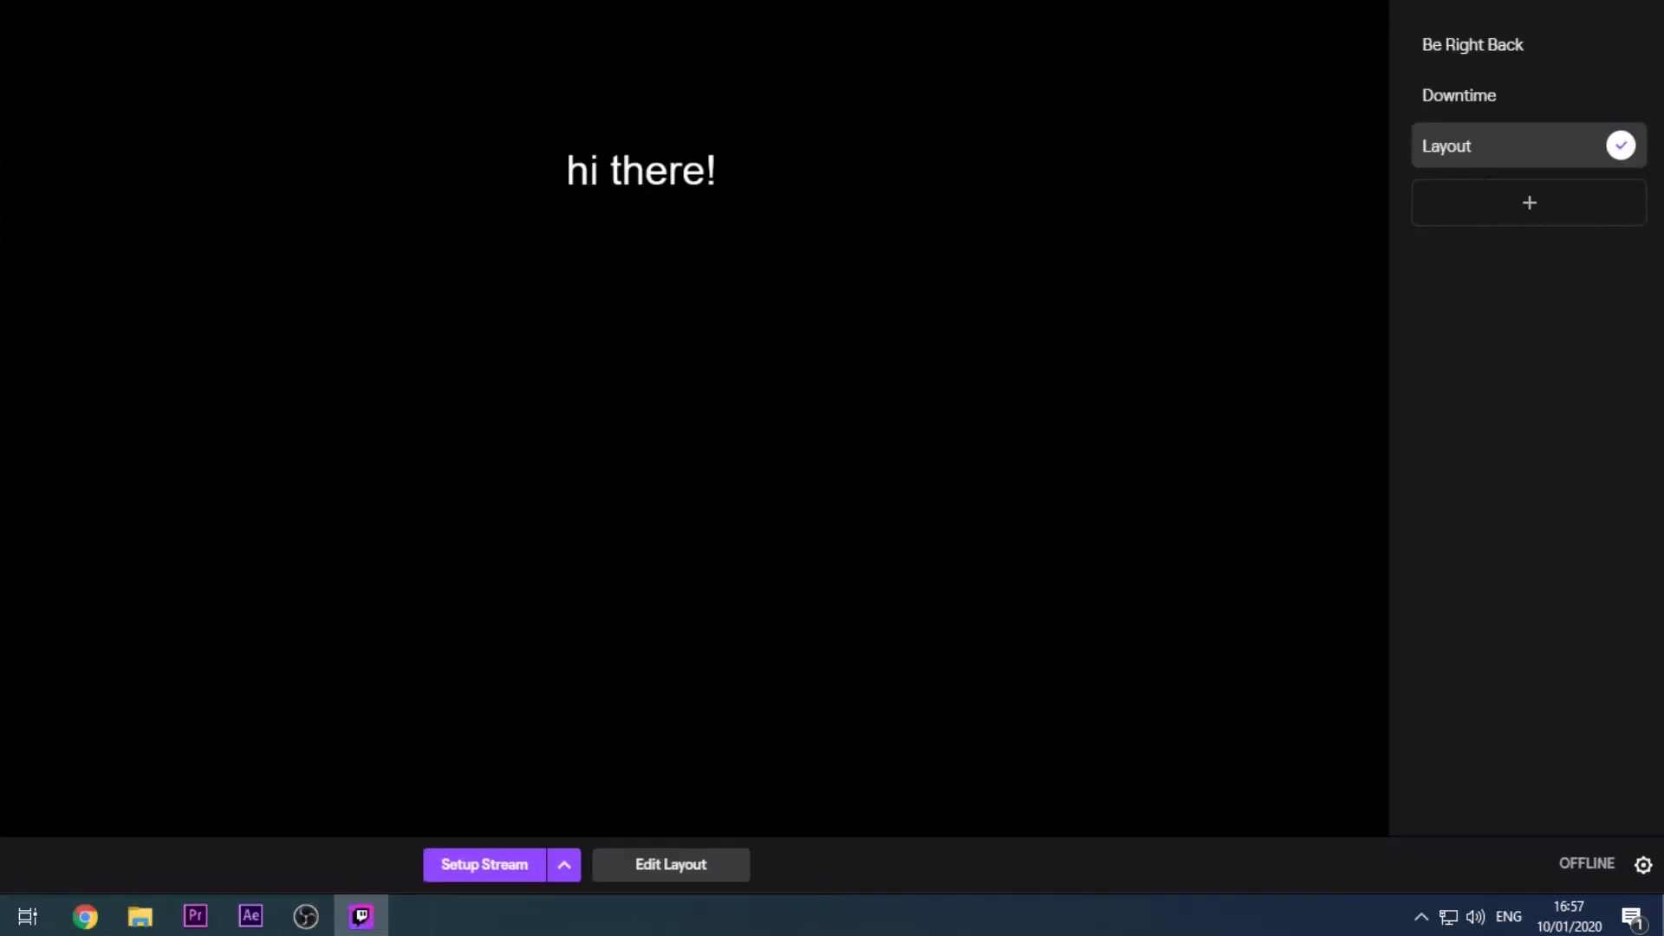
Change the Recording Format in Settings from FLV to MP4
left_click(1642, 865)
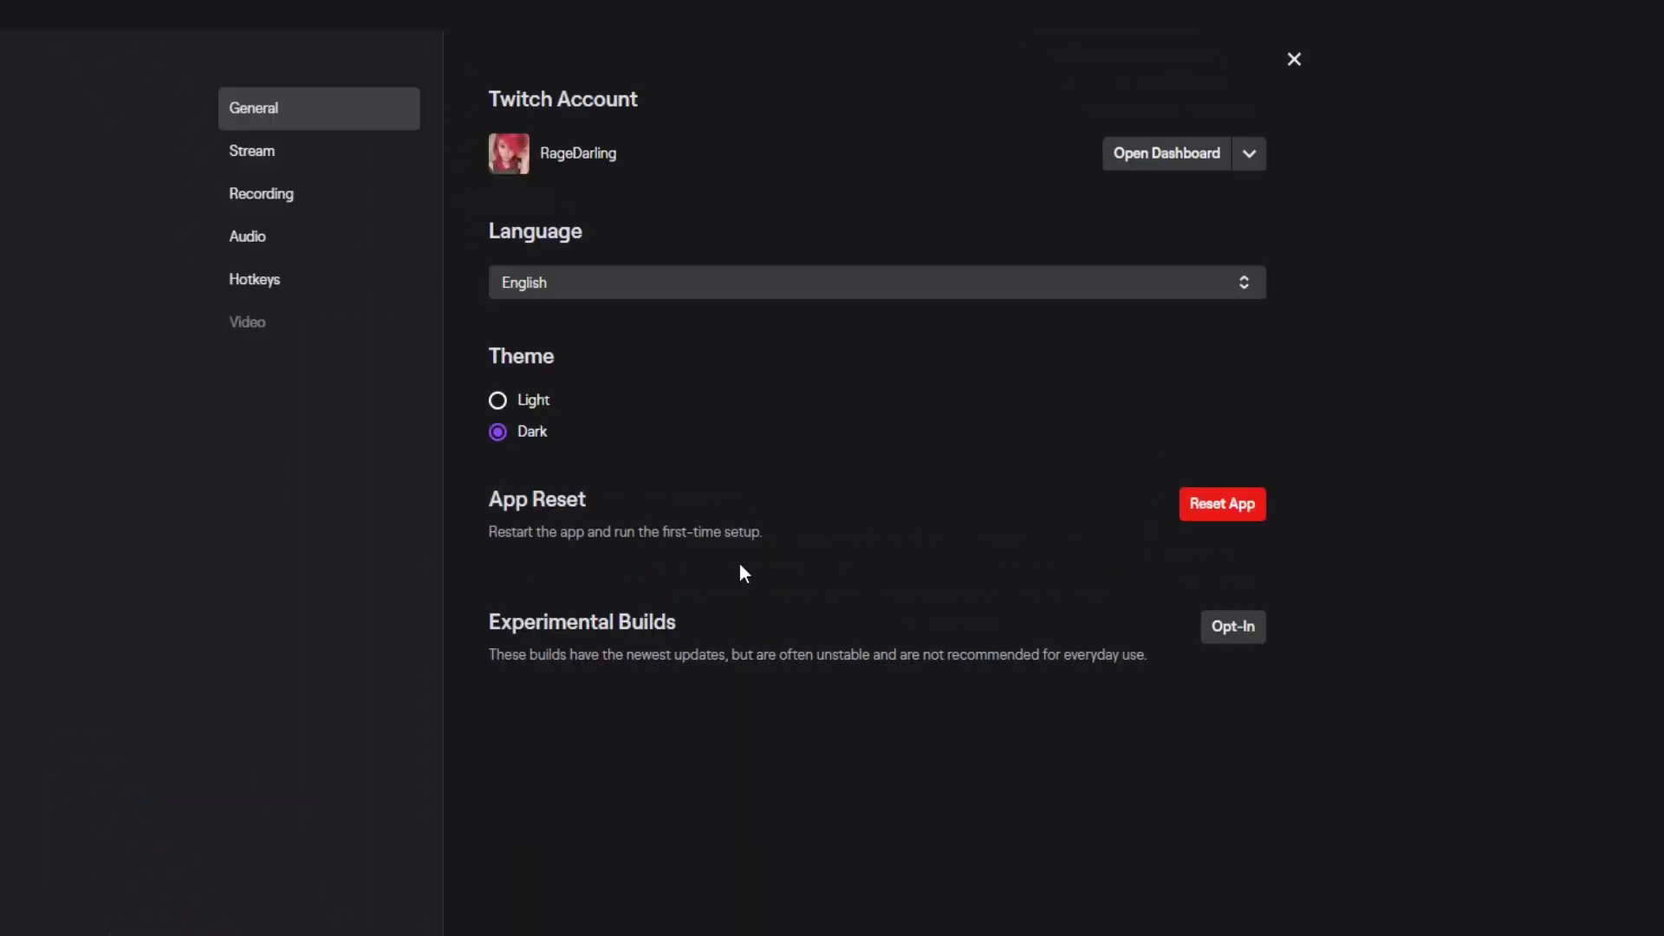
left_click(263, 158)
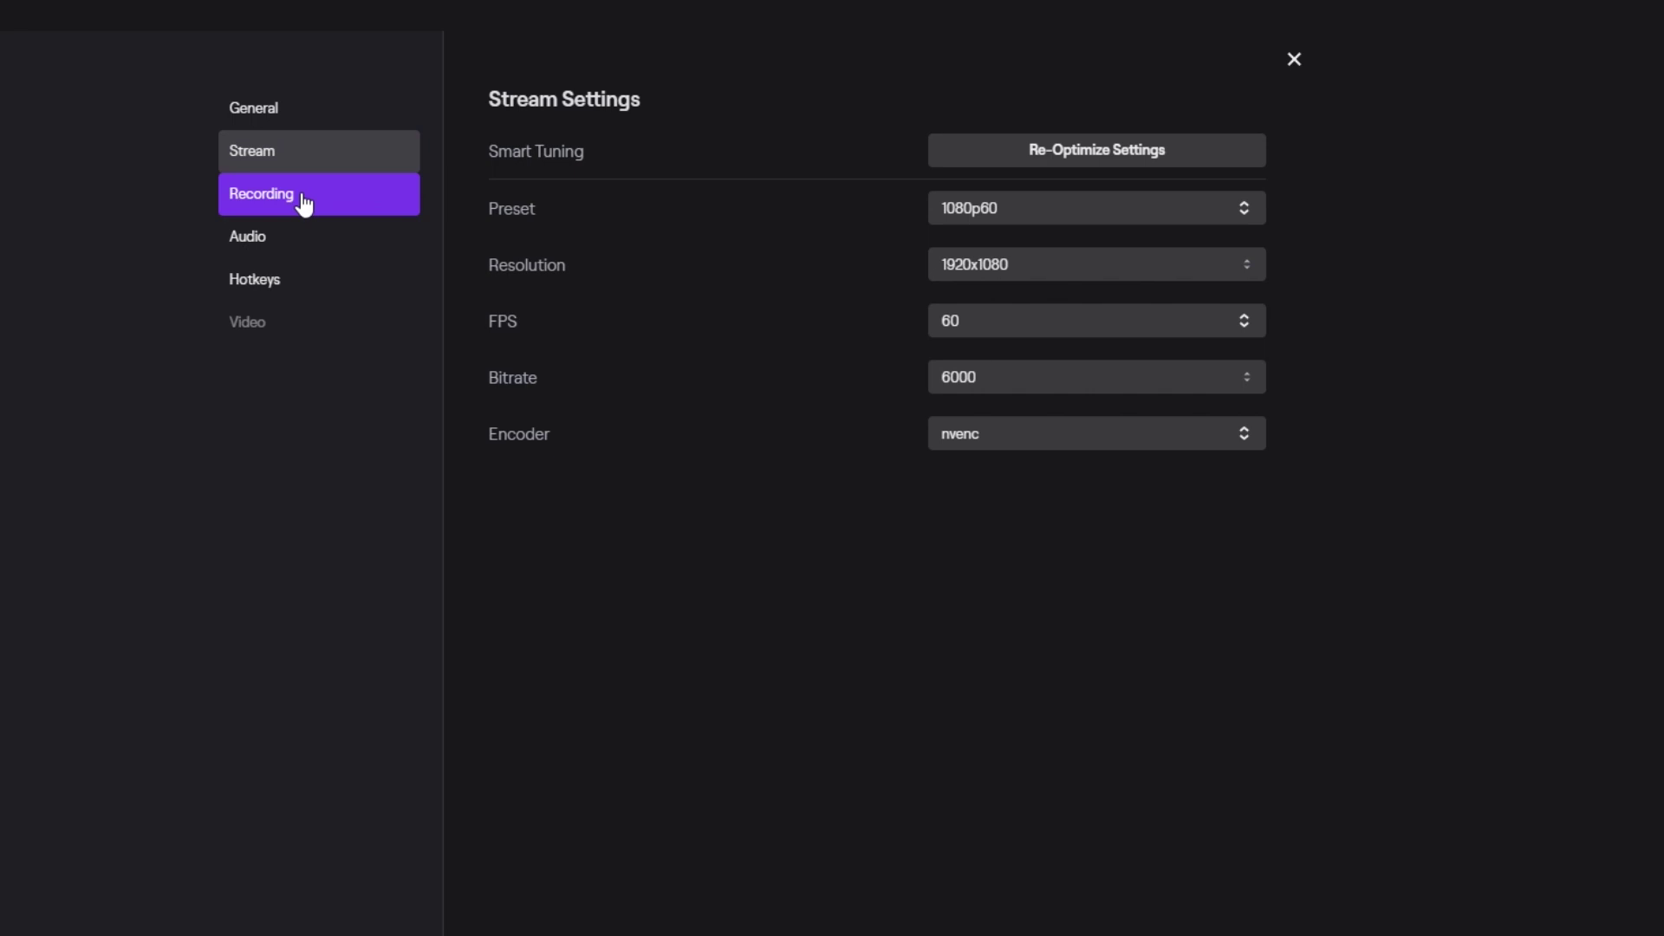
left_click(305, 123)
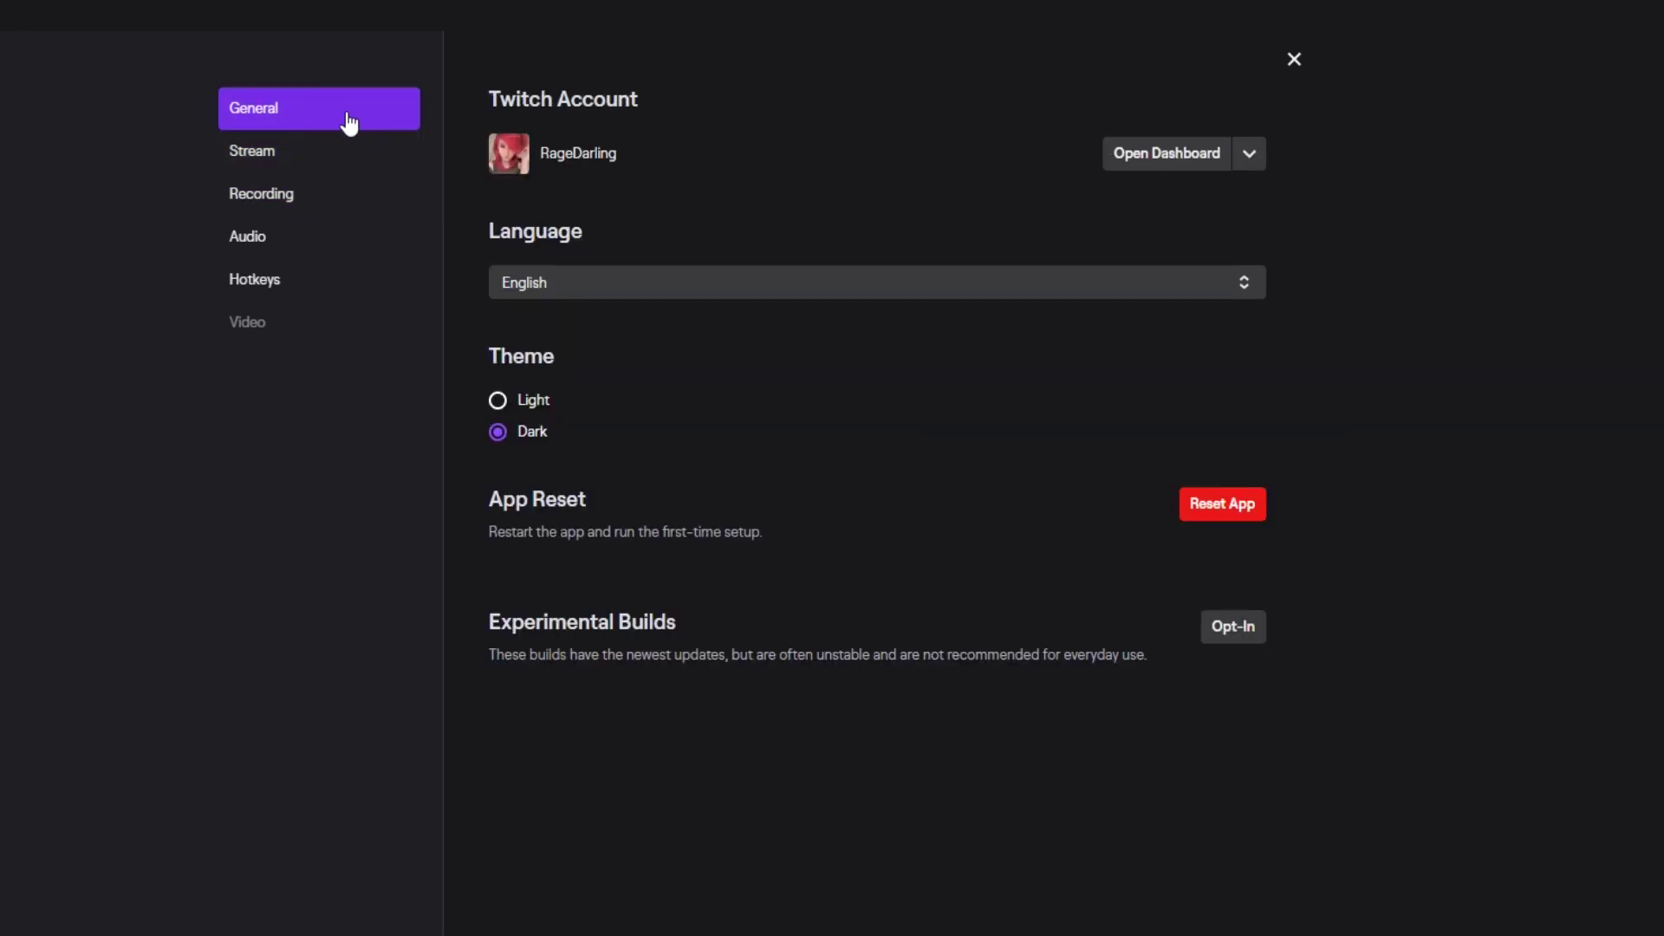
left_click(327, 159)
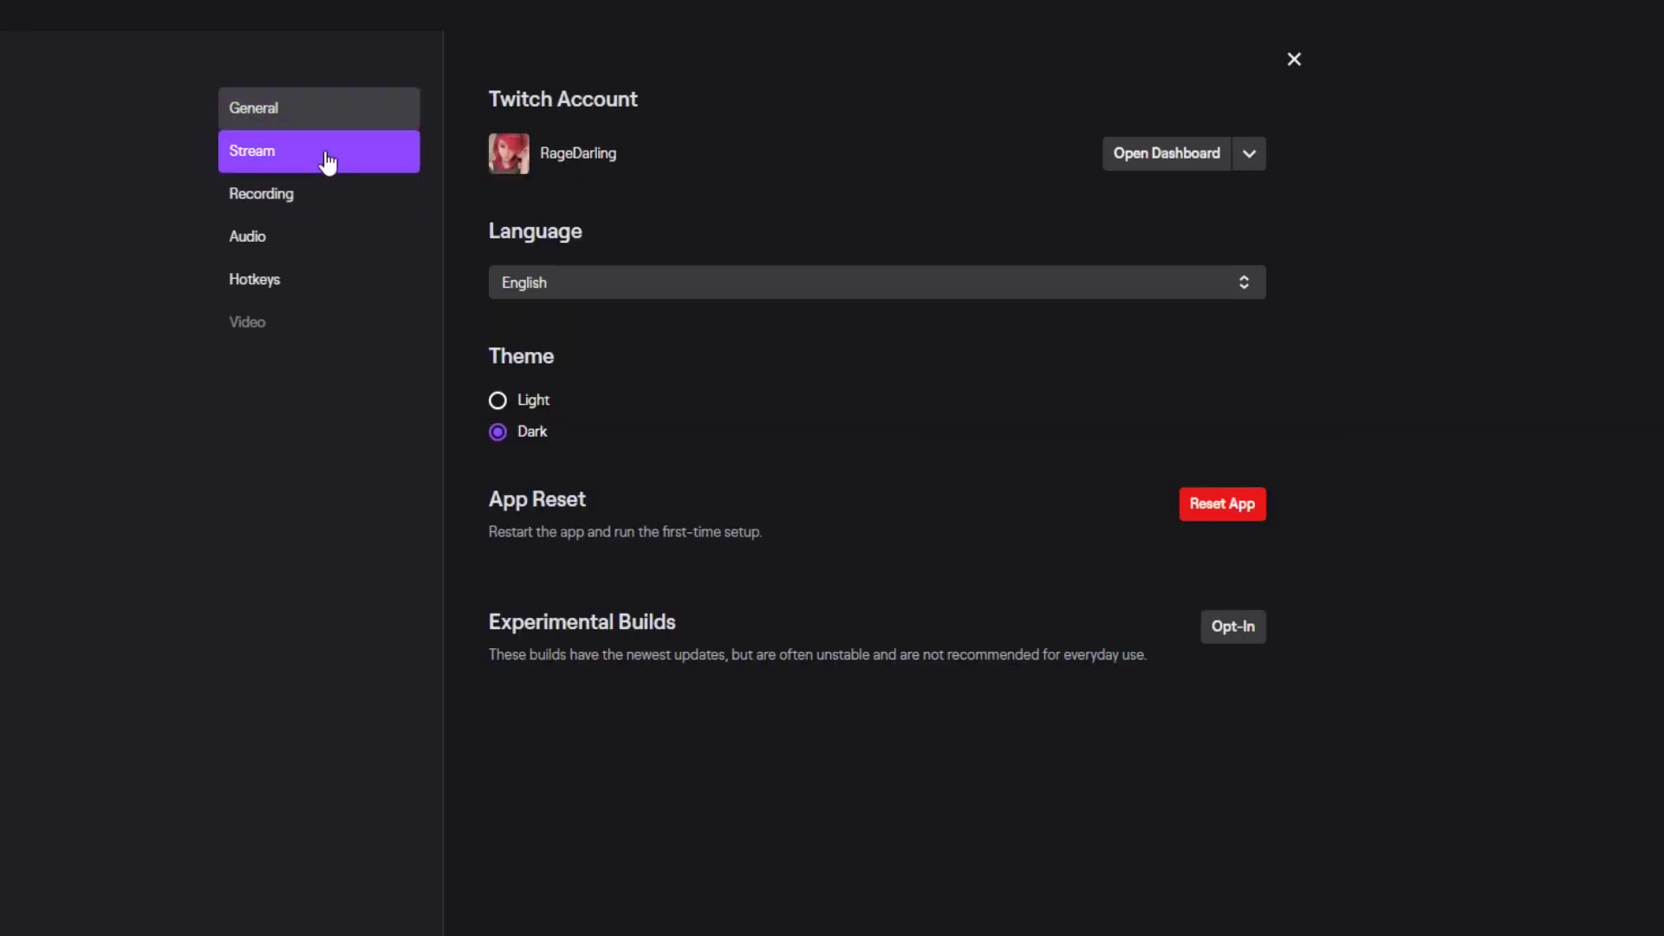
left_click(316, 217)
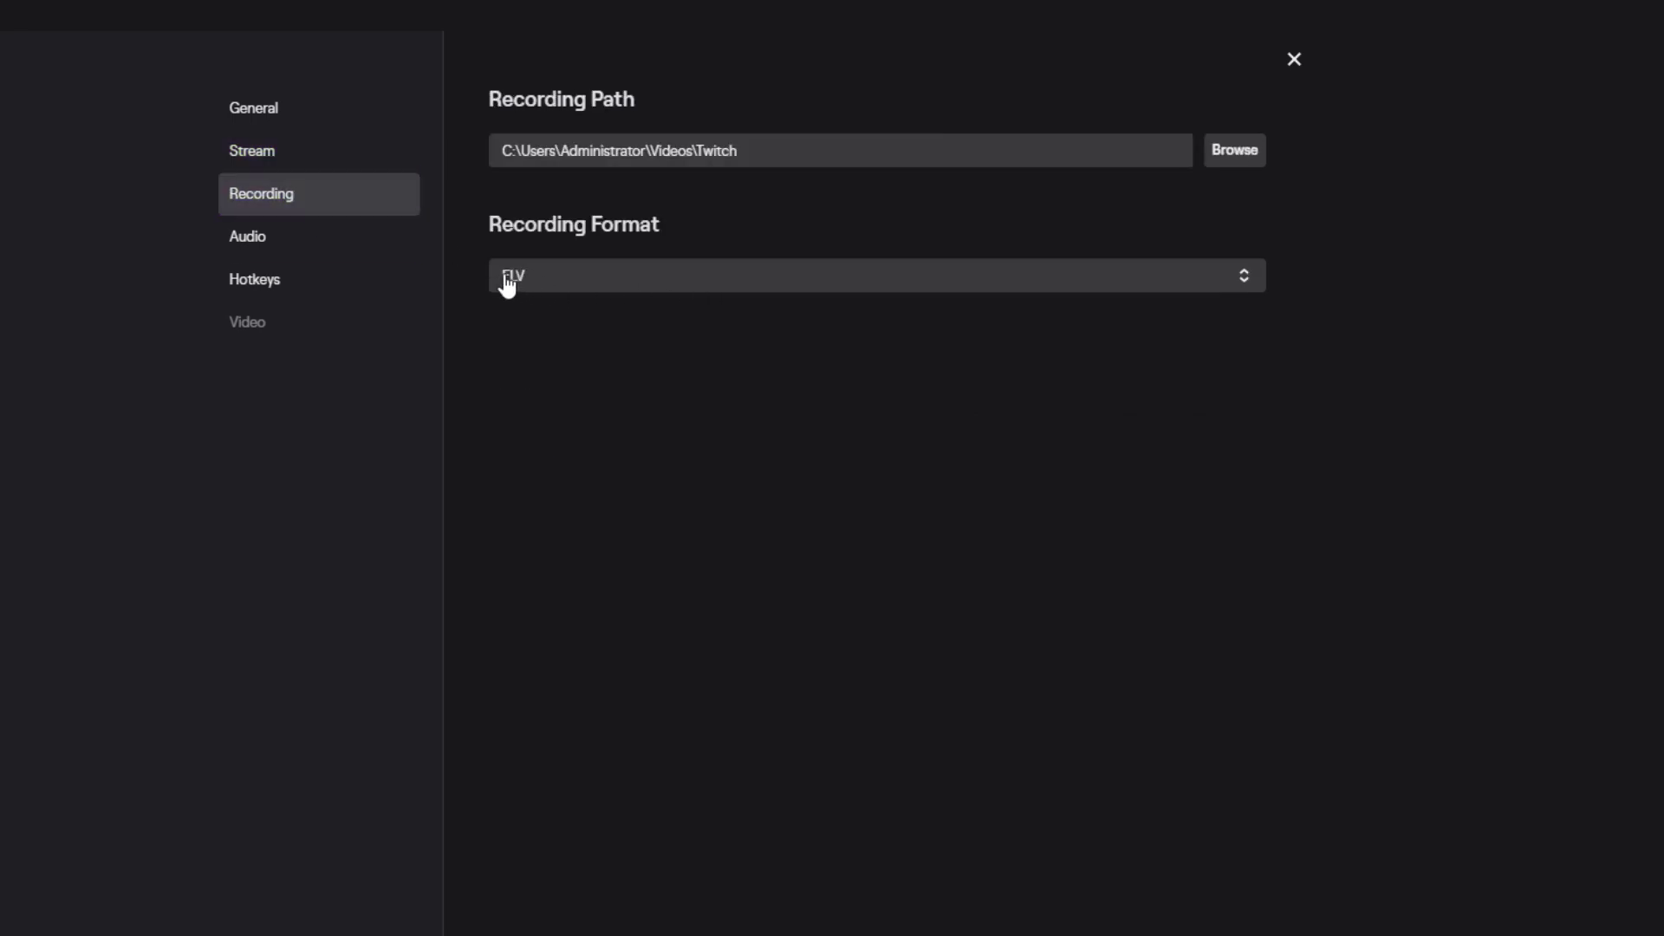
left_click(580, 285)
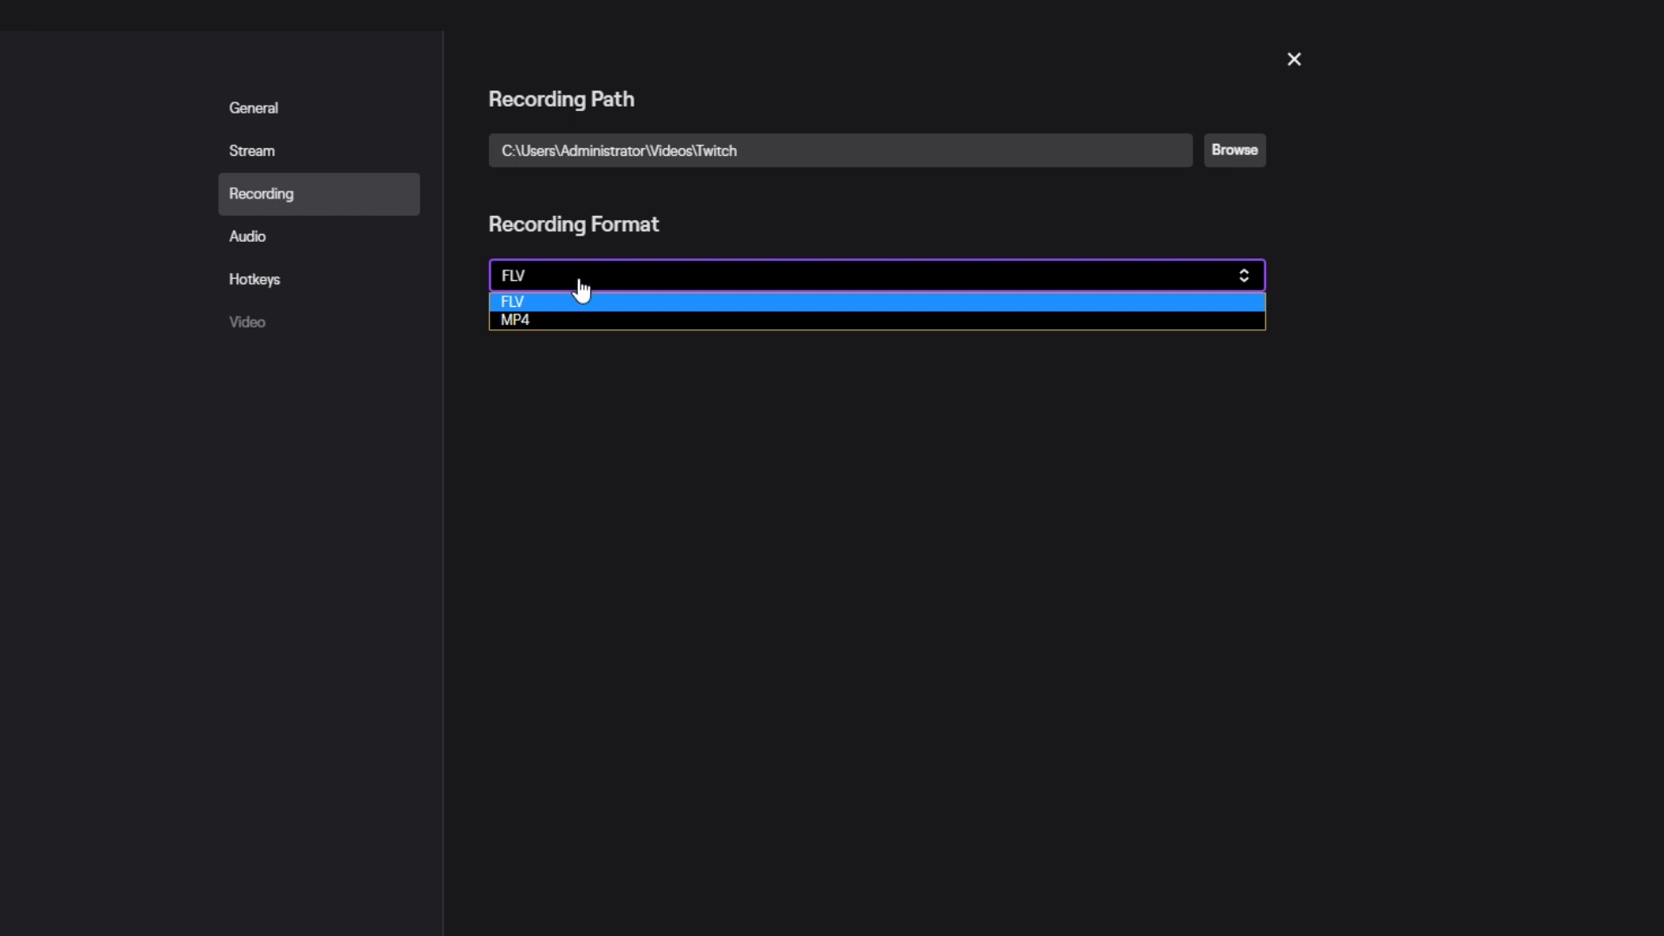
left_click(570, 320)
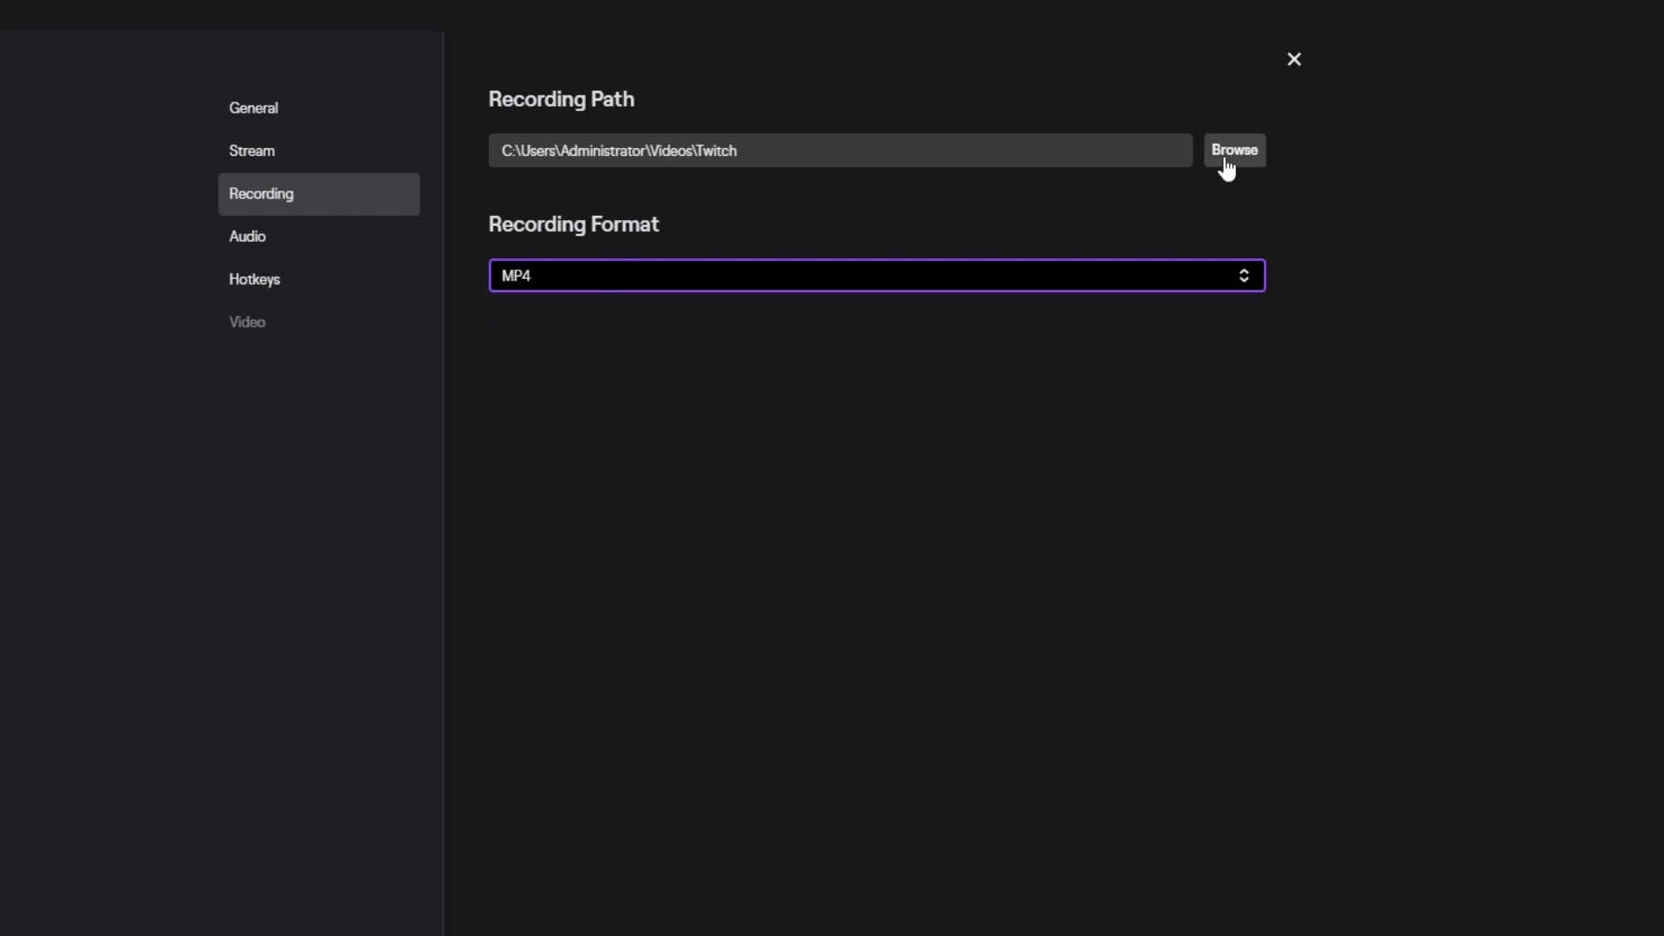
left_click(252, 237)
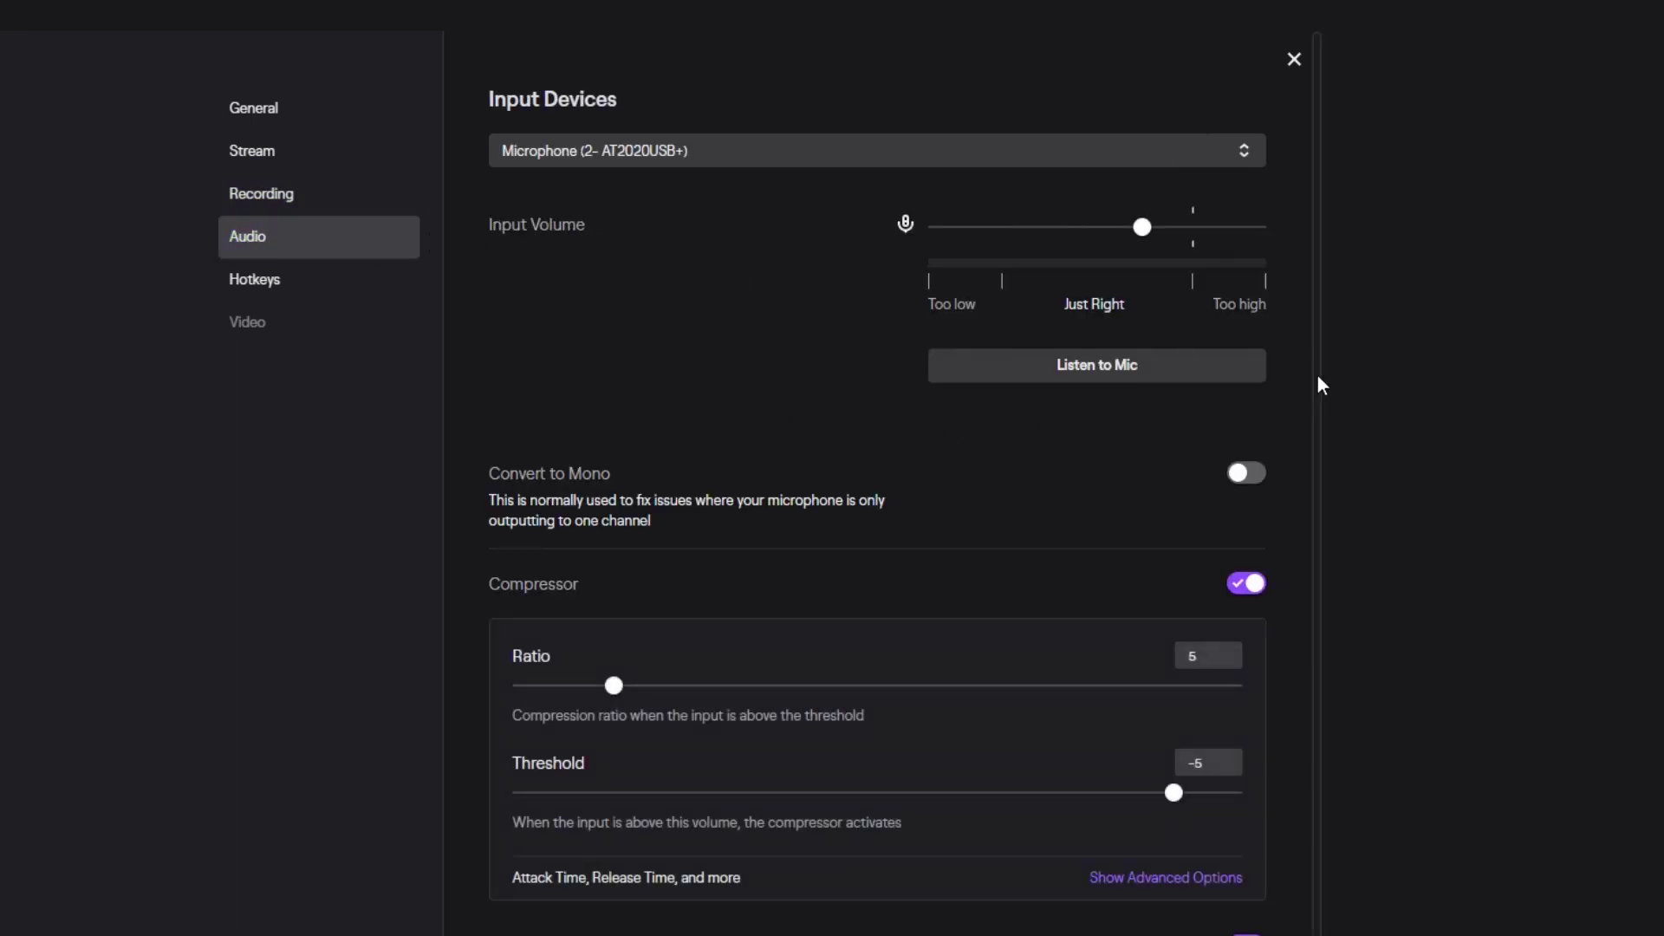
Switch on Convert to Mono for the microphone on the Audio page
scroll(1318, 377, "down", 2)
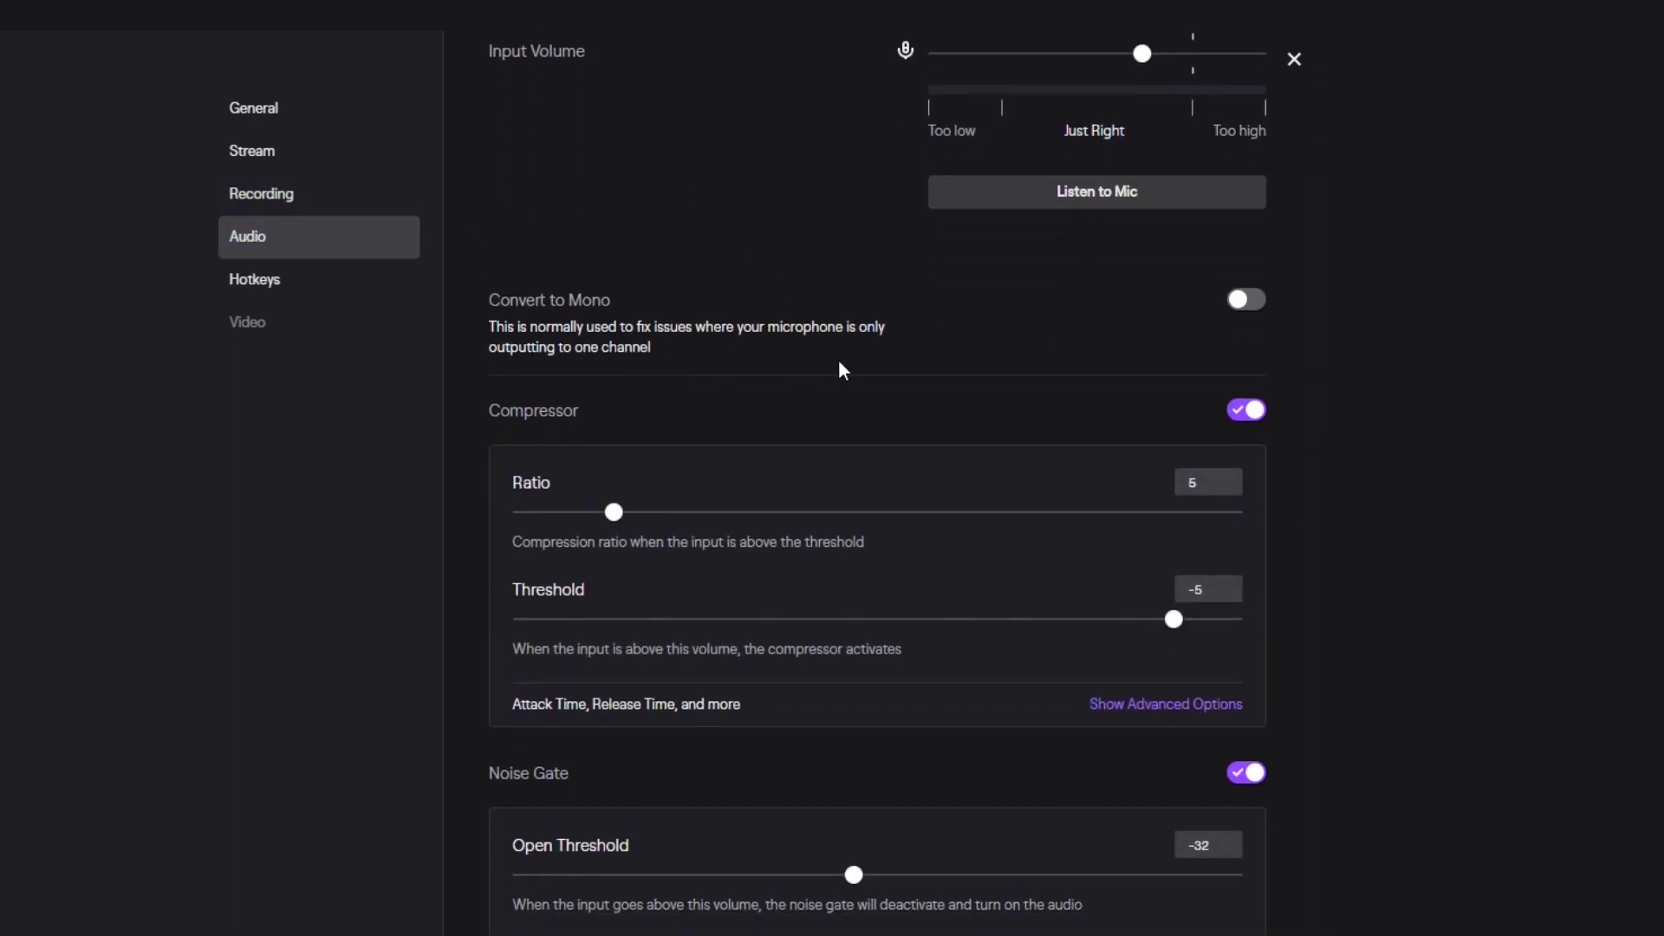
left_click(1246, 301)
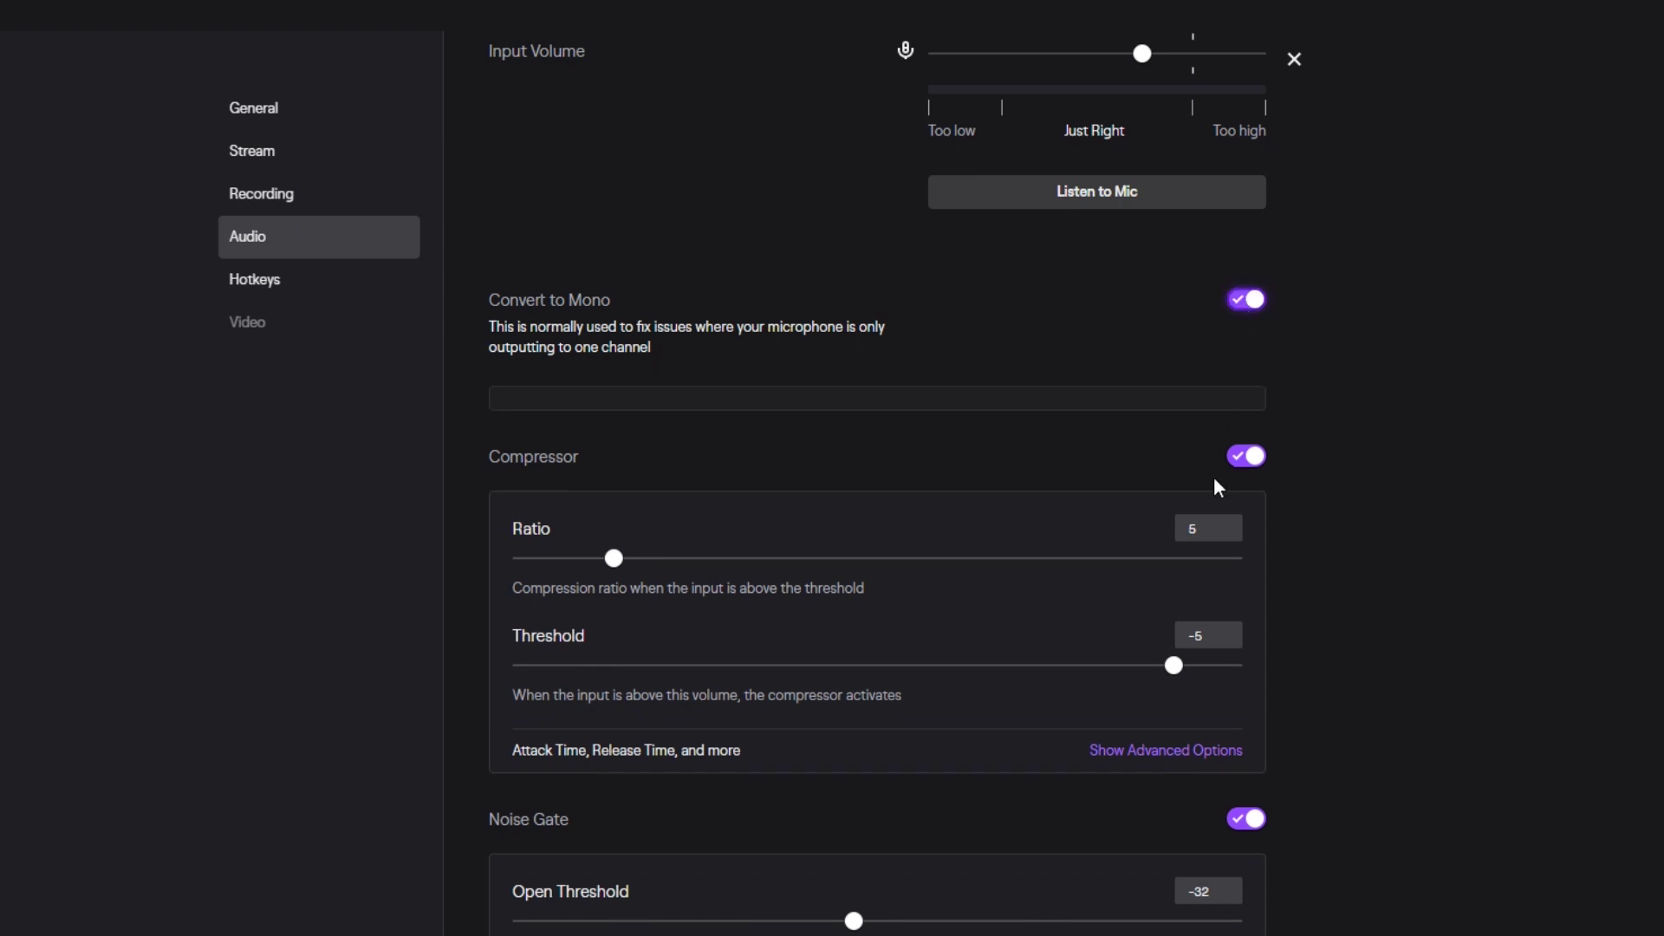
scroll(716, 811, "down", 1)
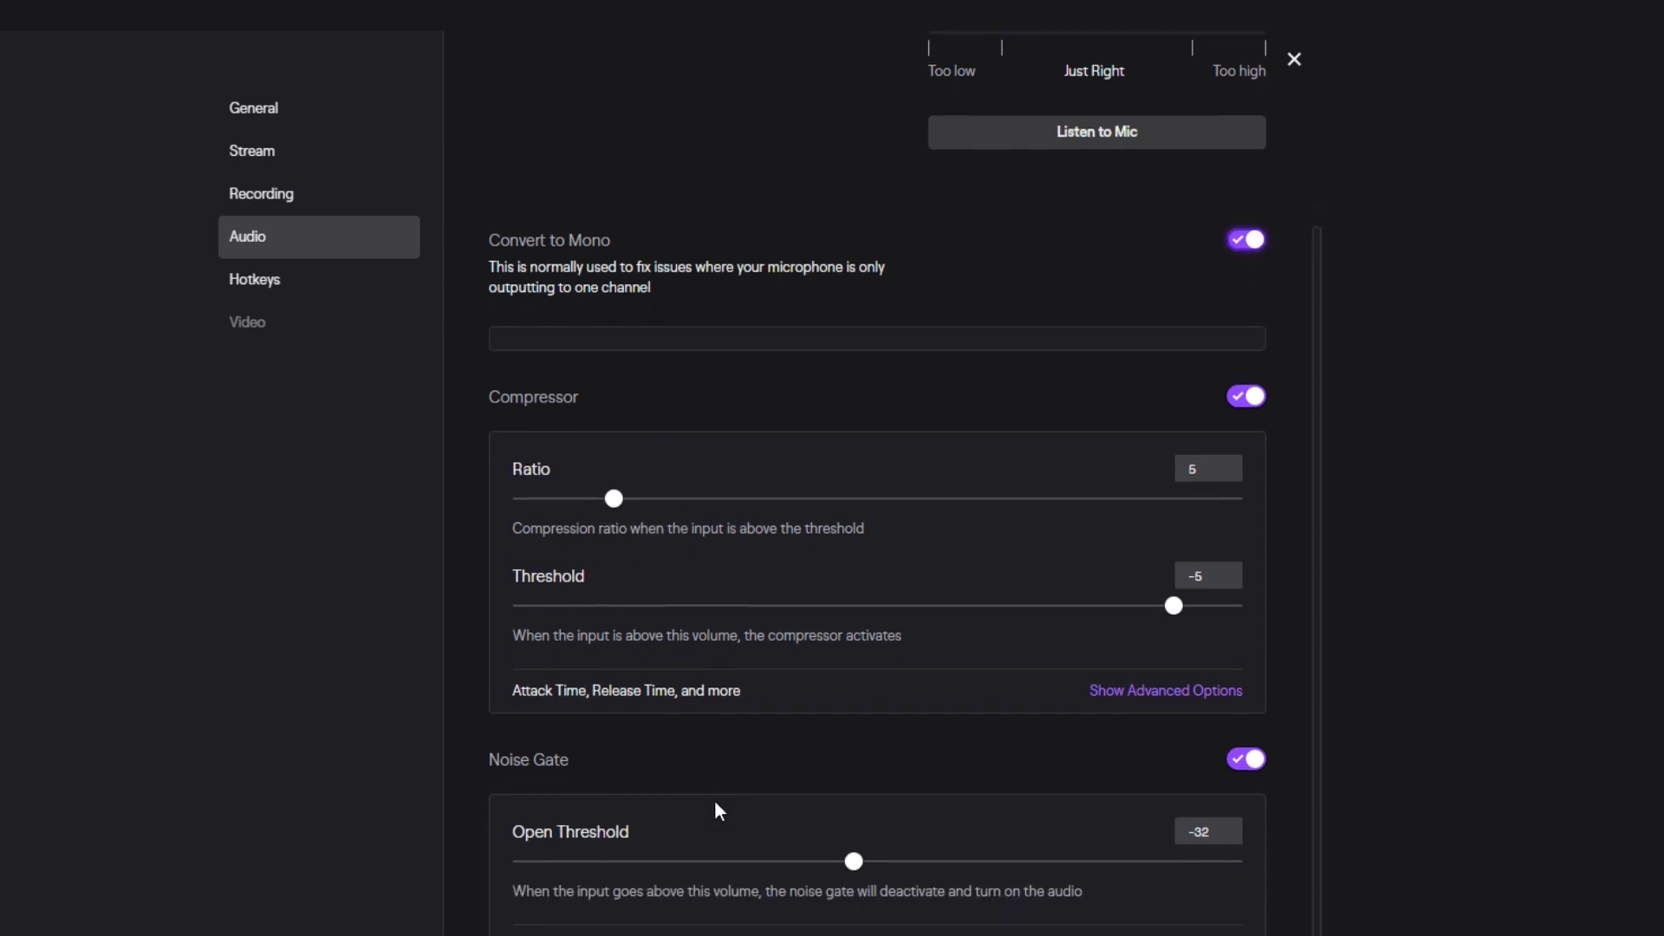
left_click(277, 293)
scroll(601, 624, "up", 2)
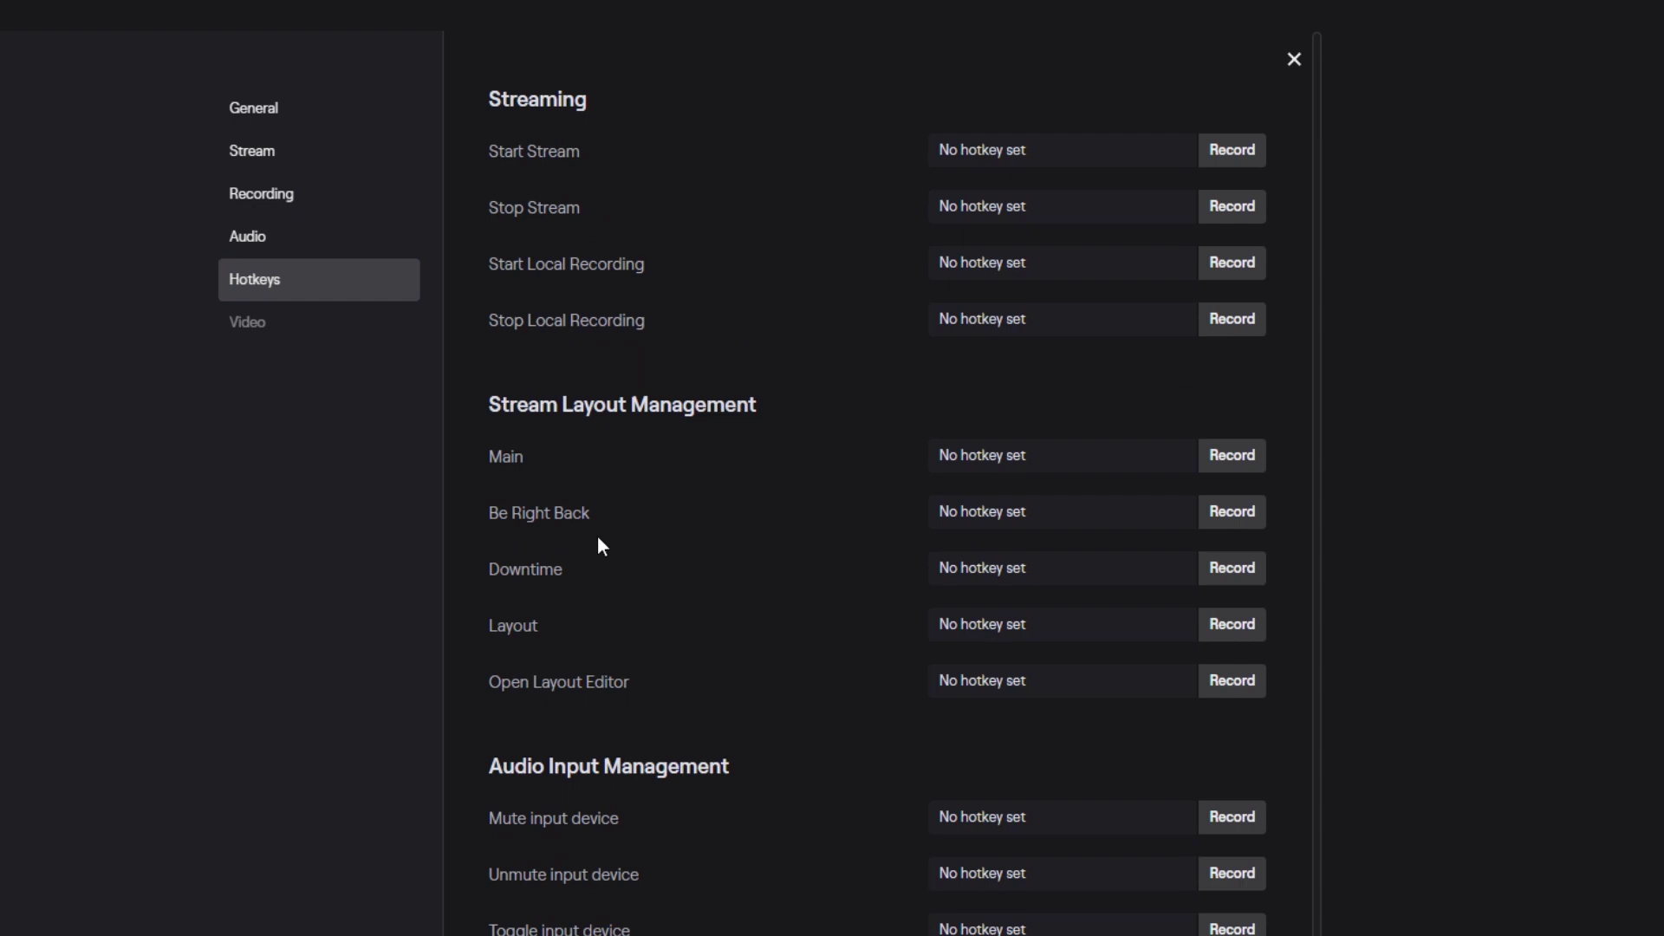
Set CTRL + 8 as both the Start Stream and Stop Stream hotkeys
left_click(1050, 165)
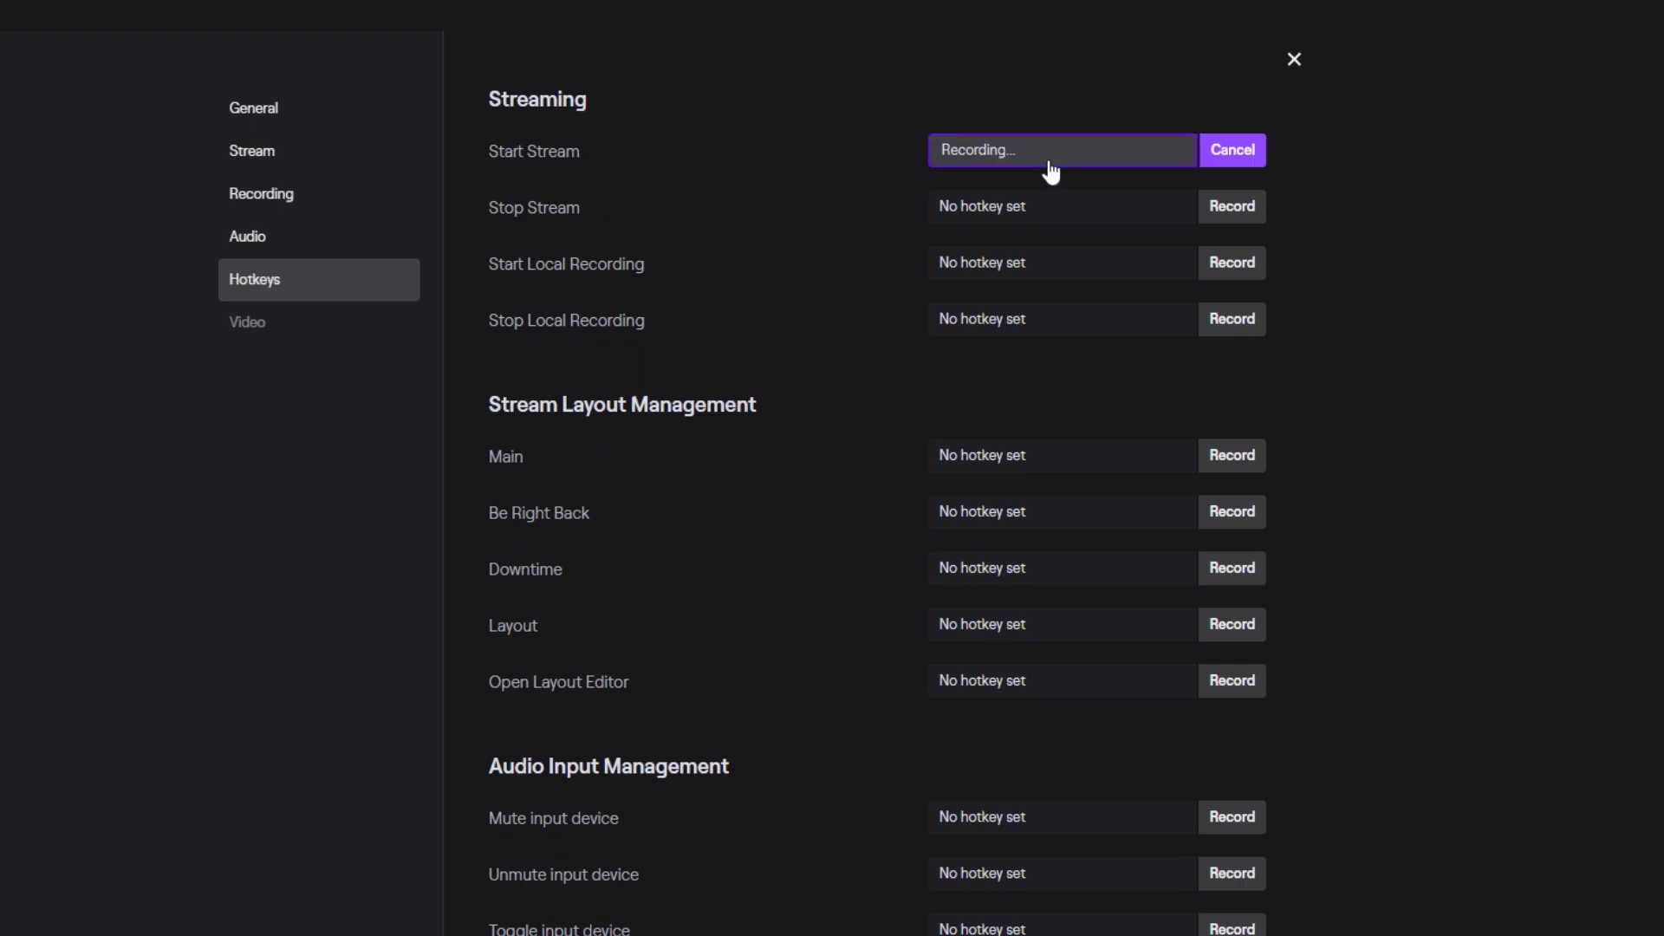
key("ctrl+8")
left_click(1031, 215)
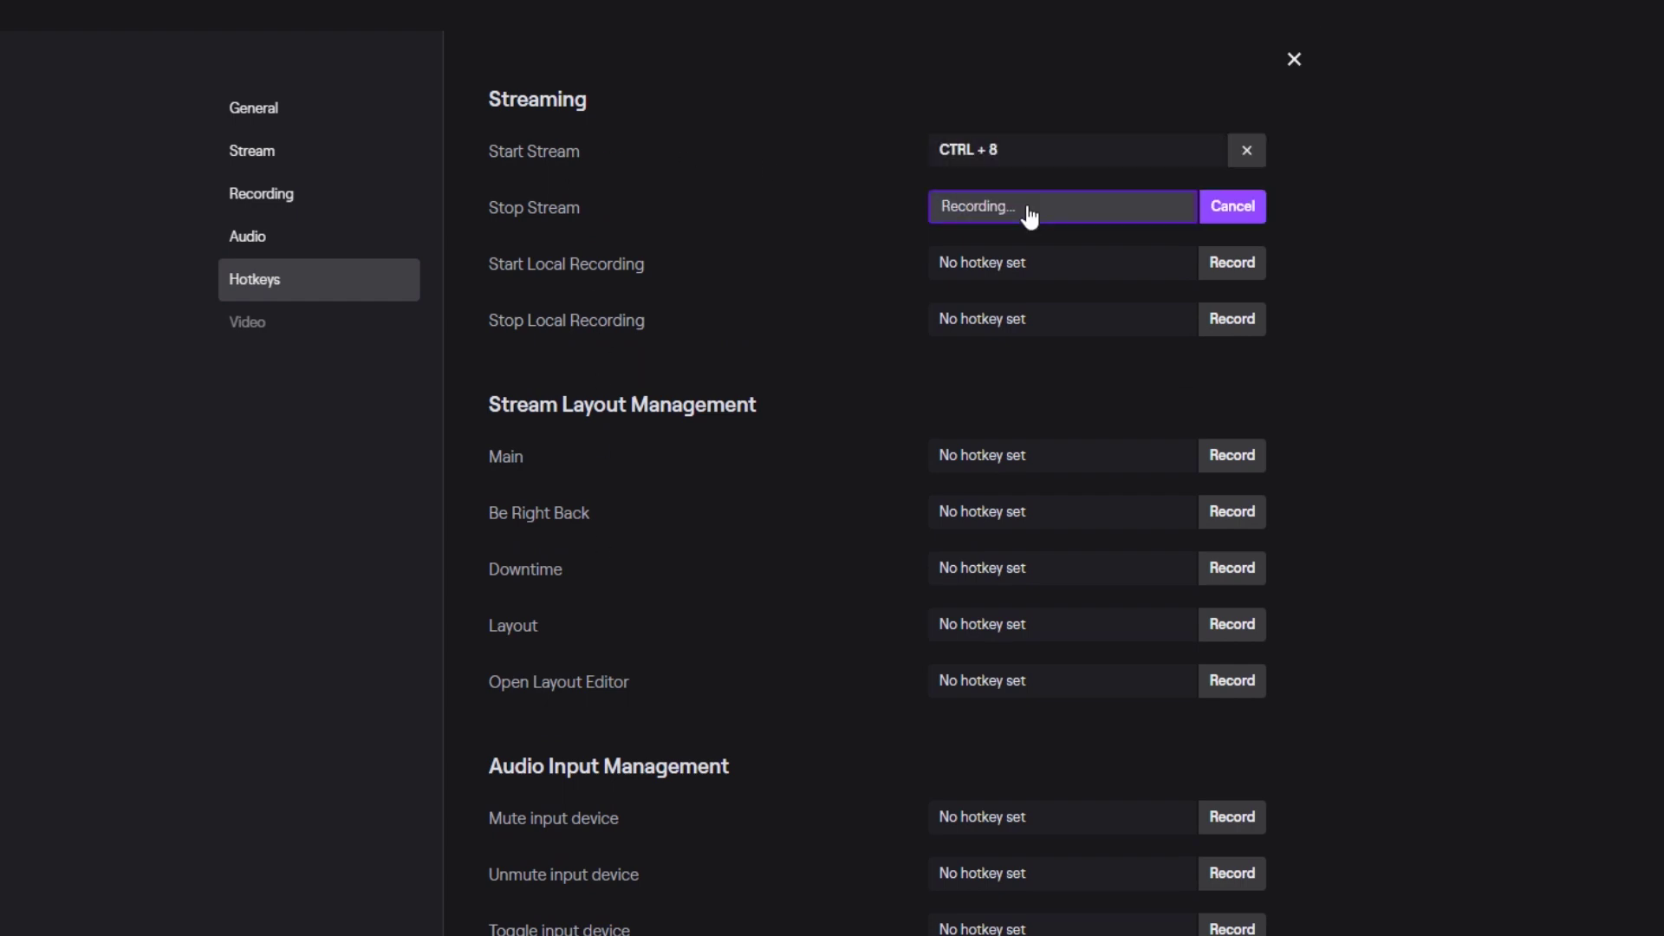
key("ctrl+8")
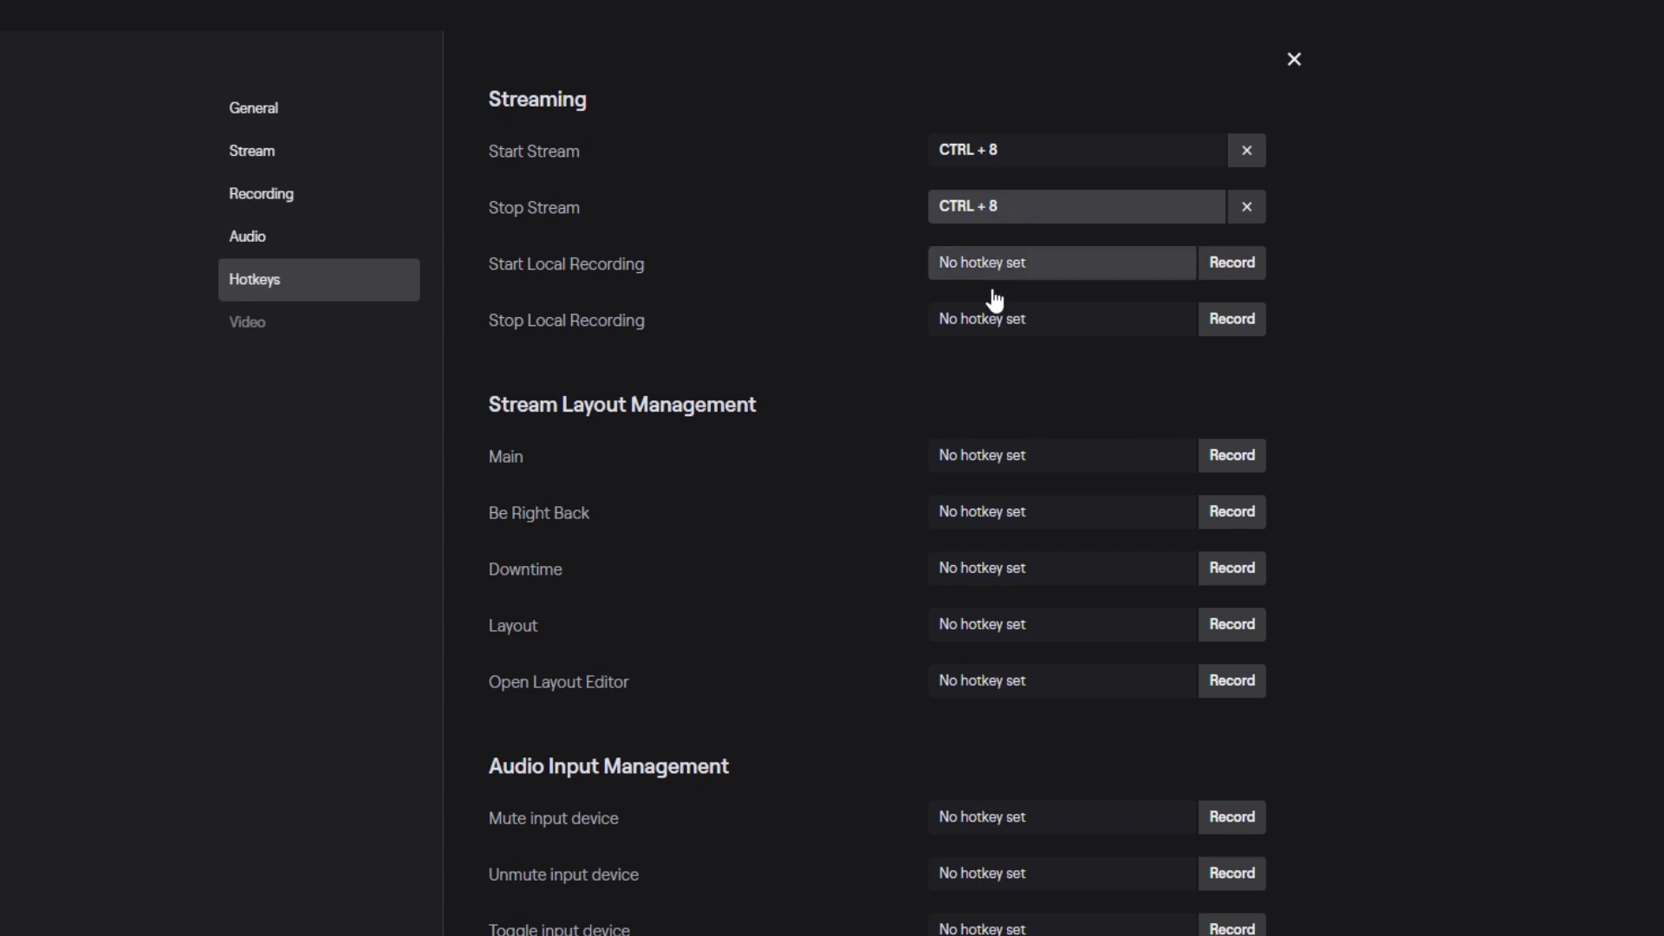
scroll(975, 511, "down", 2)
left_click(989, 729)
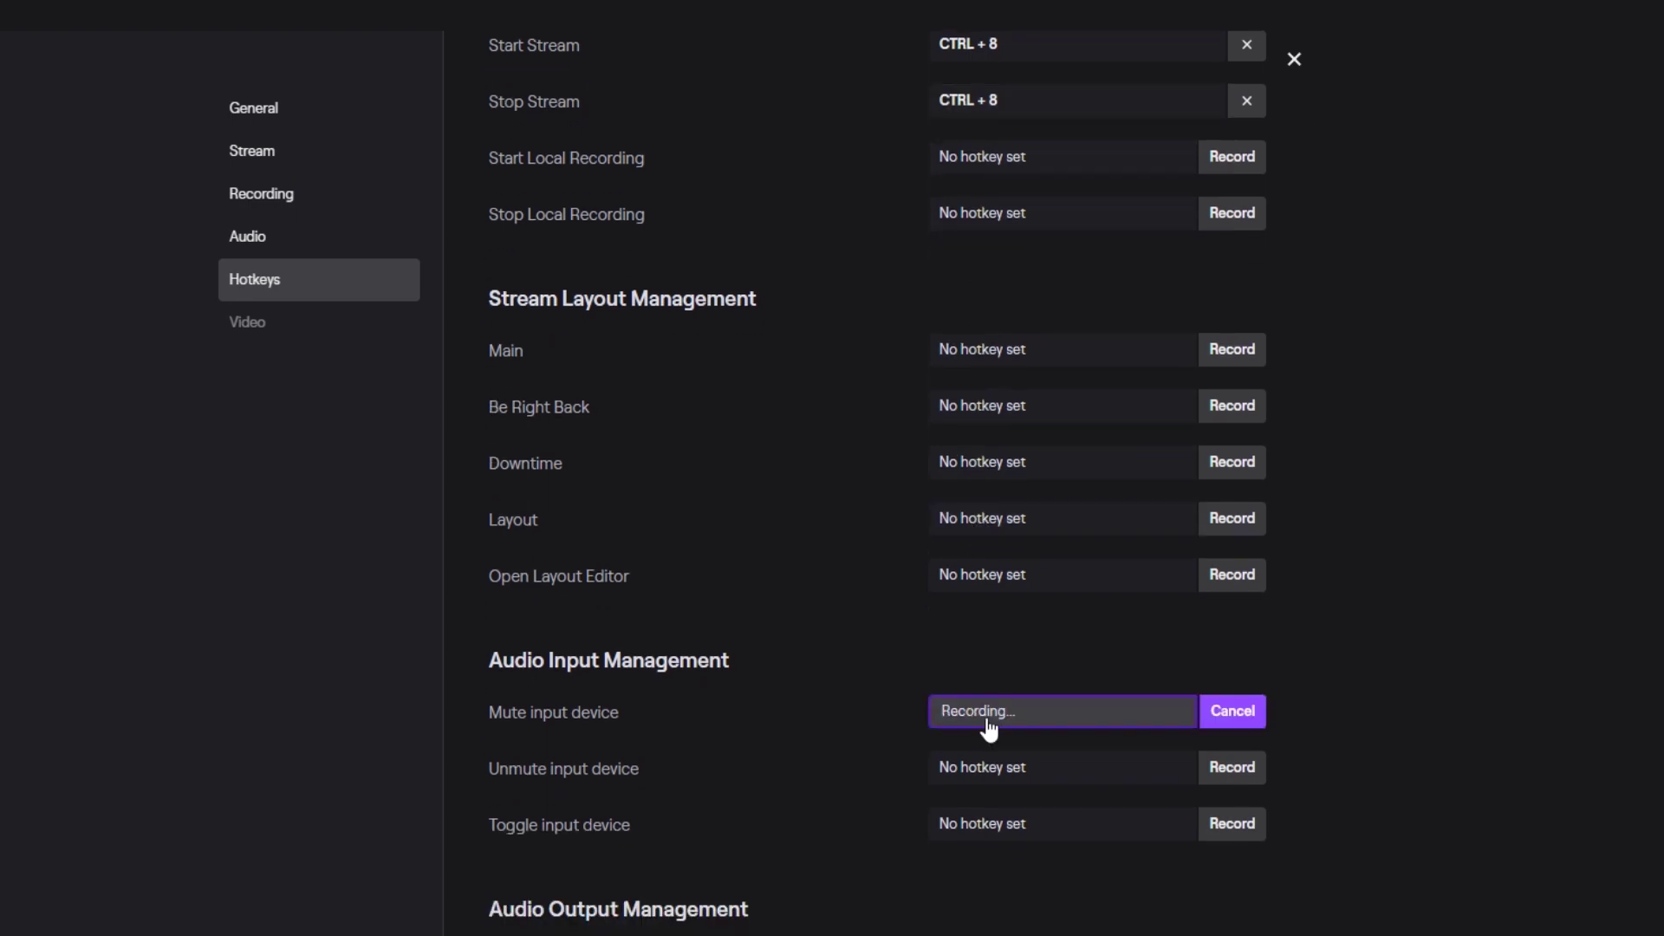